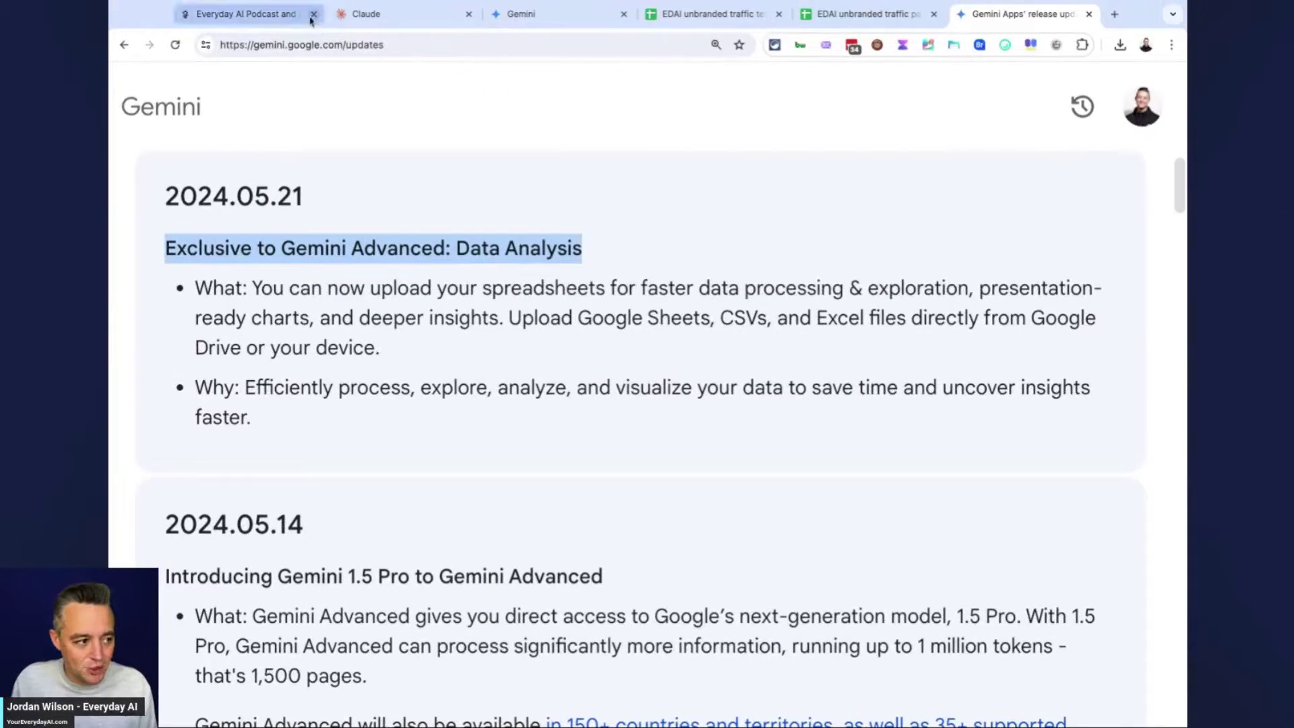
Step: After reading the Gemini Data Analysis release note, switch to the Everyday AI website
left_click(299, 19)
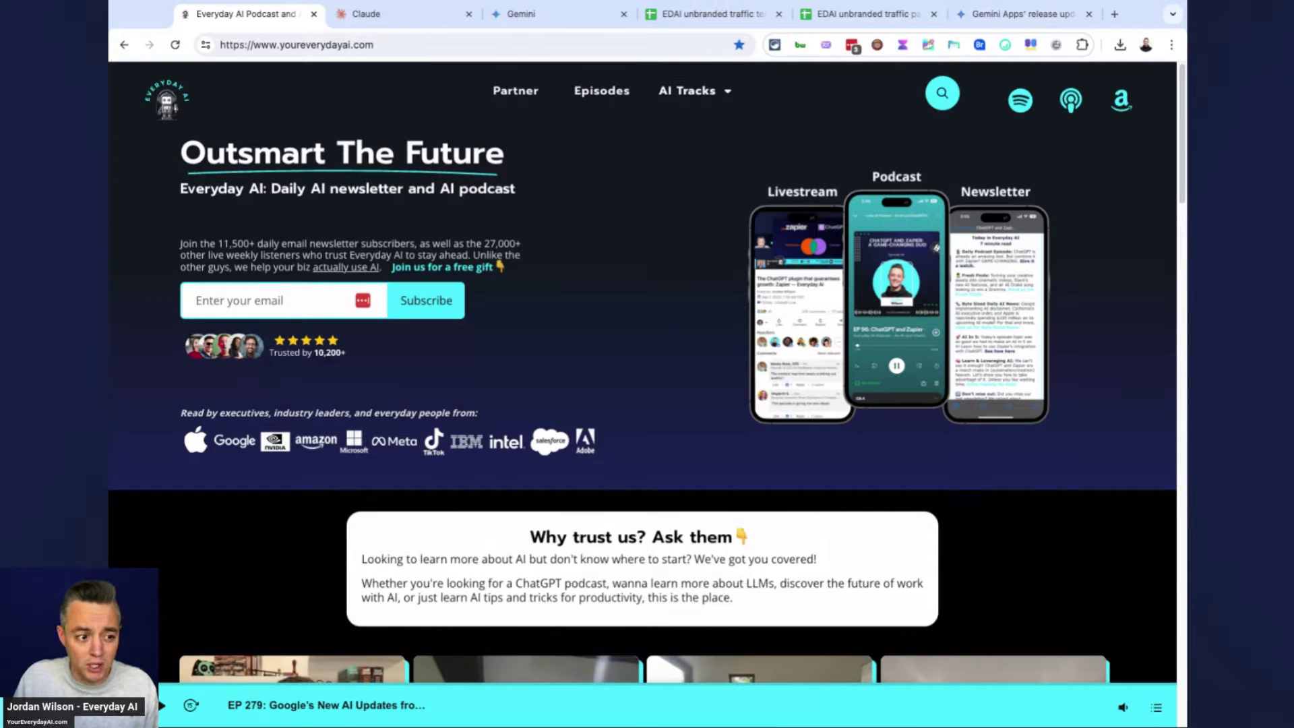
Step: Review the earlier Claude trends chat, then browse the EDAI unbranded traffic terms sheet
left_click(434, 23)
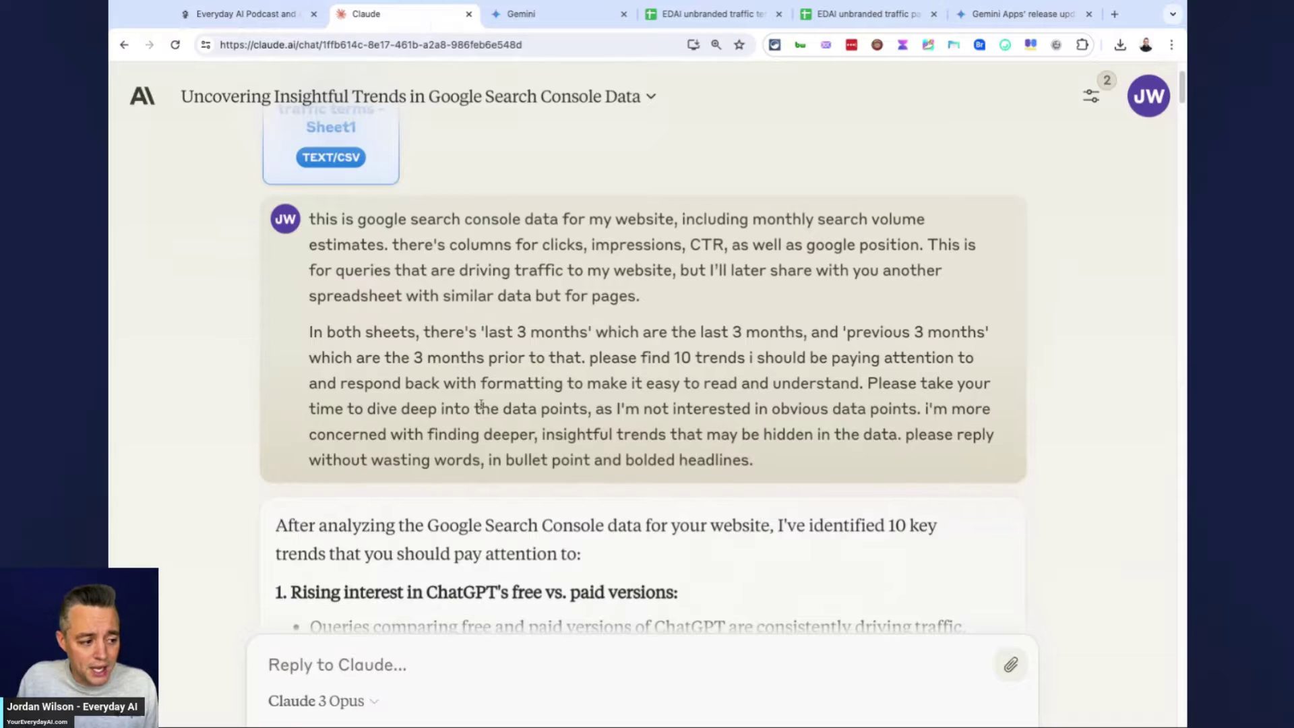
scroll(481, 404, "up", 2)
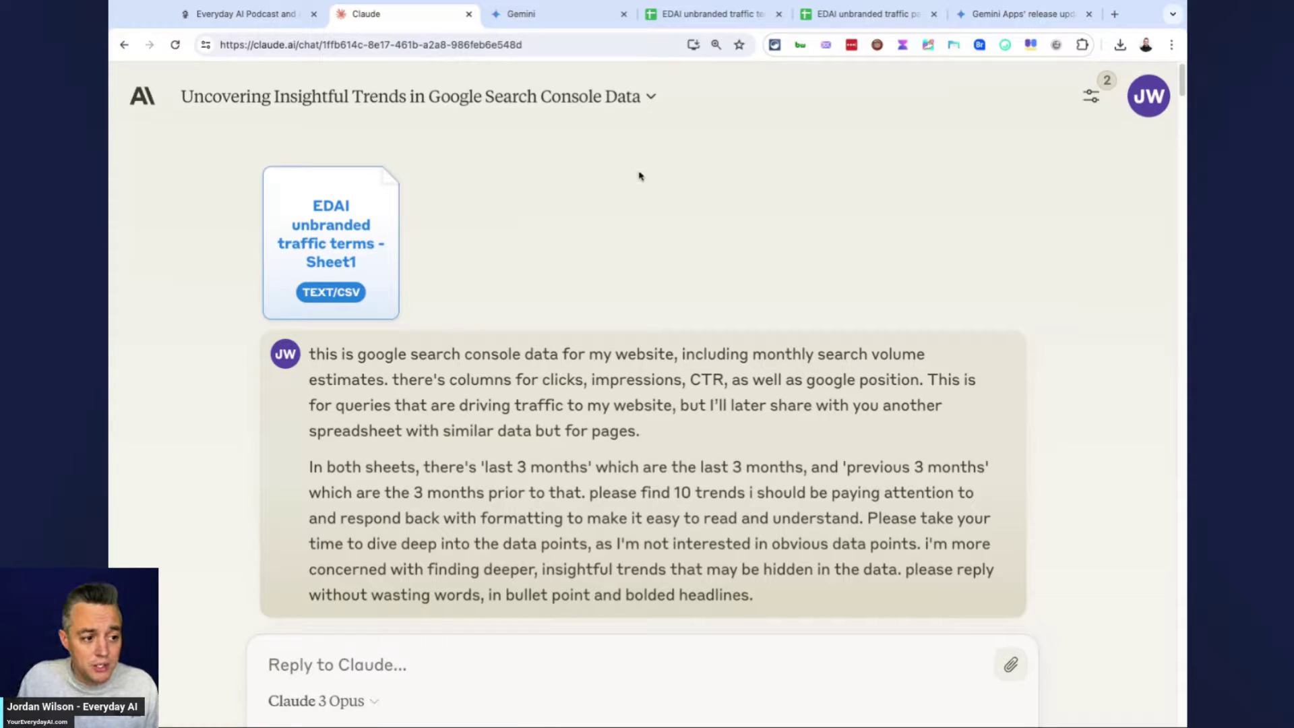
left_click(697, 15)
scroll(364, 385, "down", 3)
scroll(372, 382, "down", 20)
scroll(376, 379, "up", 20)
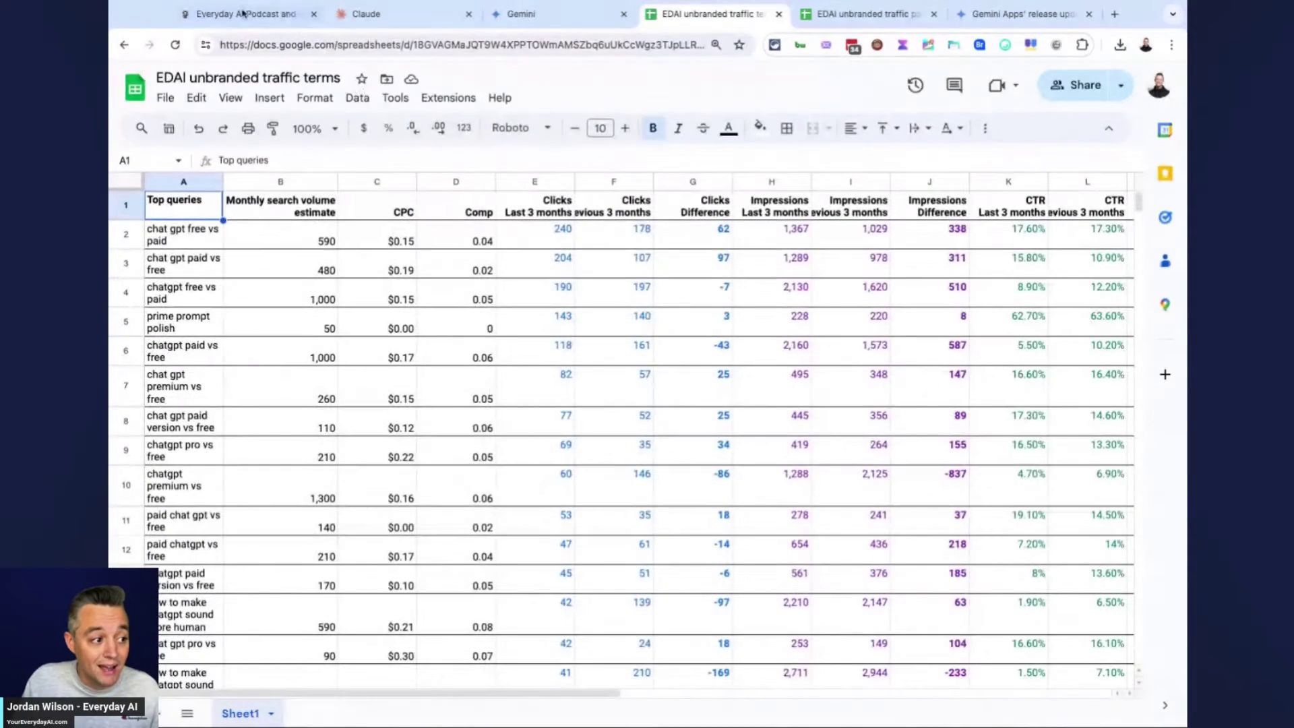
Step: Compare cell A2 of the EDAI unbranded traffic terms and pages sheets, ending on pages
left_click(246, 13)
left_click(663, 14)
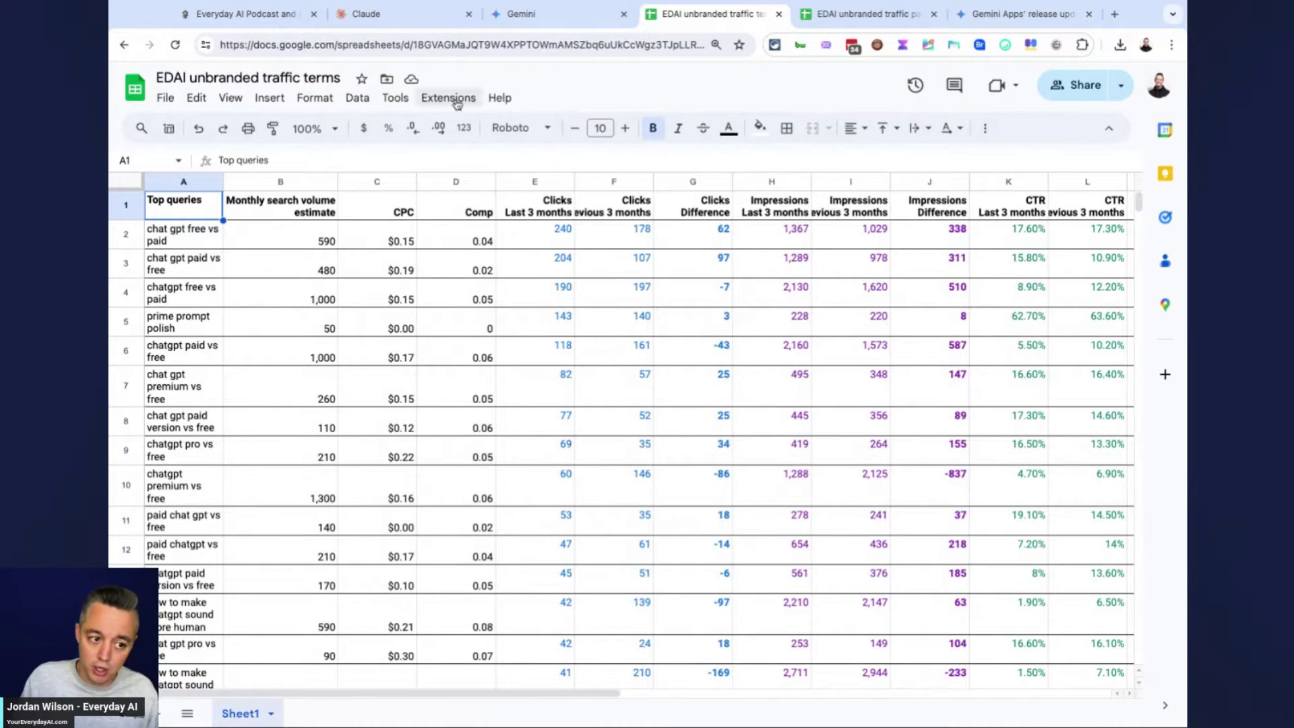
left_click(893, 14)
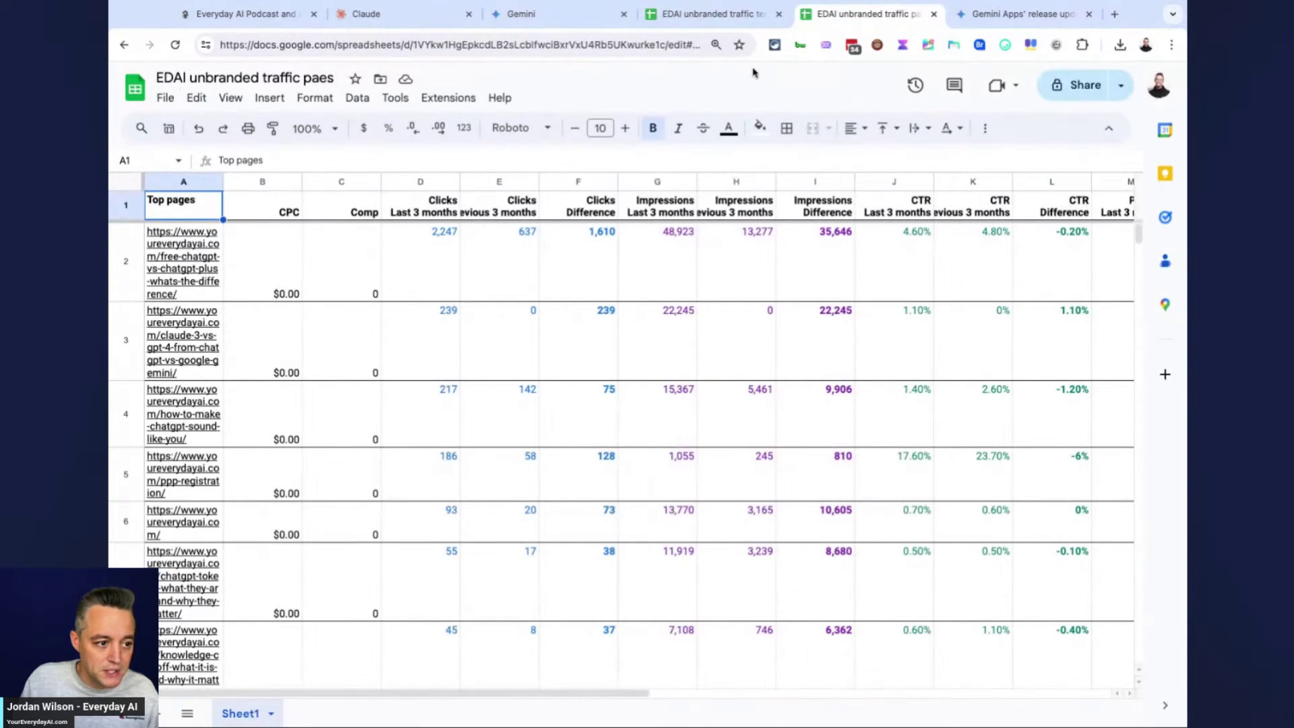
left_click(714, 15)
left_click(167, 241)
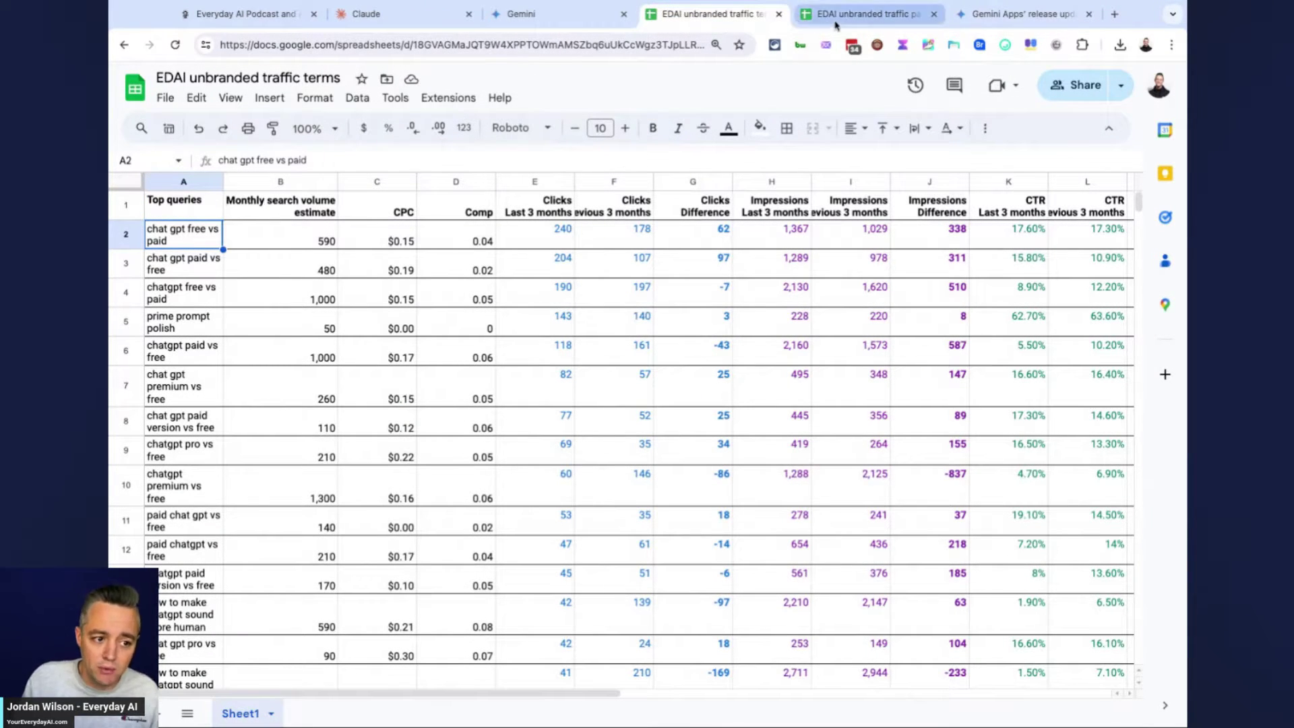
left_click(834, 23)
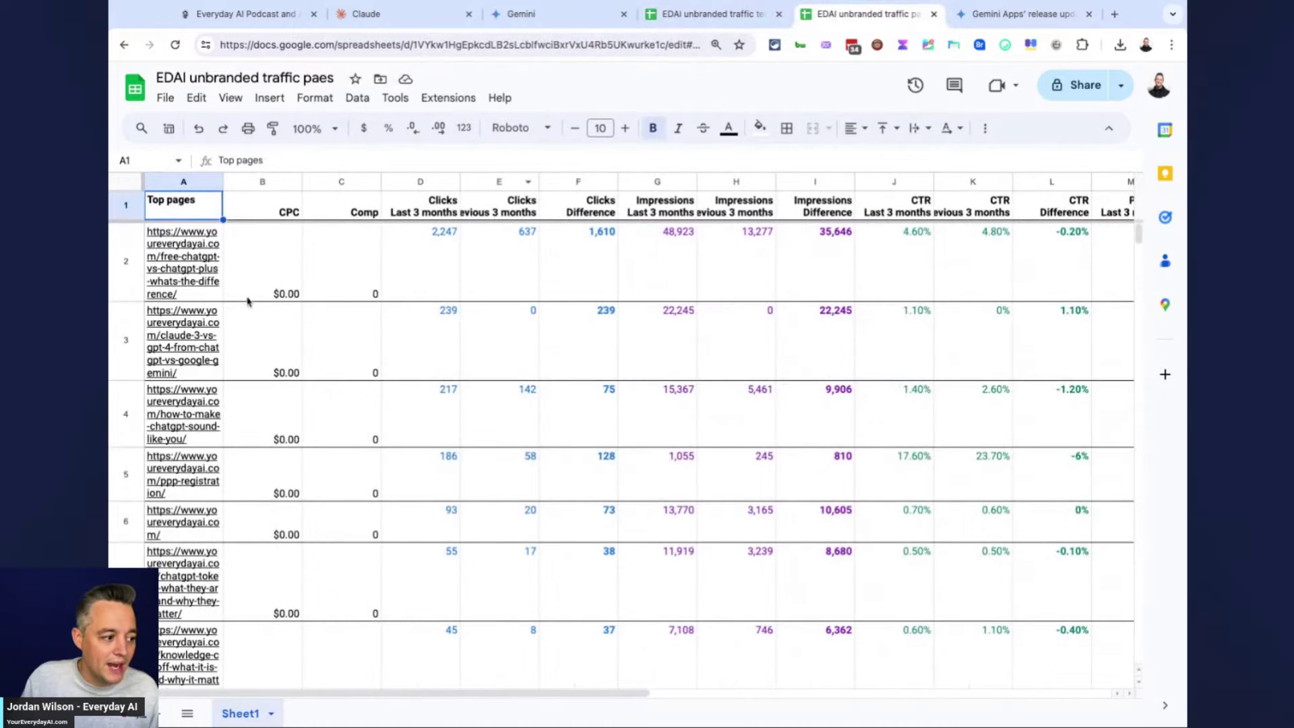
left_click(190, 295)
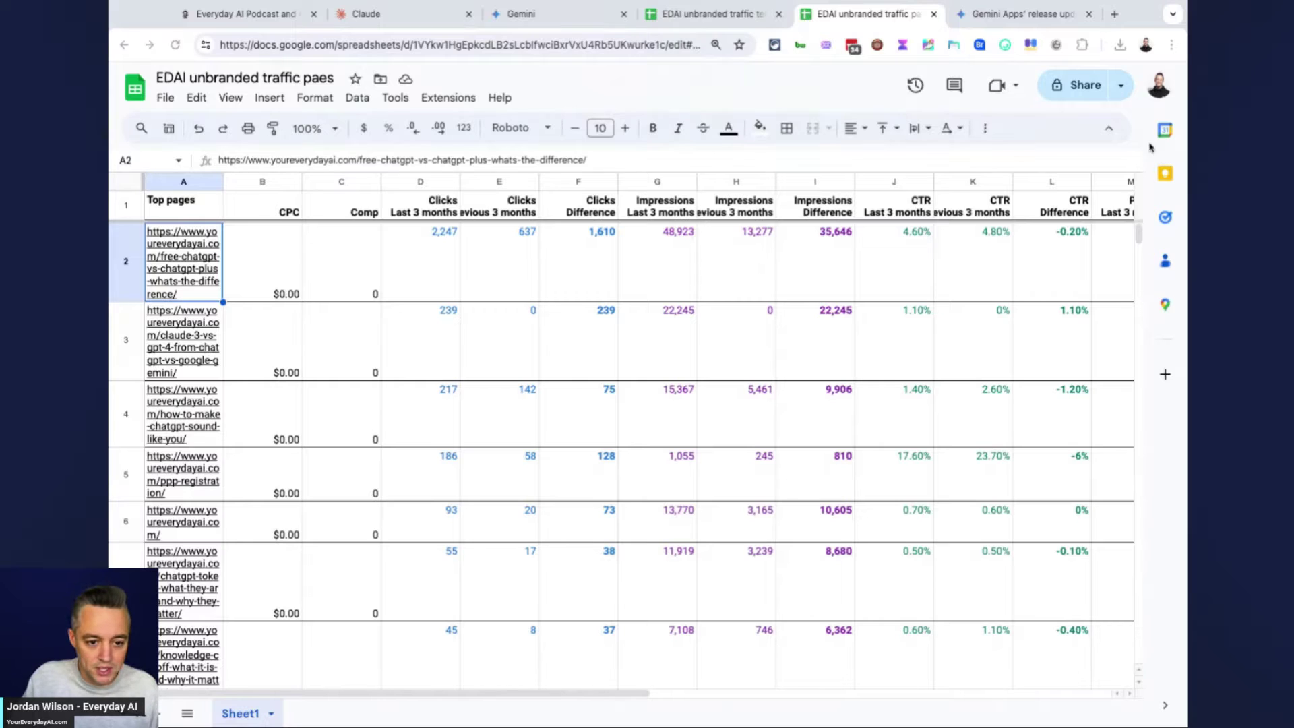
Step: Bring up Gemini zoomed out and open its settings to reach the dark-theme Gemini Advanced window
left_click(588, 16)
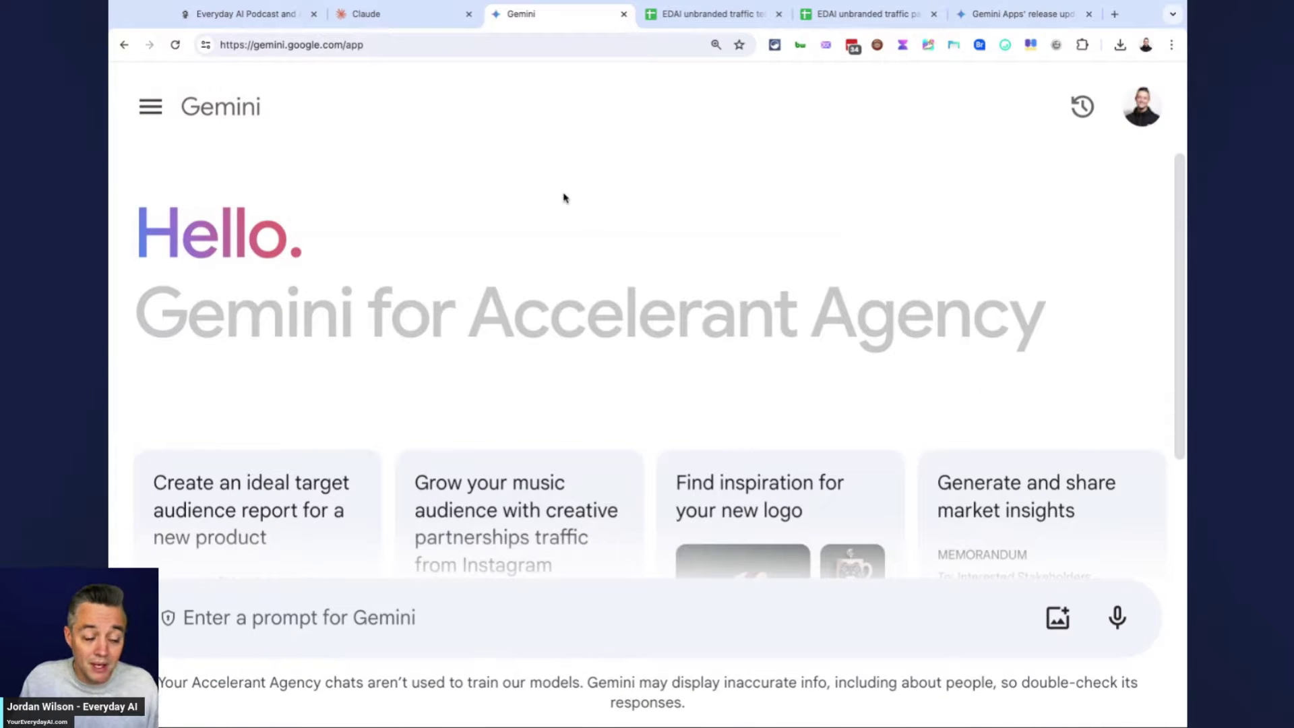
key("ctrl+minus")
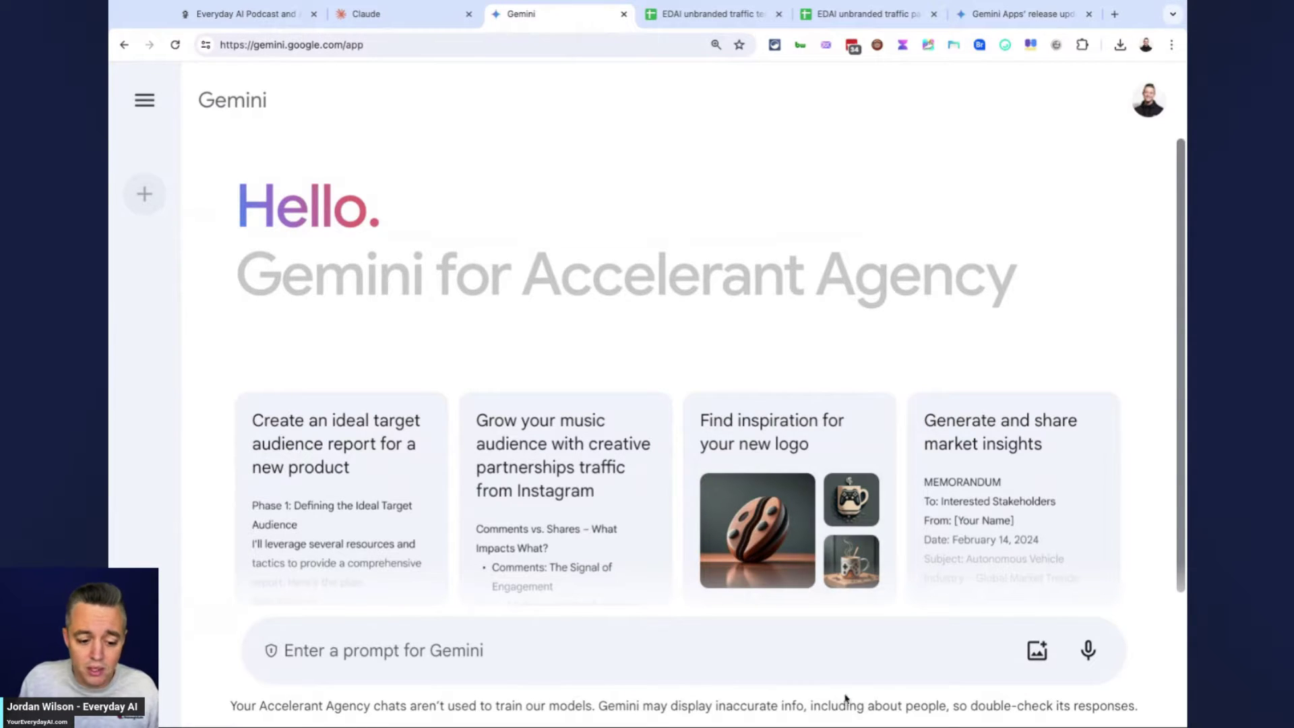
left_click(168, 670)
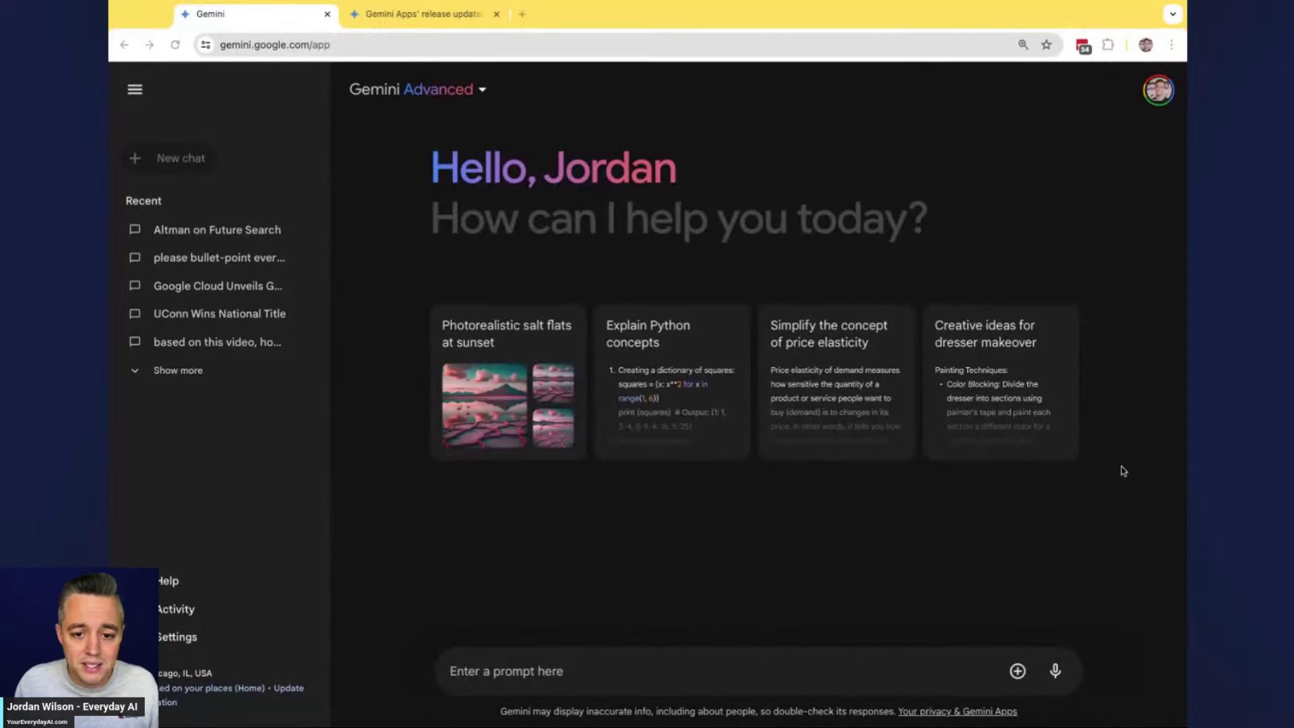
Step: Collapse the recent-chats sidebar, zoom back in, and dismiss the attach-files menu unused
left_click(136, 90)
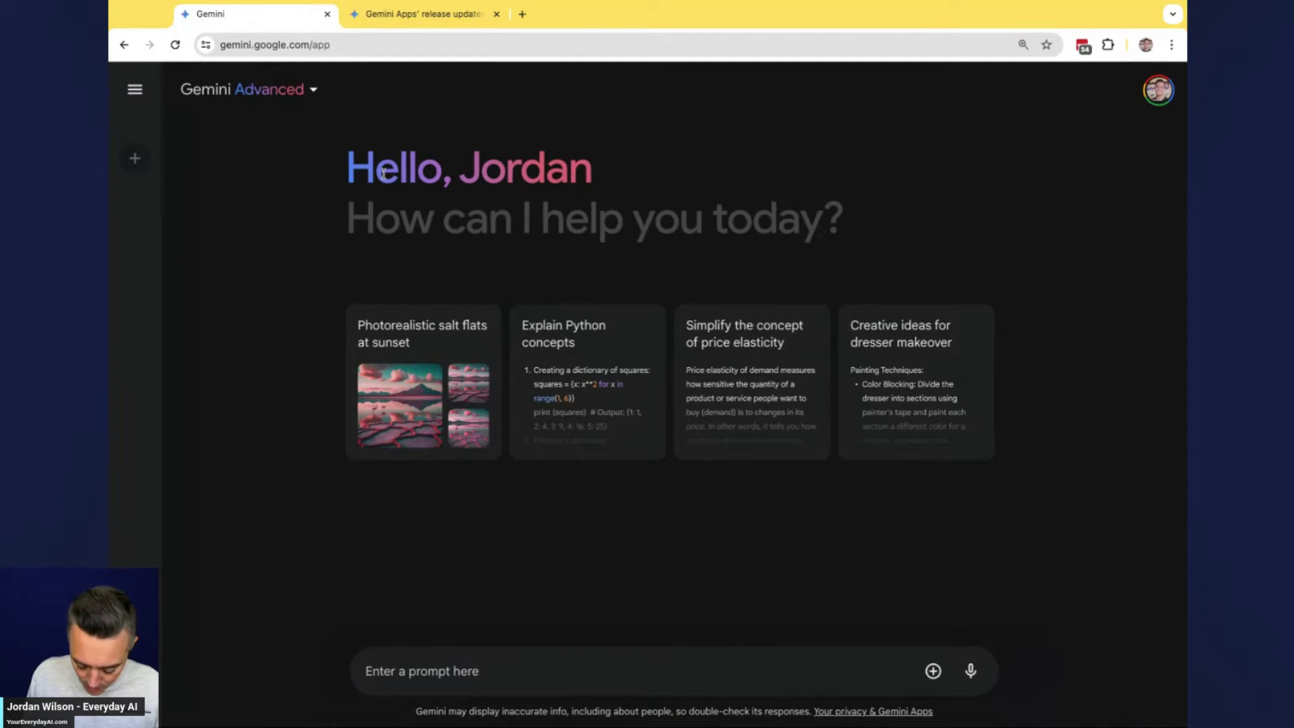
key("ctrl+plus")
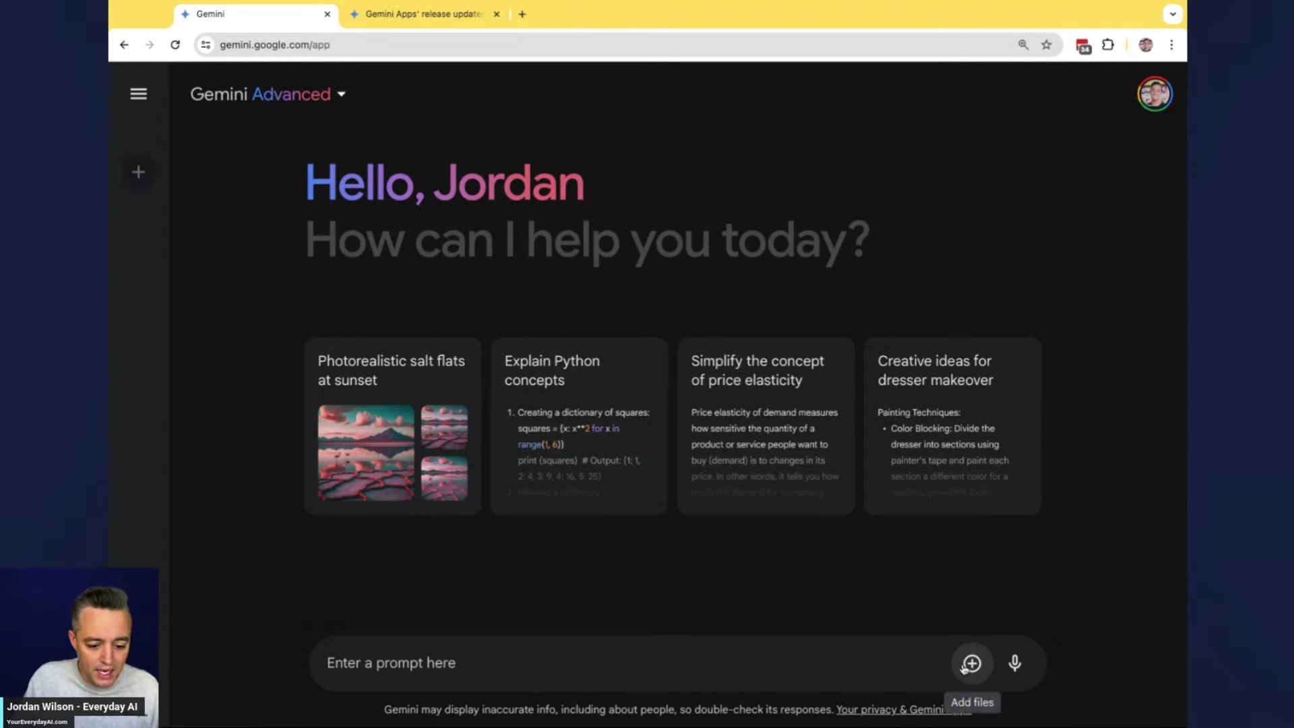
left_click(976, 667)
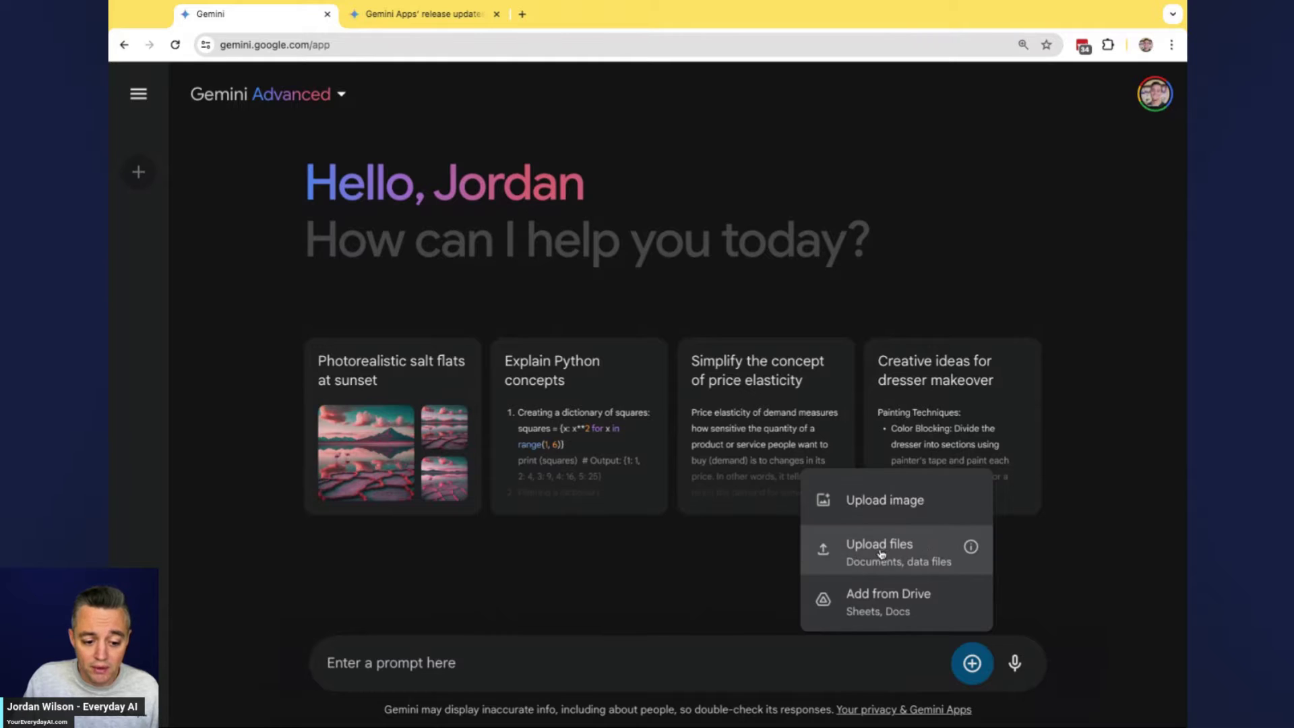
left_click(918, 562)
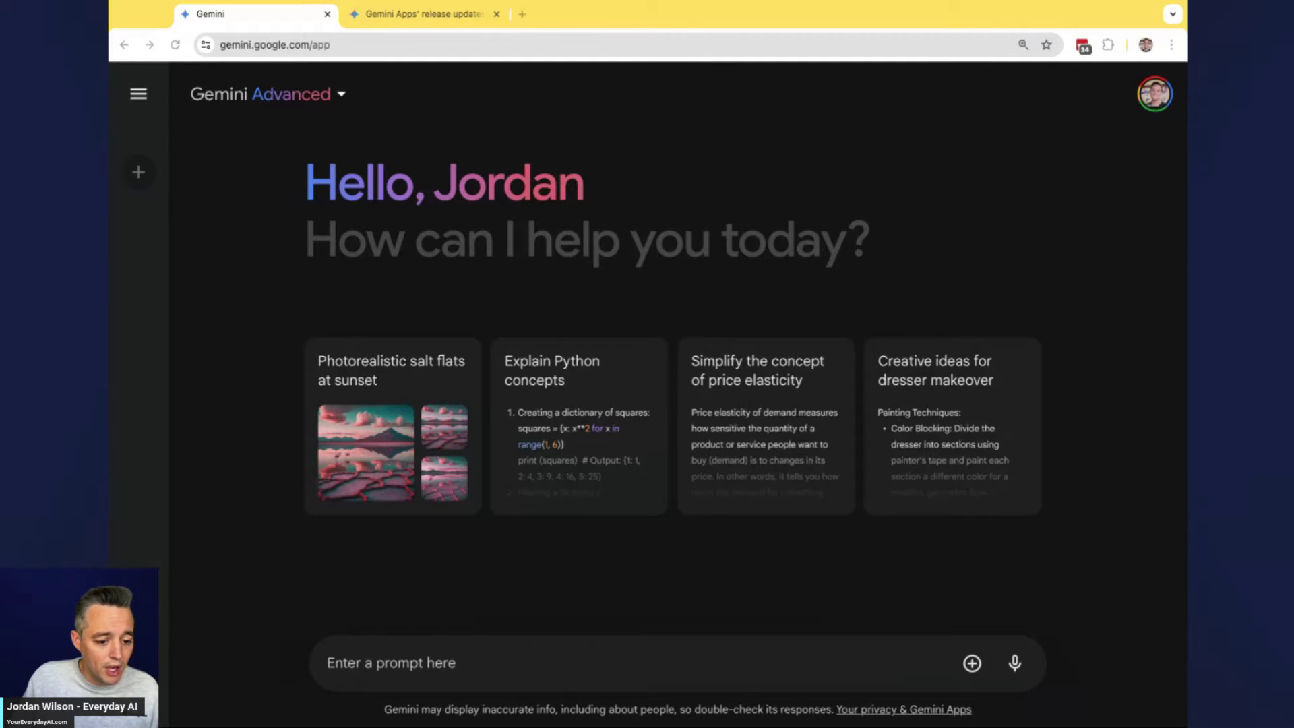
Step: Send the EDAI unbranded traffic terms XLSX with the pasted Search Console trends prompt
left_click_drag(202, 664, 432, 664)
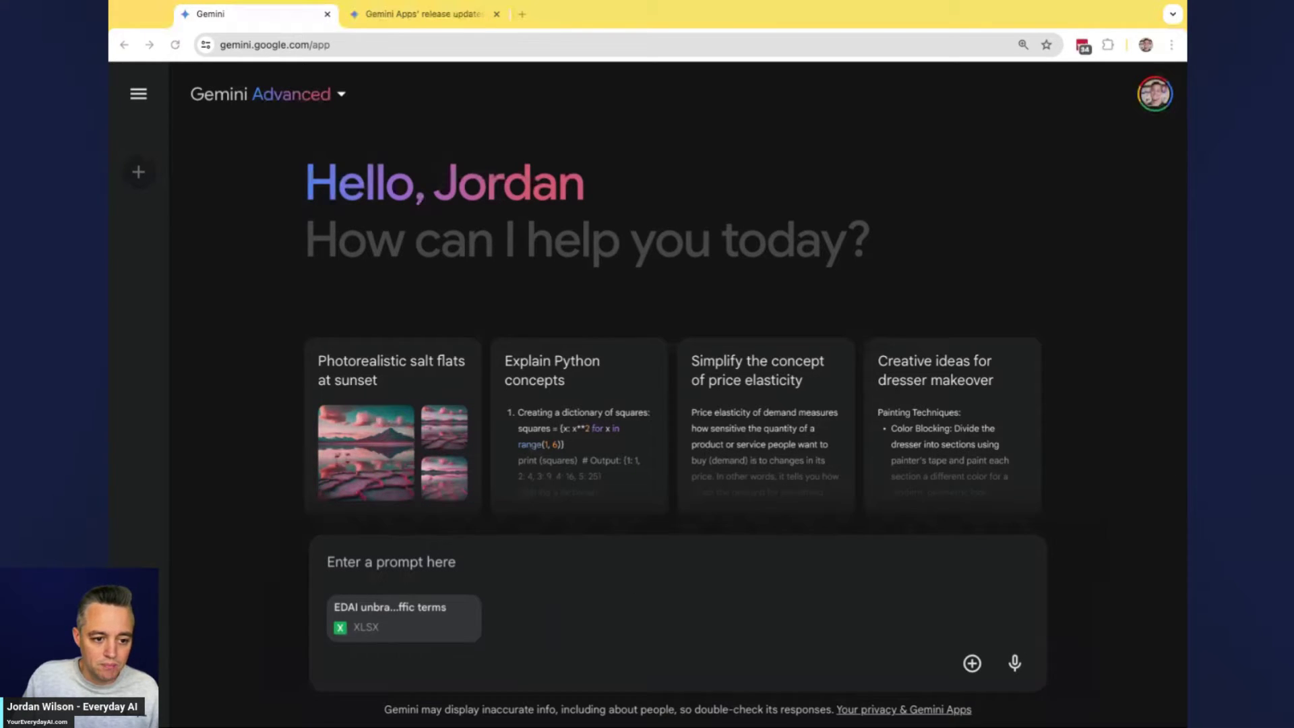
type("this is google search console data for my website, including monthly search volume estimates. there's columns for clicks, impressions, CTR, as well as google position. This is for queries that are driving traffic to my website, but I'll later share with you another spreadsheet with similar data but for pages. In both sheets, there's 'last 3 months' which are the last 3 months, and 'previous 3 months' which are the 3 months prior to that. please find 10 trends i should be paying attention to and respond back with formatting to make it easy to read and understand. Please take your time to dive deep into the data points, as I'm not interested in obvious data points. i'm more concerned with finding deeper, insightful trends that may be hidden in the data. please reply without wasting words, in bullet point and bolded headlines.")
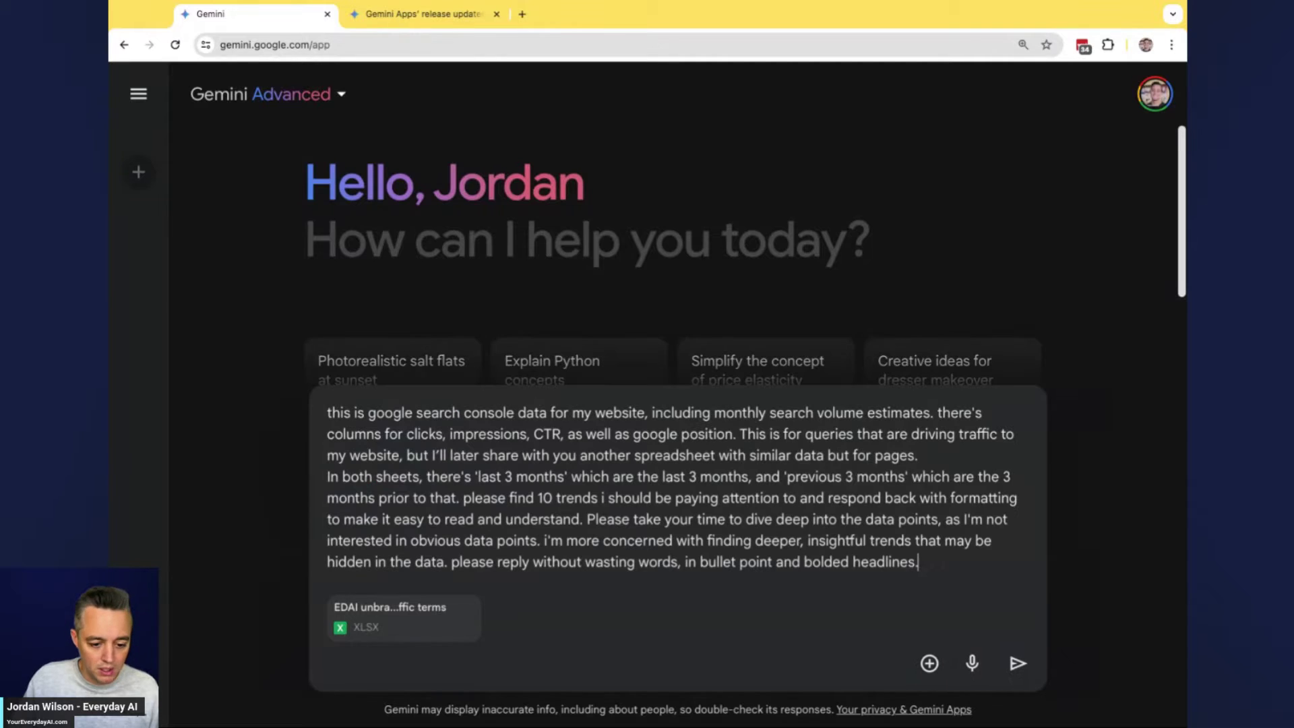
key("Return")
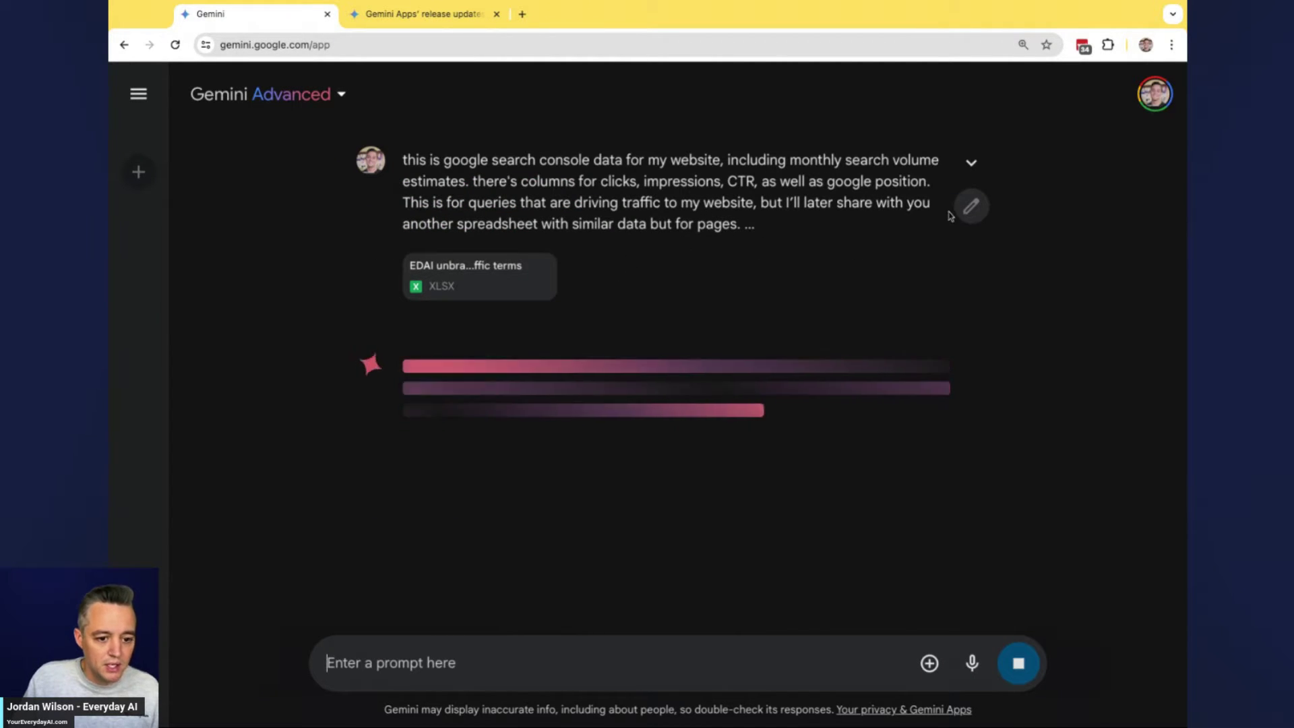
left_click(972, 164)
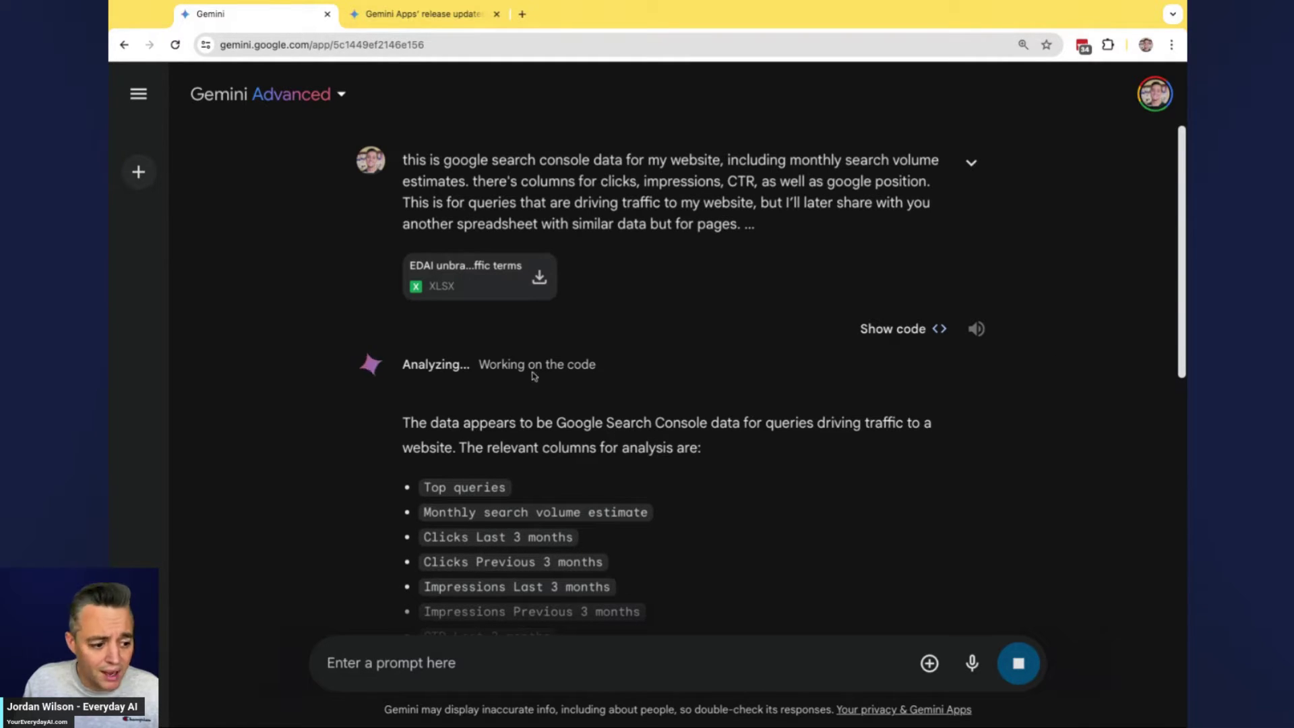
Step: Follow Gemini's streaming reply listing the spreadsheet's relevant columns
scroll(593, 387, "down", 1)
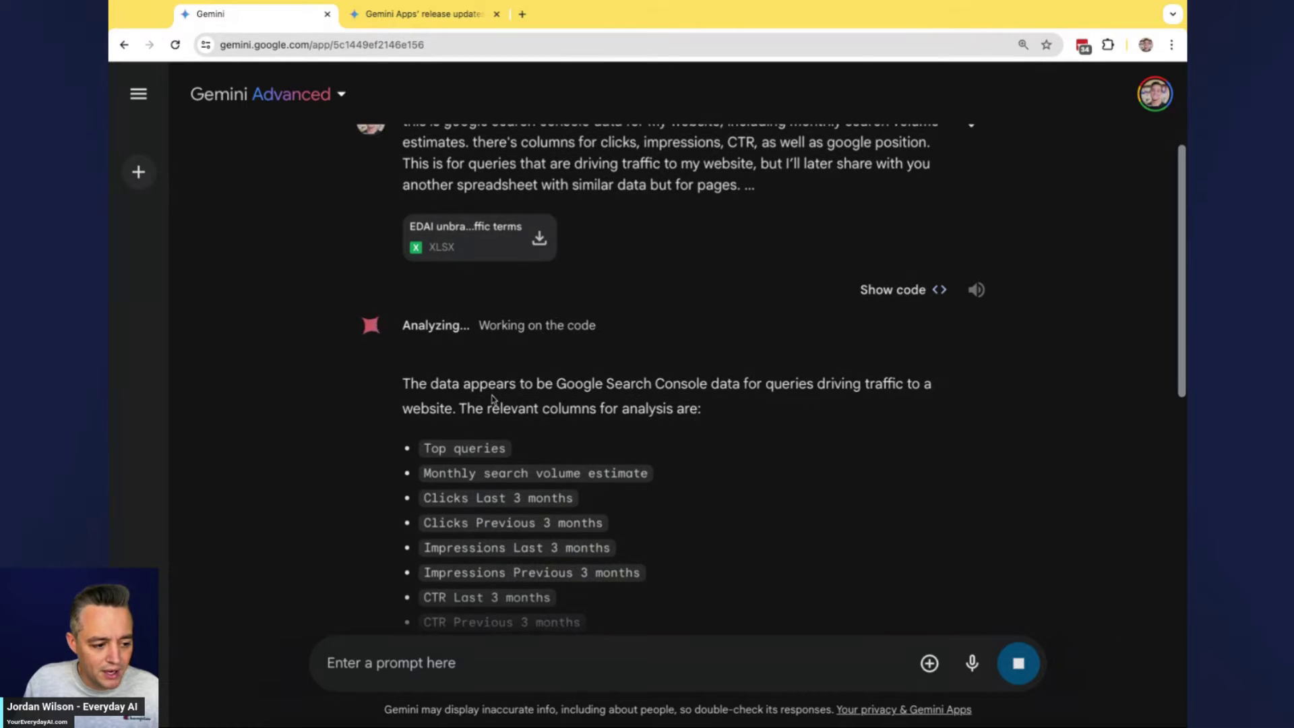
scroll(693, 376, "down", 1)
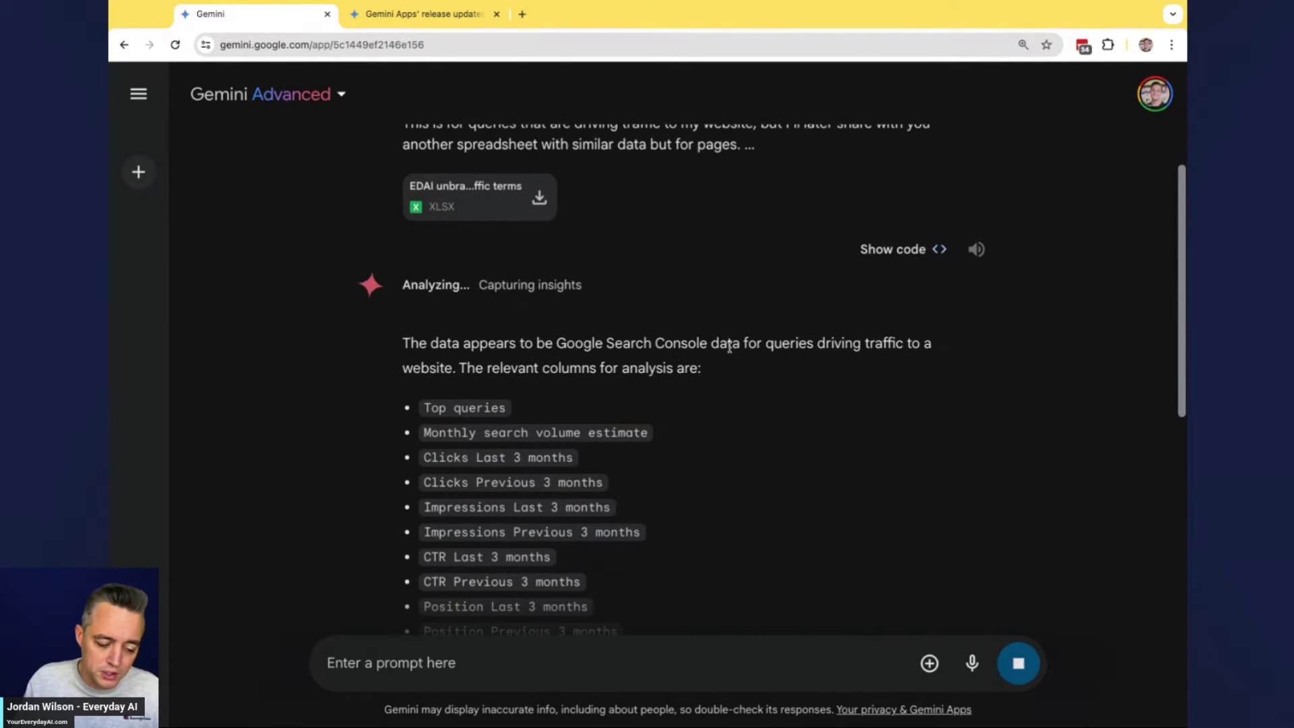
scroll(731, 349, "down", 1)
scroll(731, 347, "down", 2)
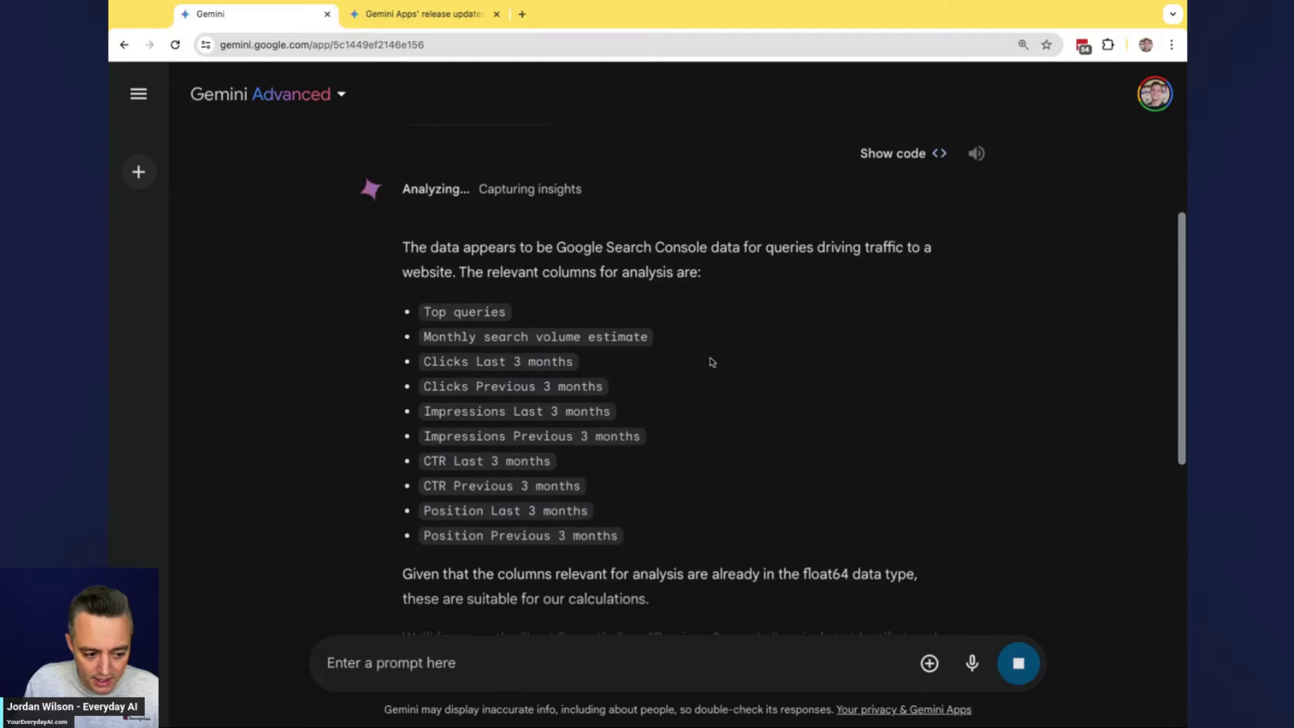
scroll(667, 411, "down", 2)
scroll(636, 455, "down", 4)
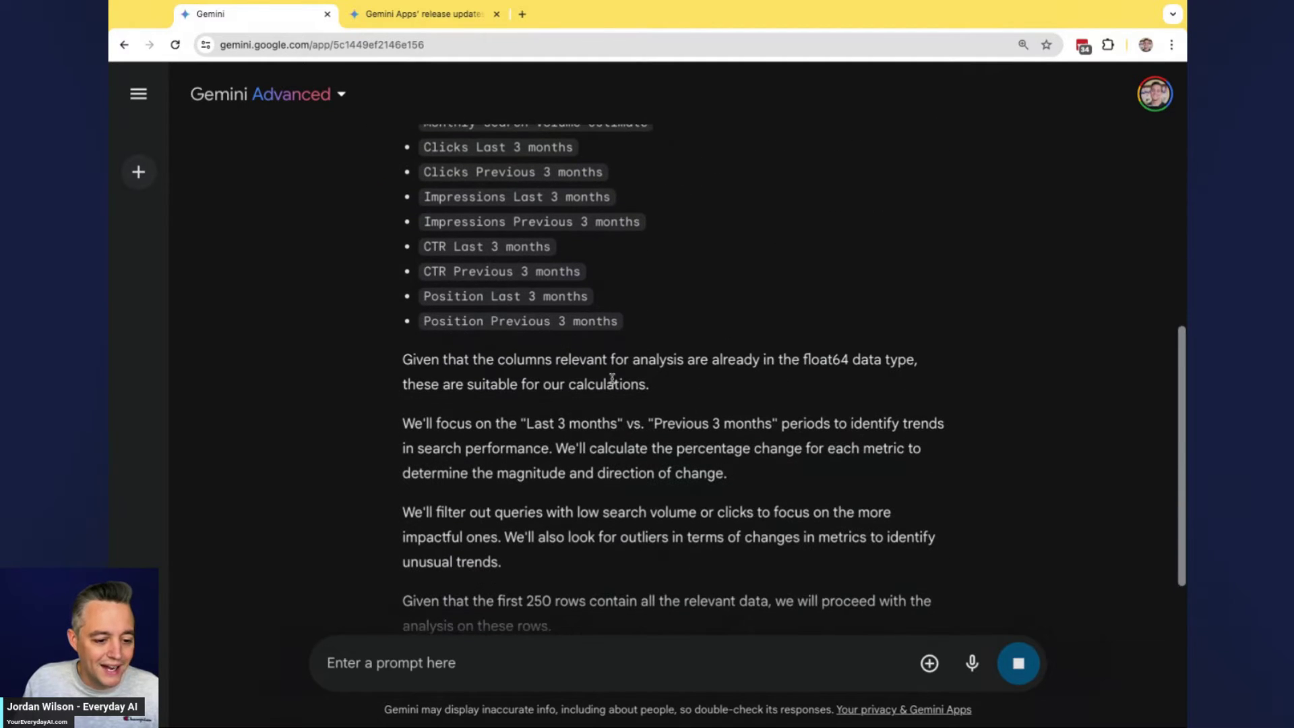
scroll(615, 378, "down", 1)
scroll(519, 372, "down", 2)
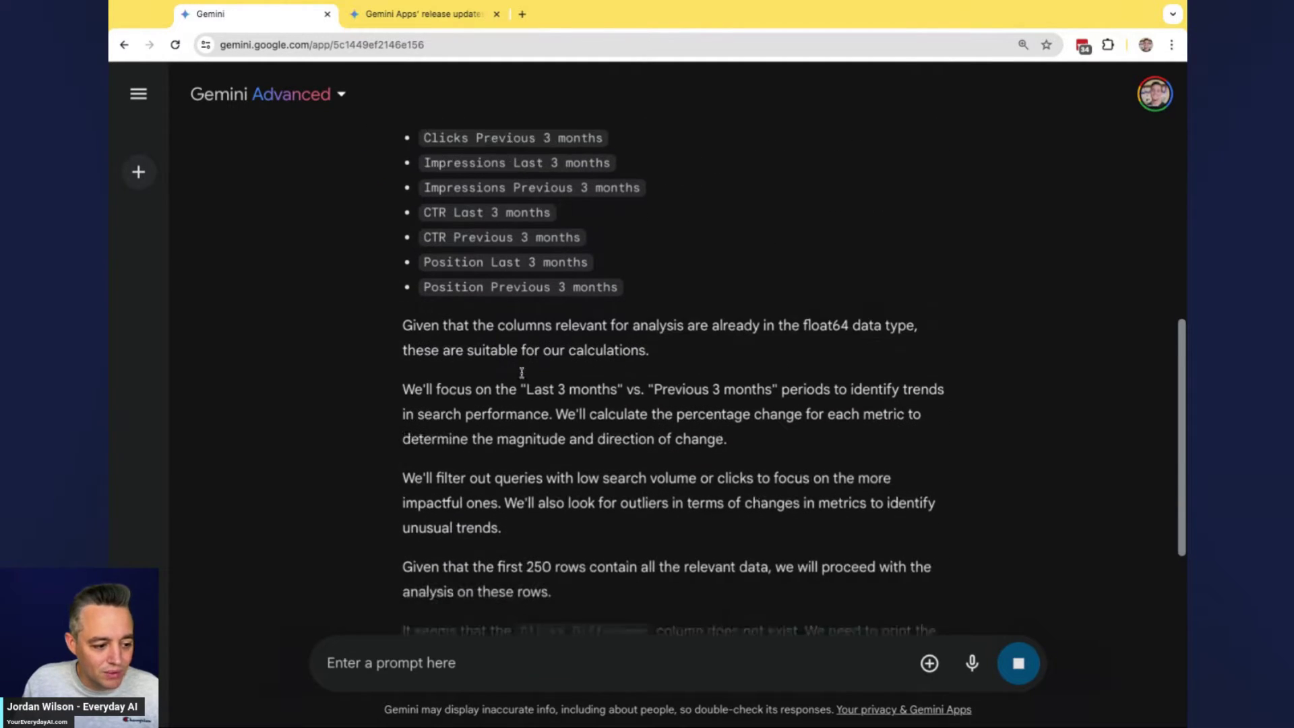
scroll(633, 384, "down", 3)
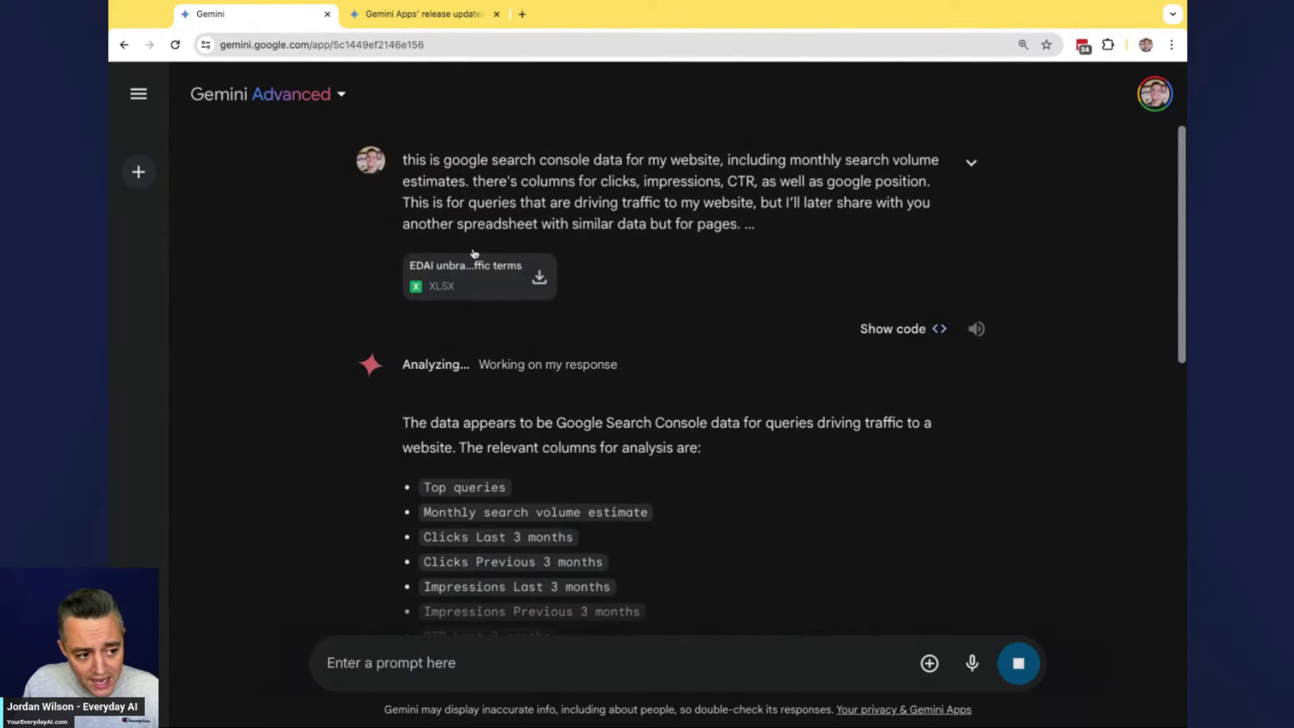
Step: Expand the sent prompt and highlight its request to find 10 trends
left_click(973, 163)
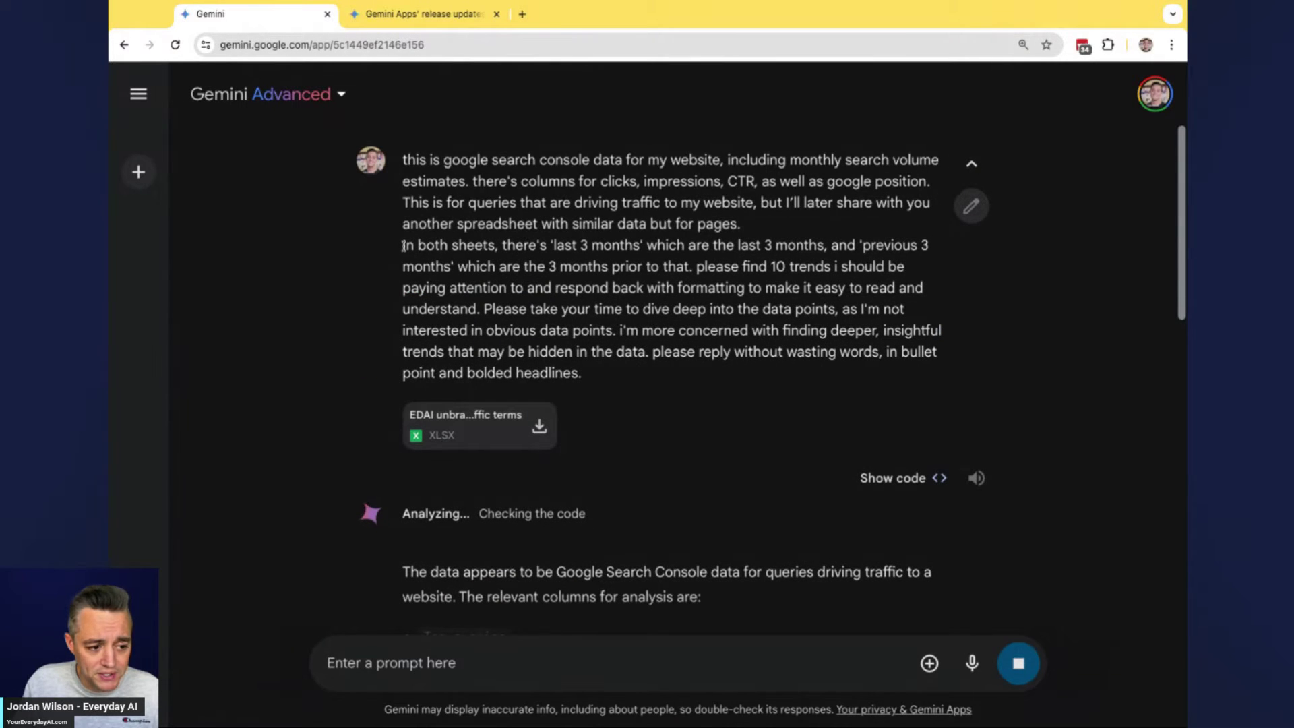
left_click_drag(404, 246, 714, 332)
left_click(699, 345)
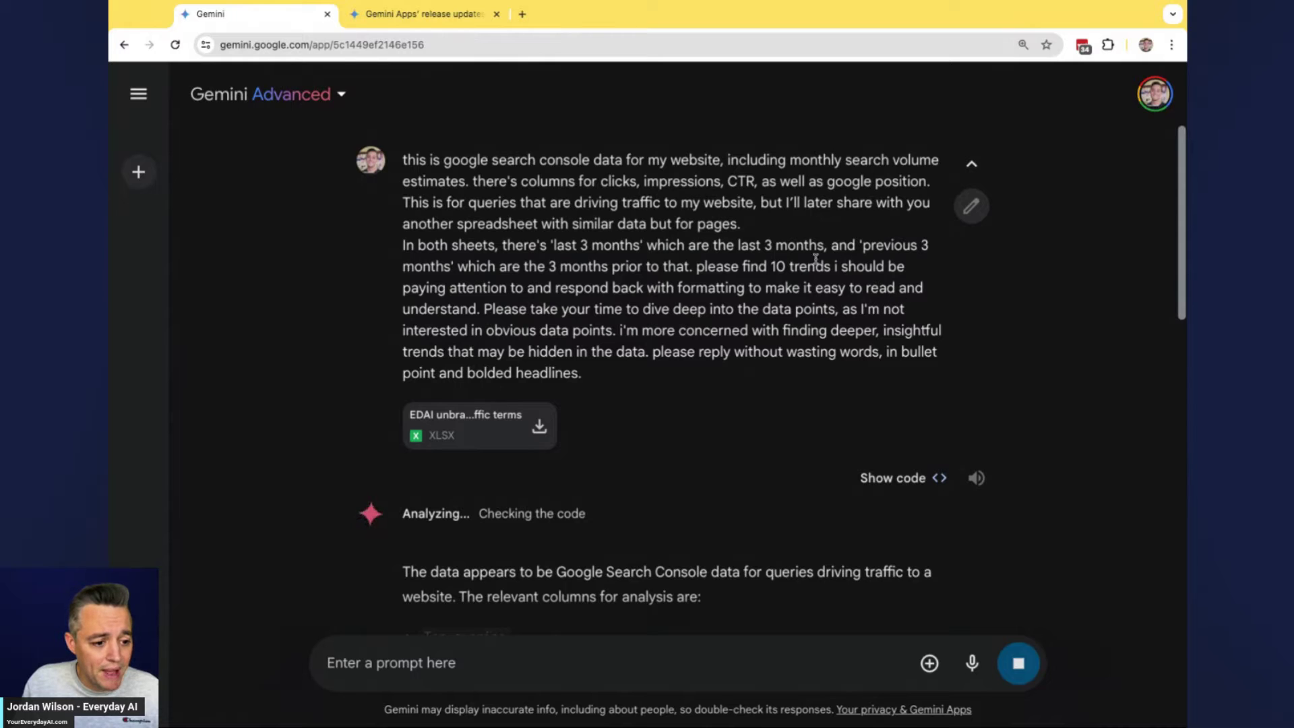
left_click_drag(838, 309, 476, 308)
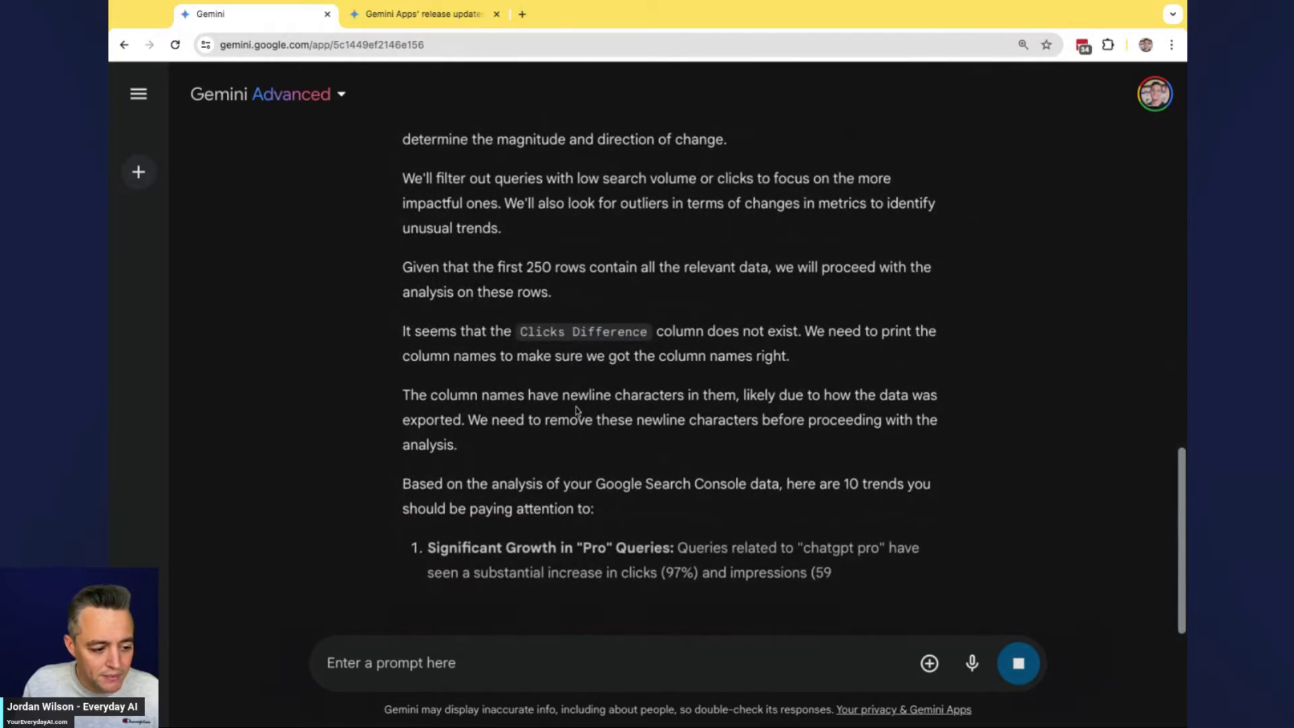
Step: Highlight the first trend's heading, Significant Growth in 'Pro' Queries
scroll(626, 440, "up", 10)
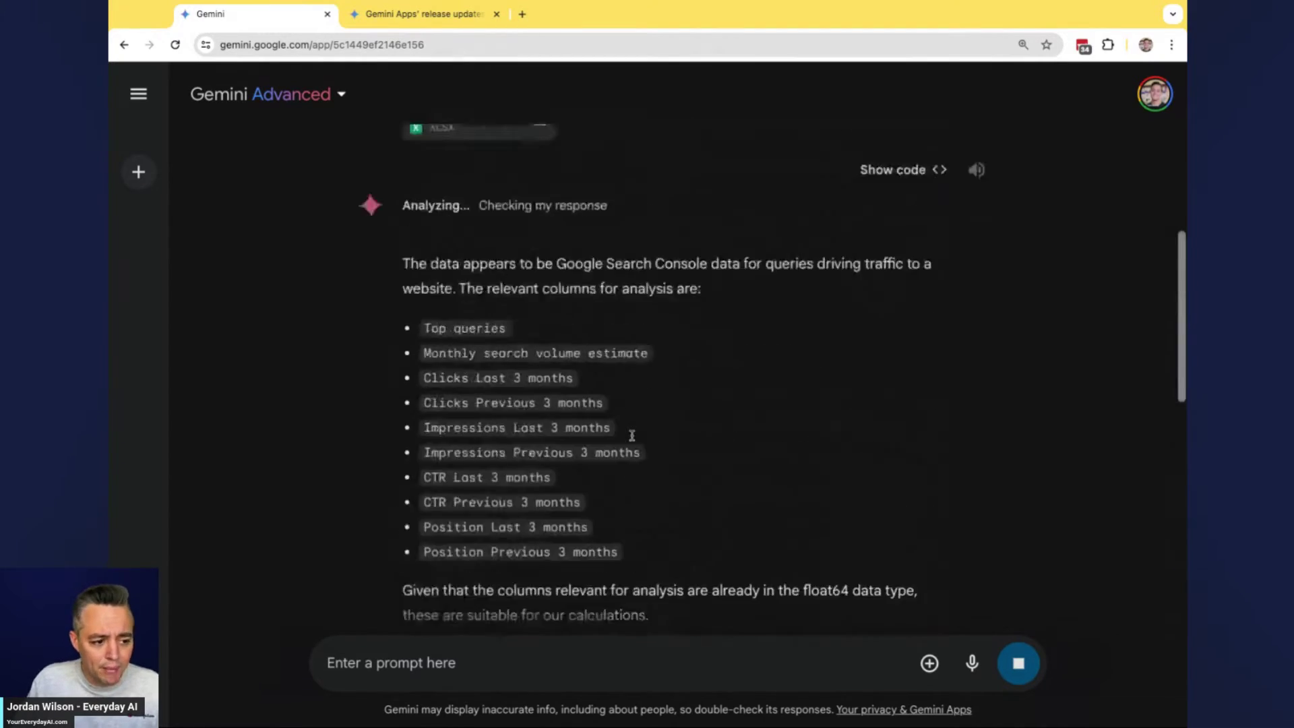
scroll(634, 441, "down", 3)
scroll(632, 441, "down", 10)
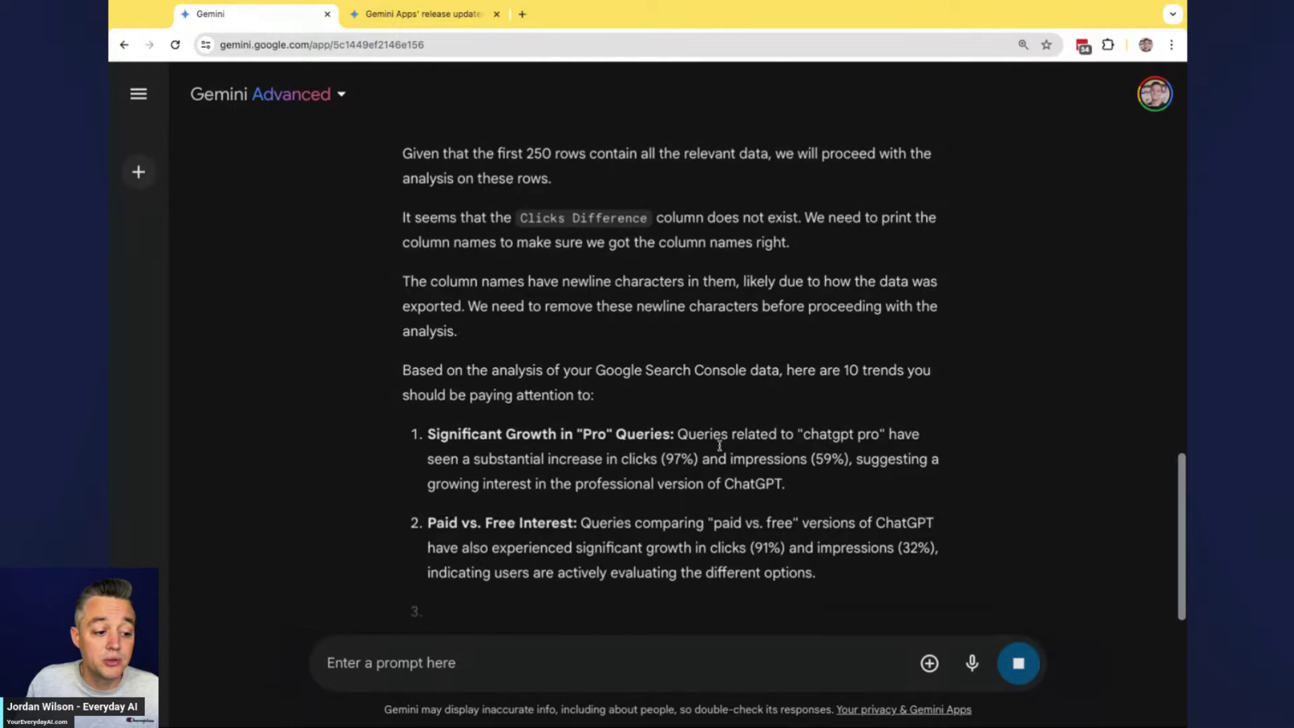
scroll(586, 361, "down", 2)
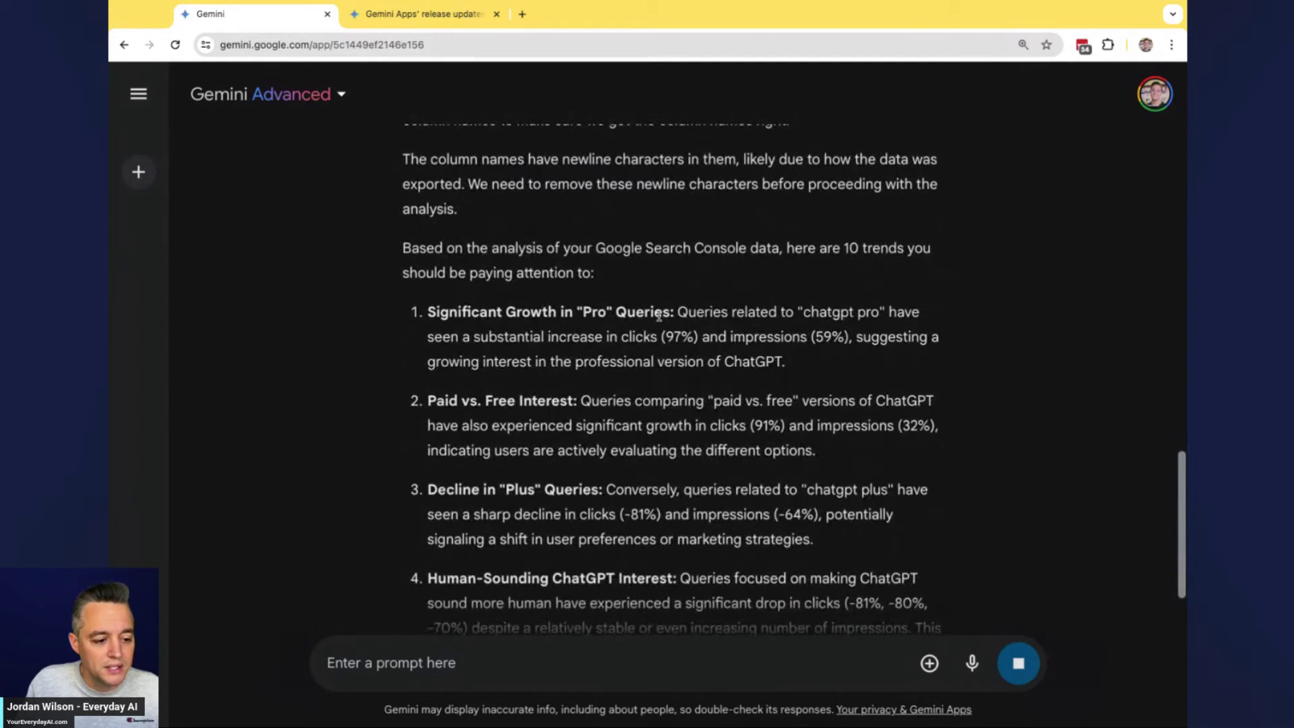
left_click_drag(675, 314, 574, 314)
left_click_drag(427, 312, 479, 313)
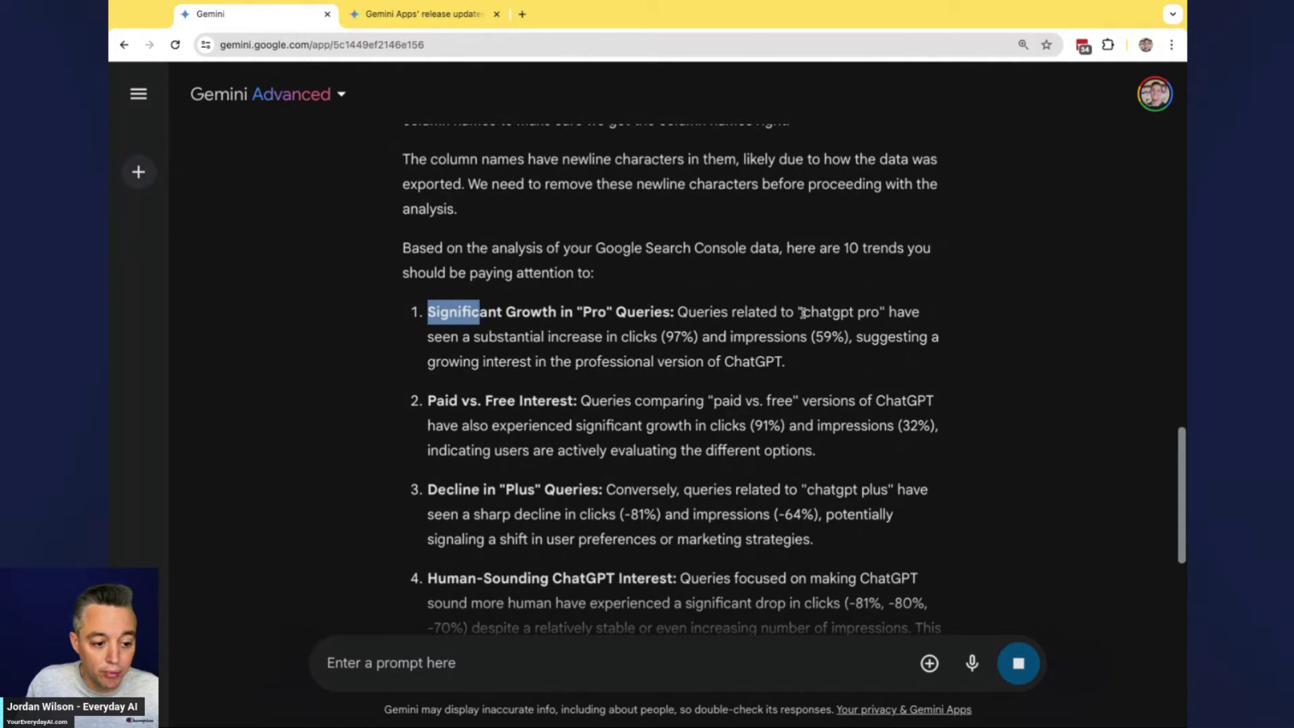
left_click(837, 316)
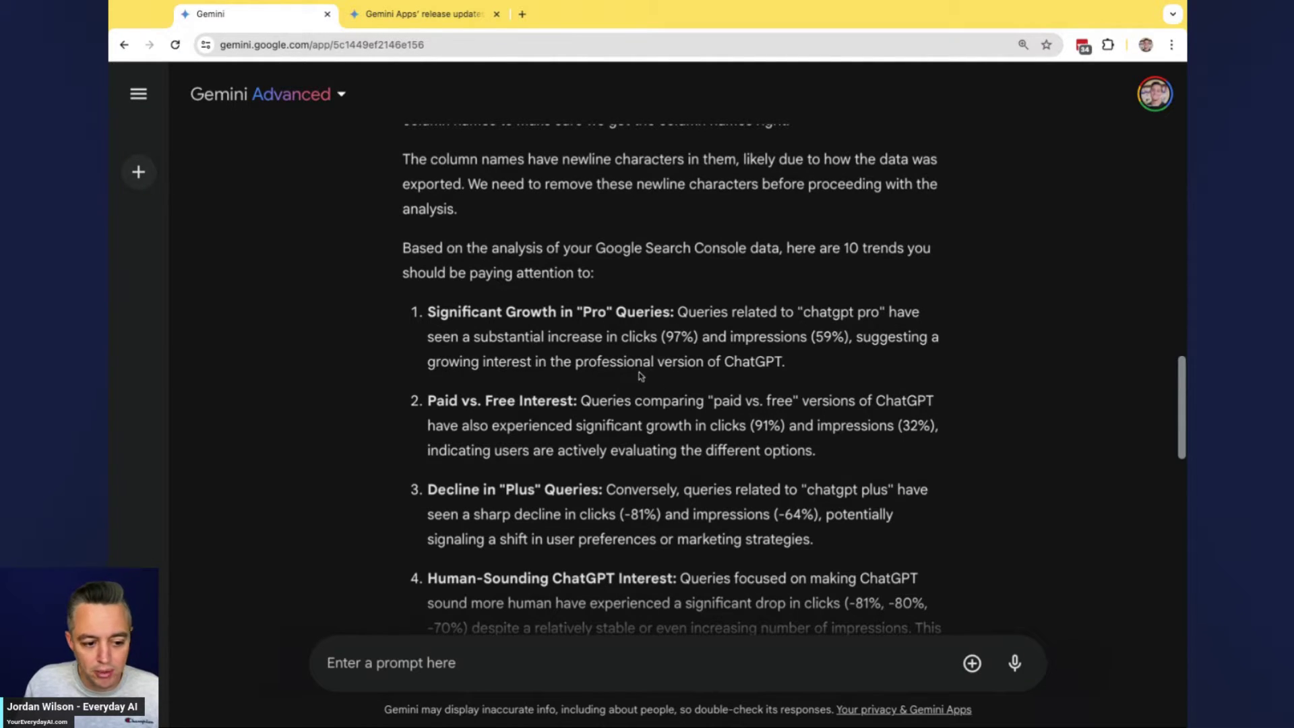
Step: Review the answer and highlight the first three trends together
scroll(828, 388, "up", 3)
scroll(827, 394, "up", 10)
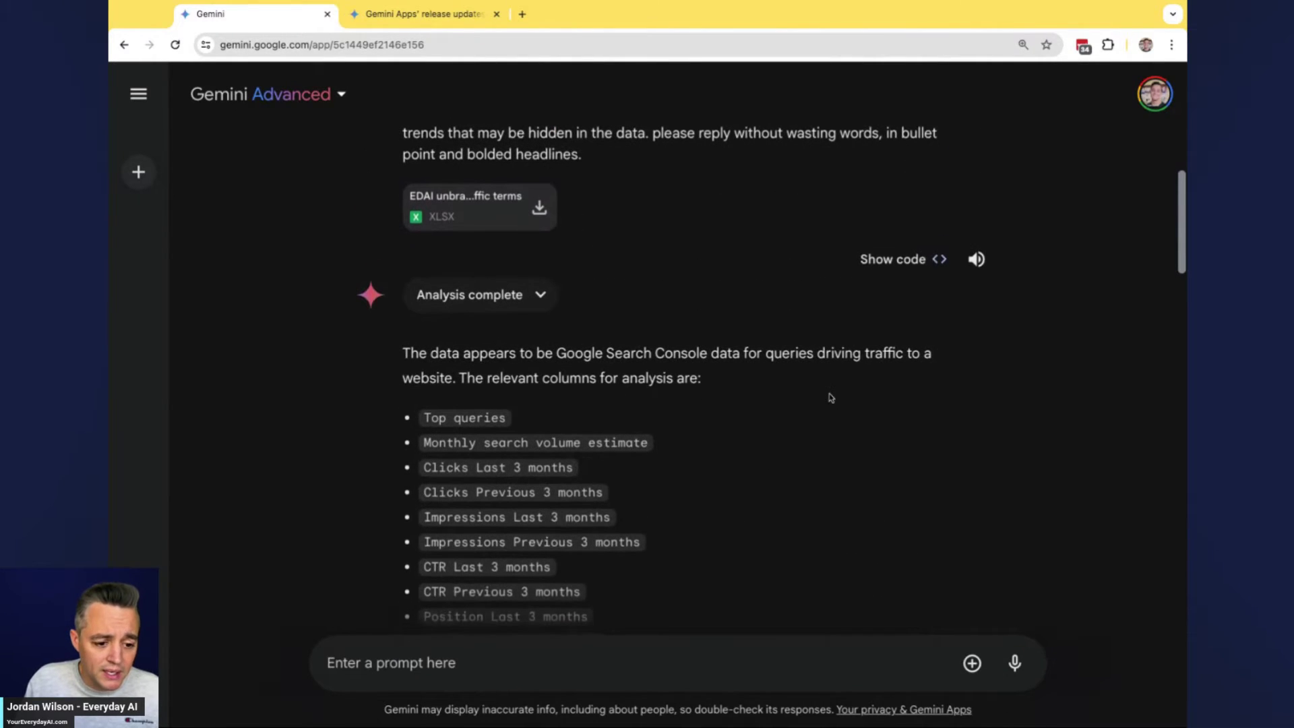
scroll(831, 397, "up", 1)
scroll(830, 397, "down", 4)
scroll(831, 397, "up", 6)
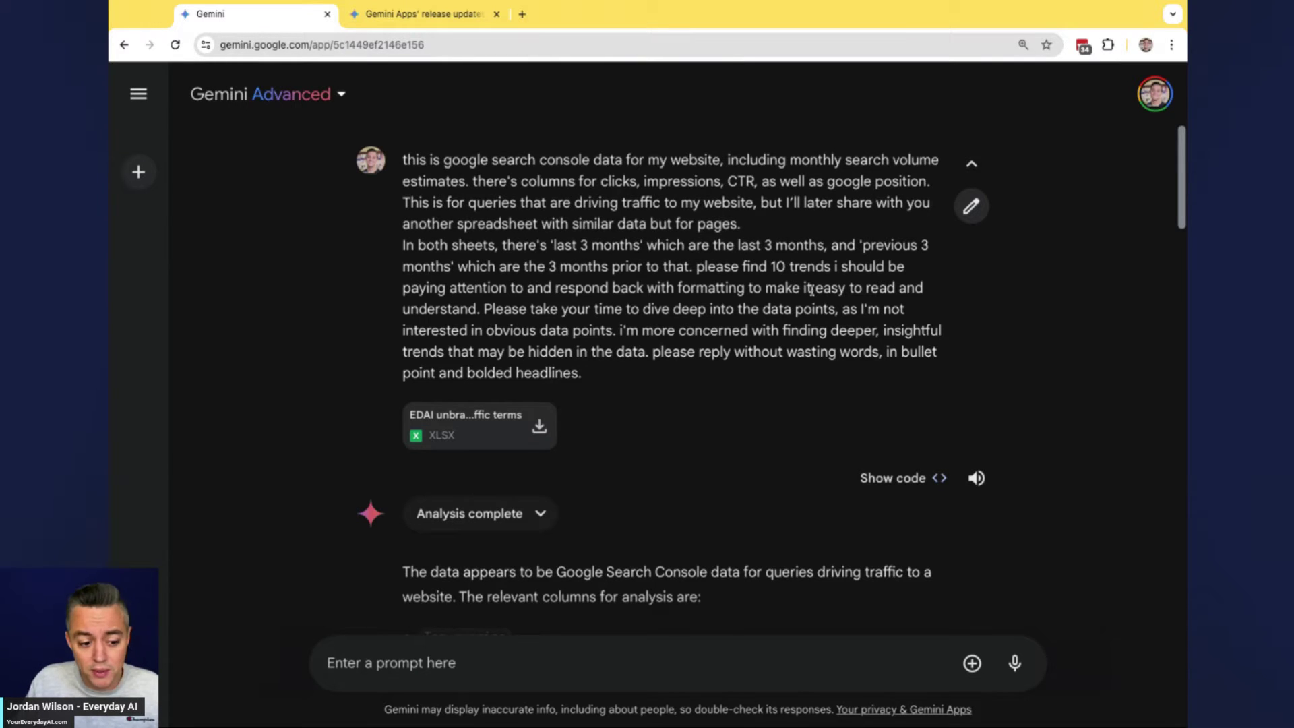
scroll(719, 370, "down", 20)
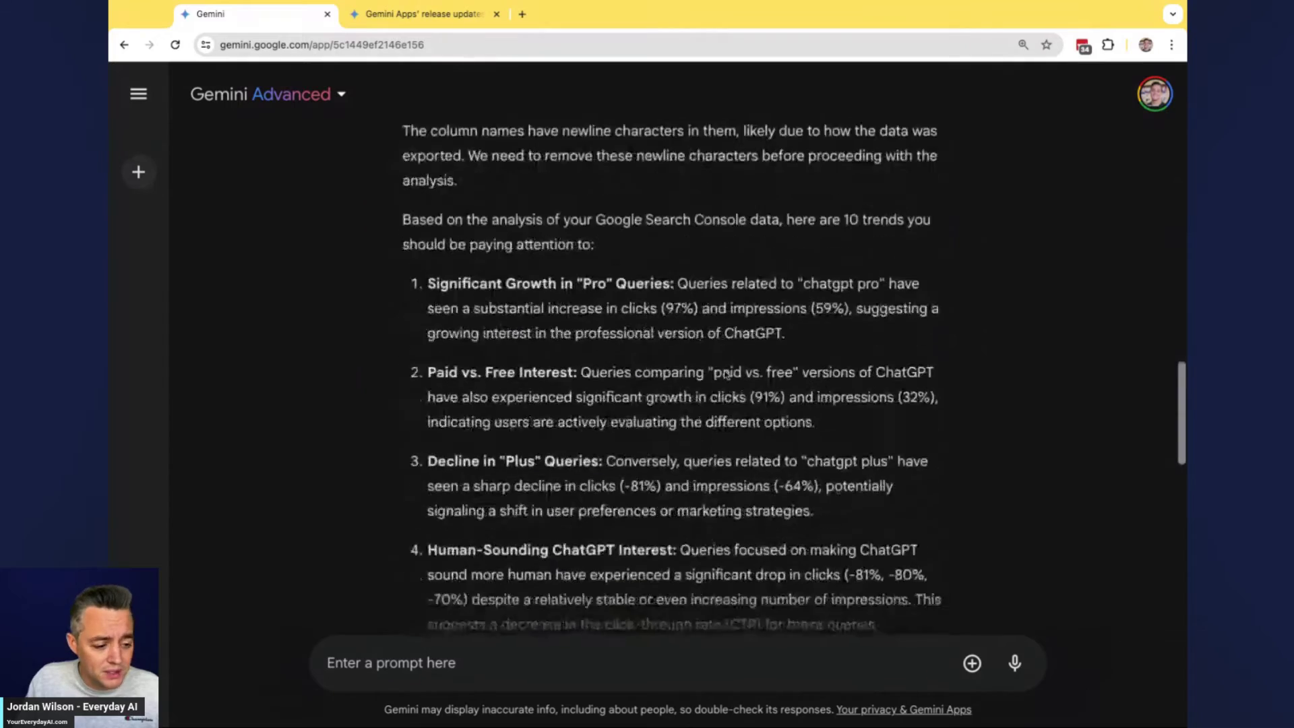
scroll(726, 370, "up", 4)
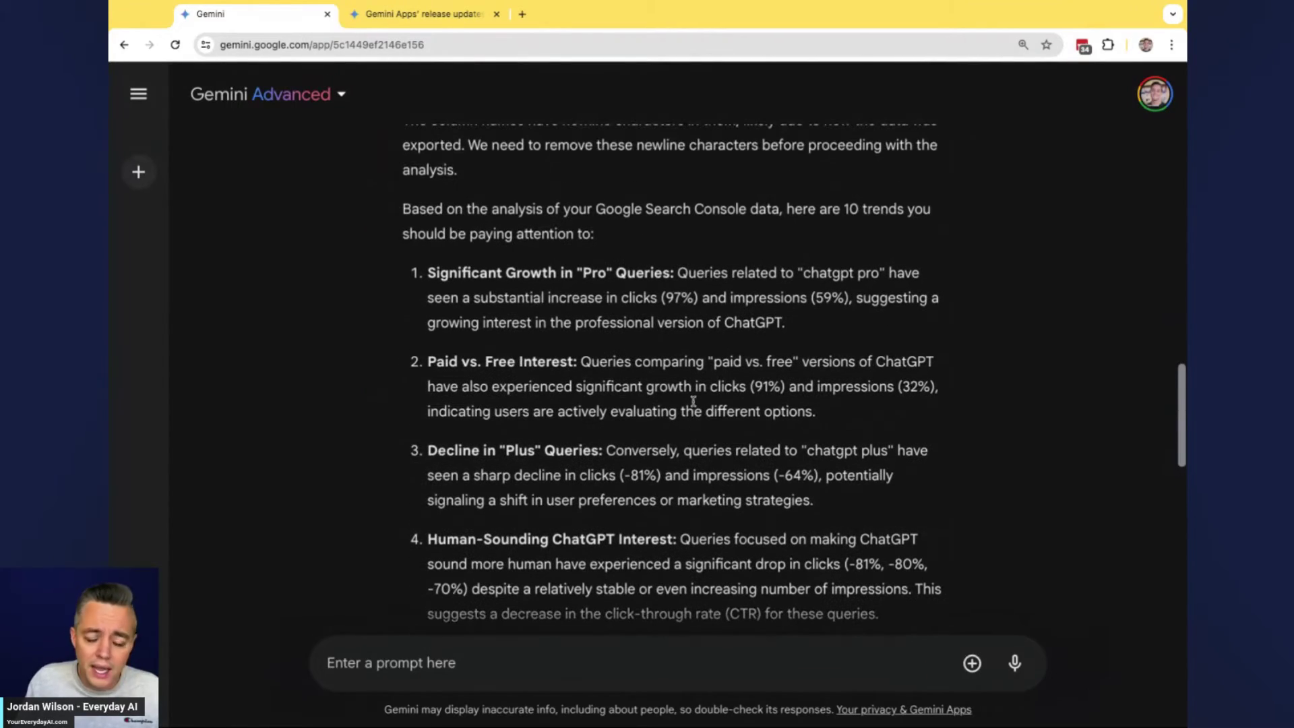
scroll(536, 380, "down", 2)
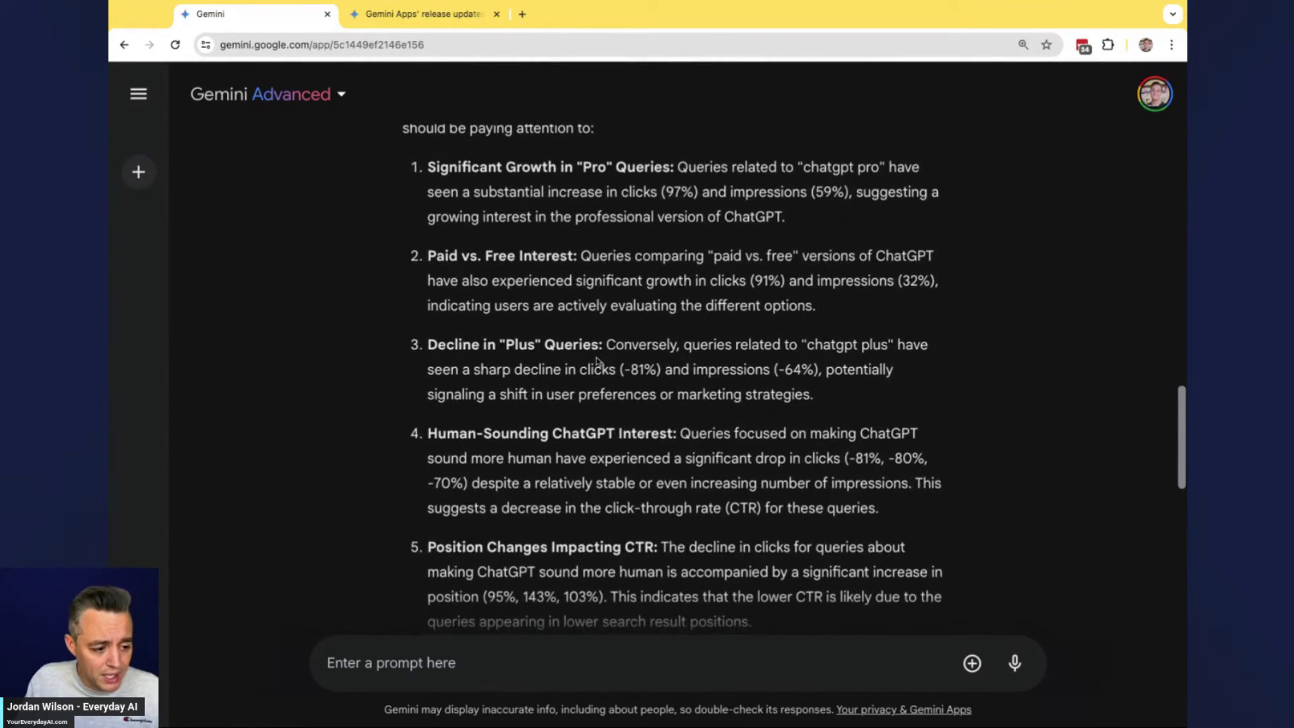
scroll(585, 347, "up", 1)
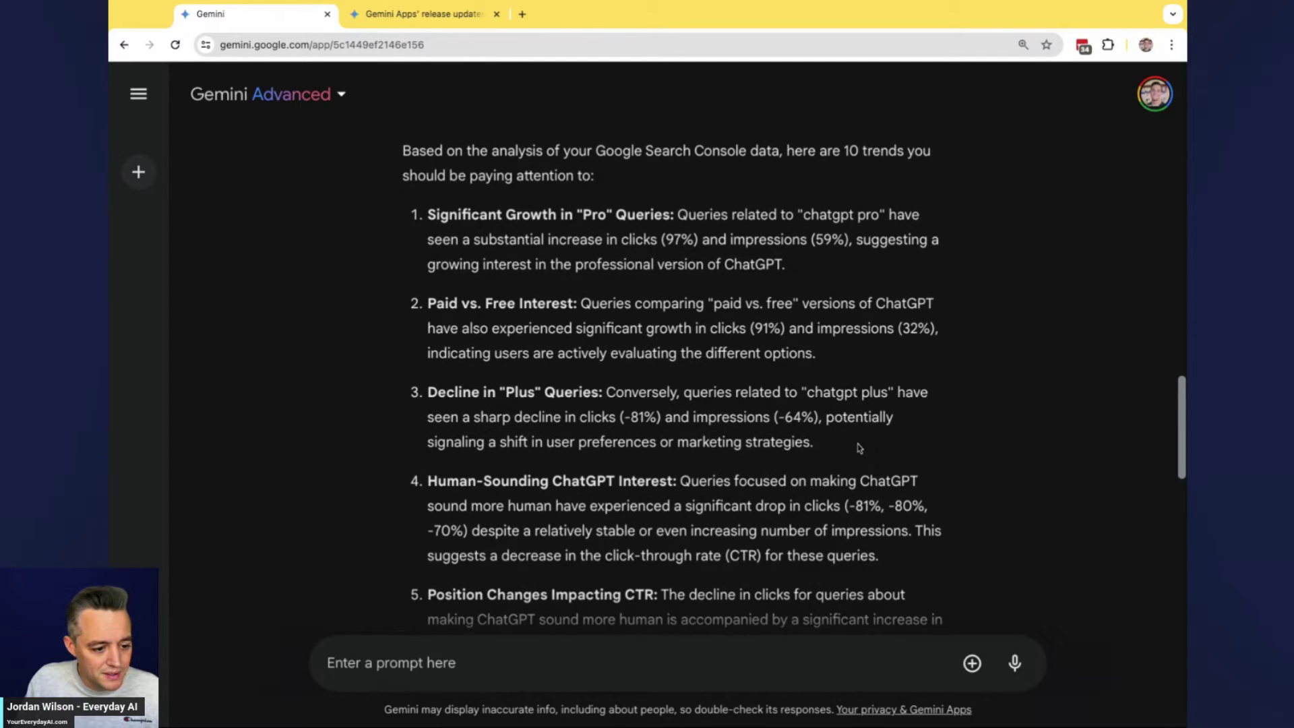
left_click_drag(857, 448, 427, 214)
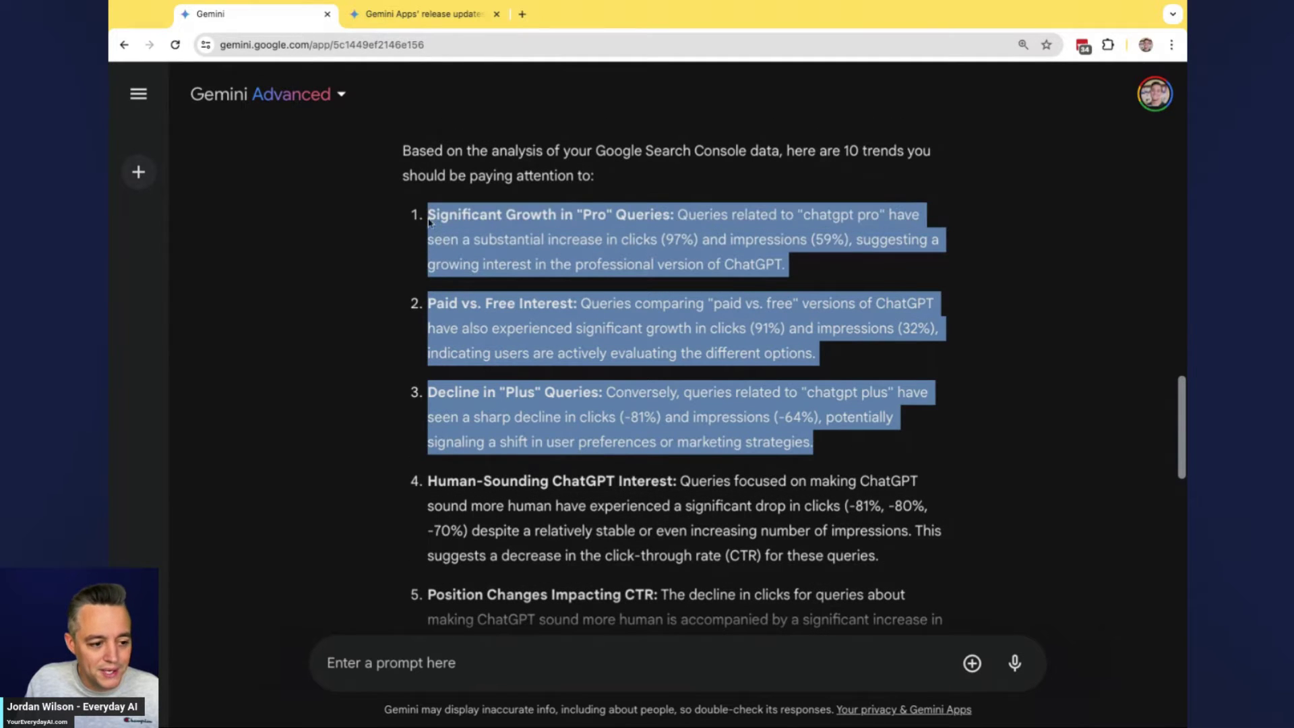
left_click(490, 217)
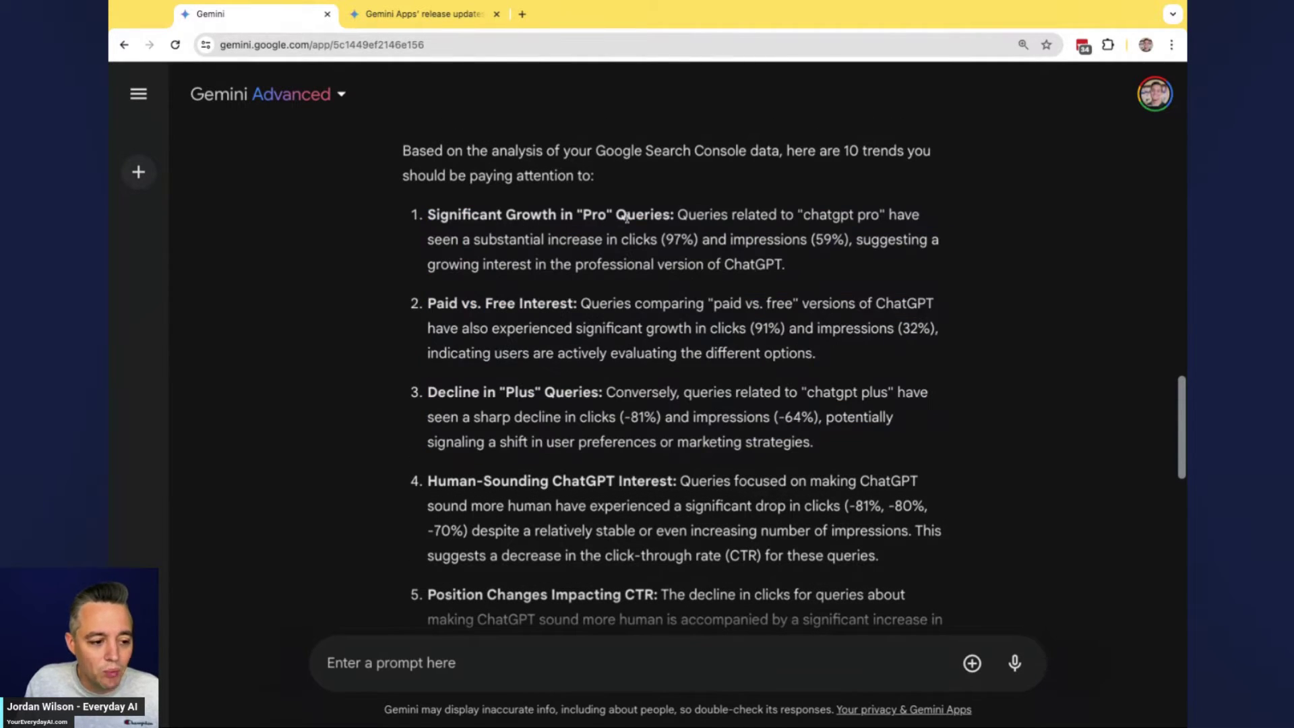
Step: Highlight the 'Pro' growth and 'Plus' decline trends, then read through to Need for Deeper Analysis
left_click_drag(673, 215, 427, 216)
left_click_drag(605, 395, 427, 393)
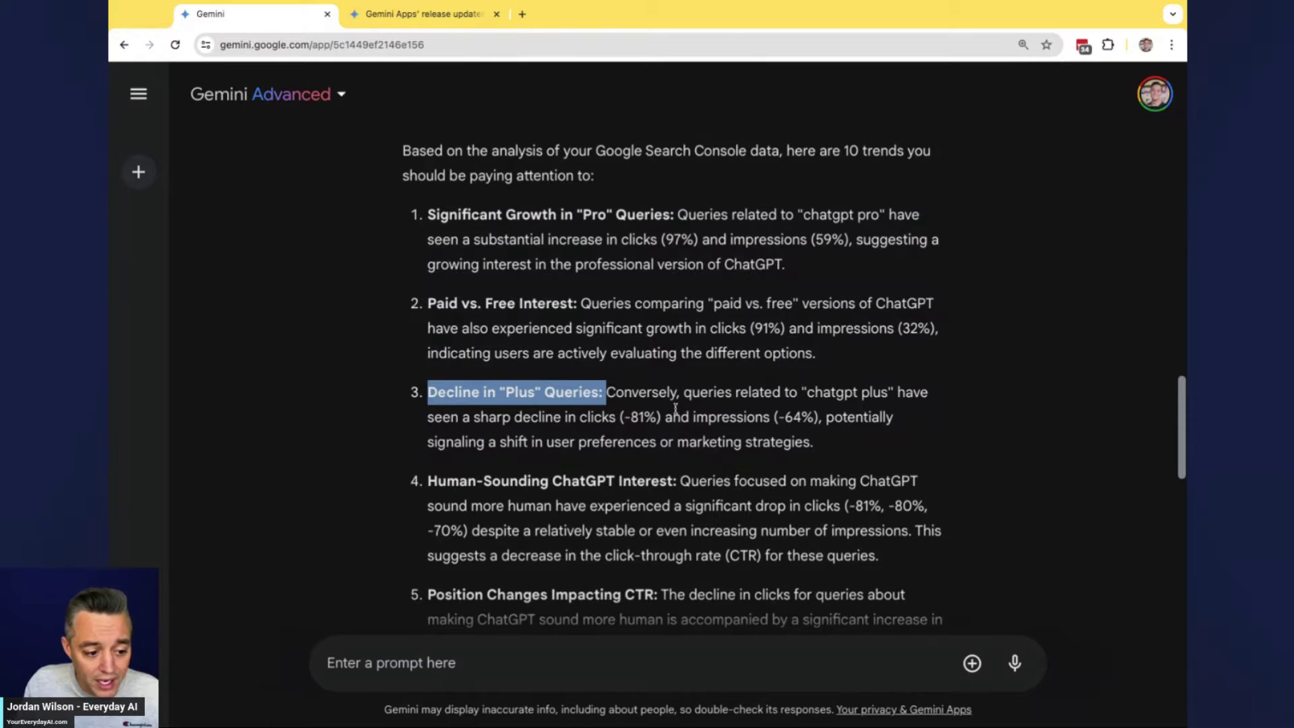
left_click_drag(606, 393, 663, 418)
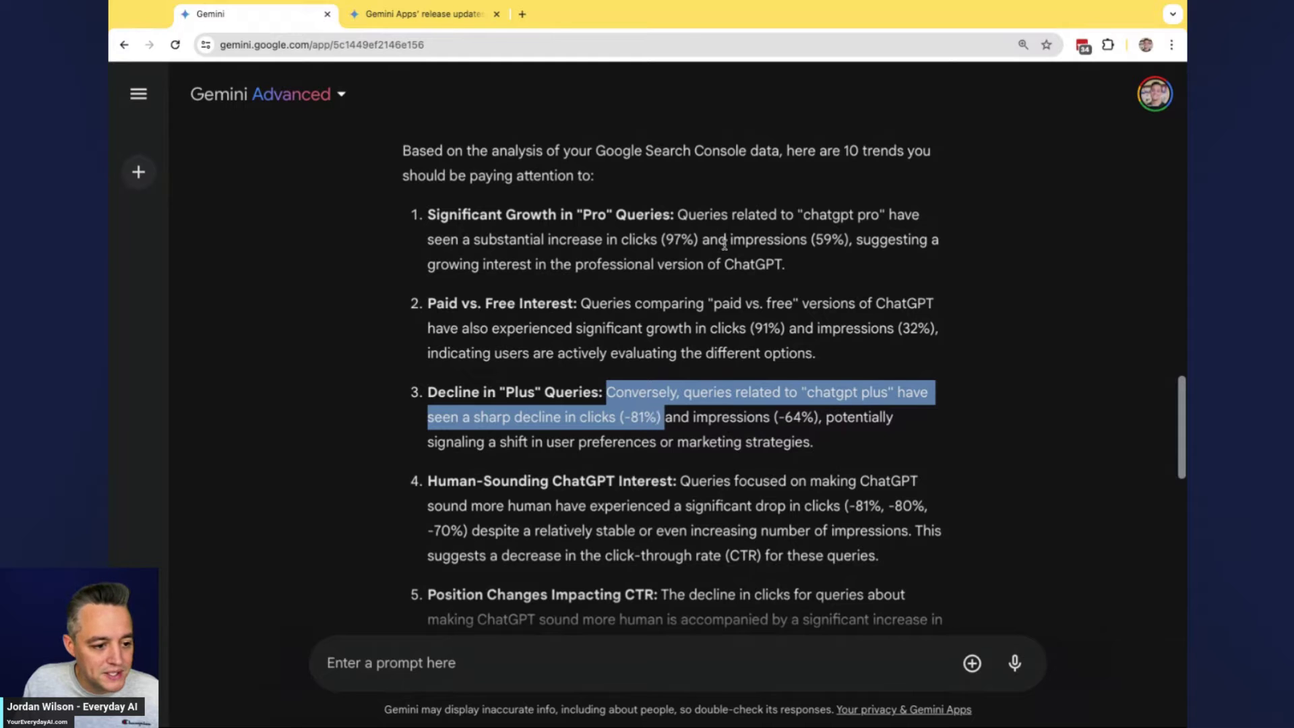
left_click_drag(884, 210, 803, 214)
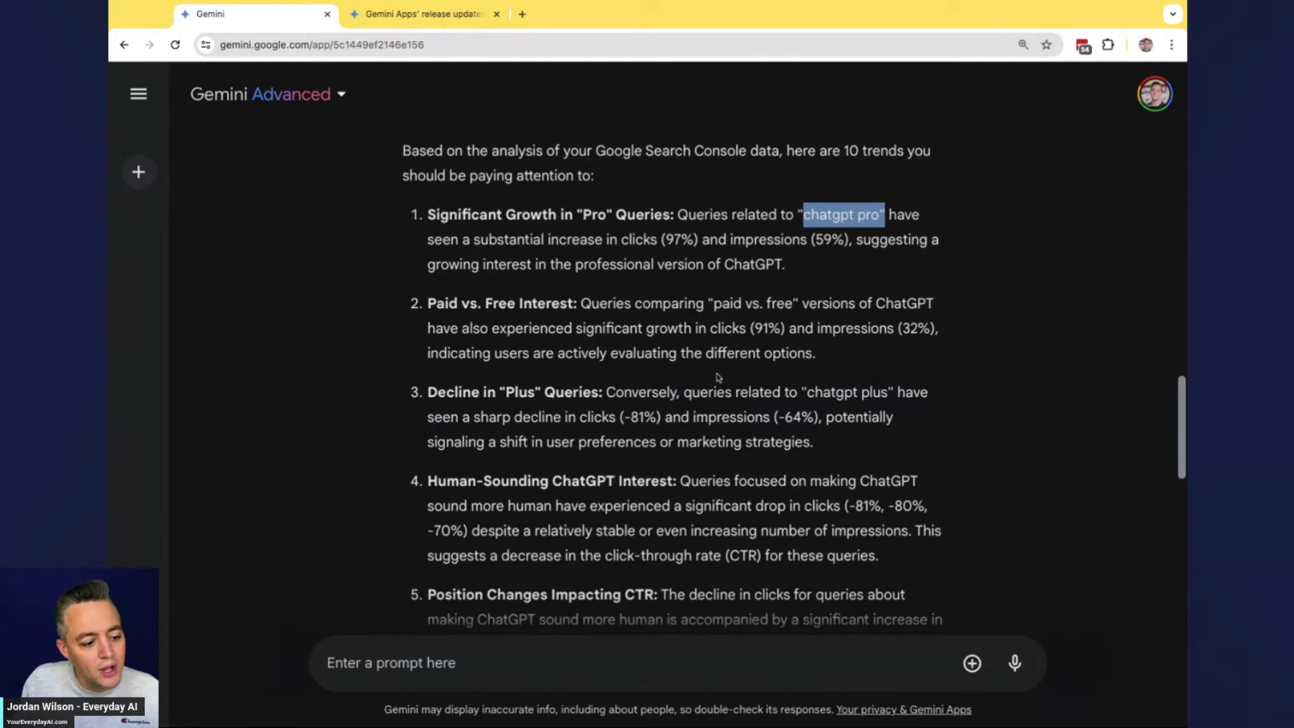
scroll(709, 399, "down", 1)
scroll(585, 430, "down", 1)
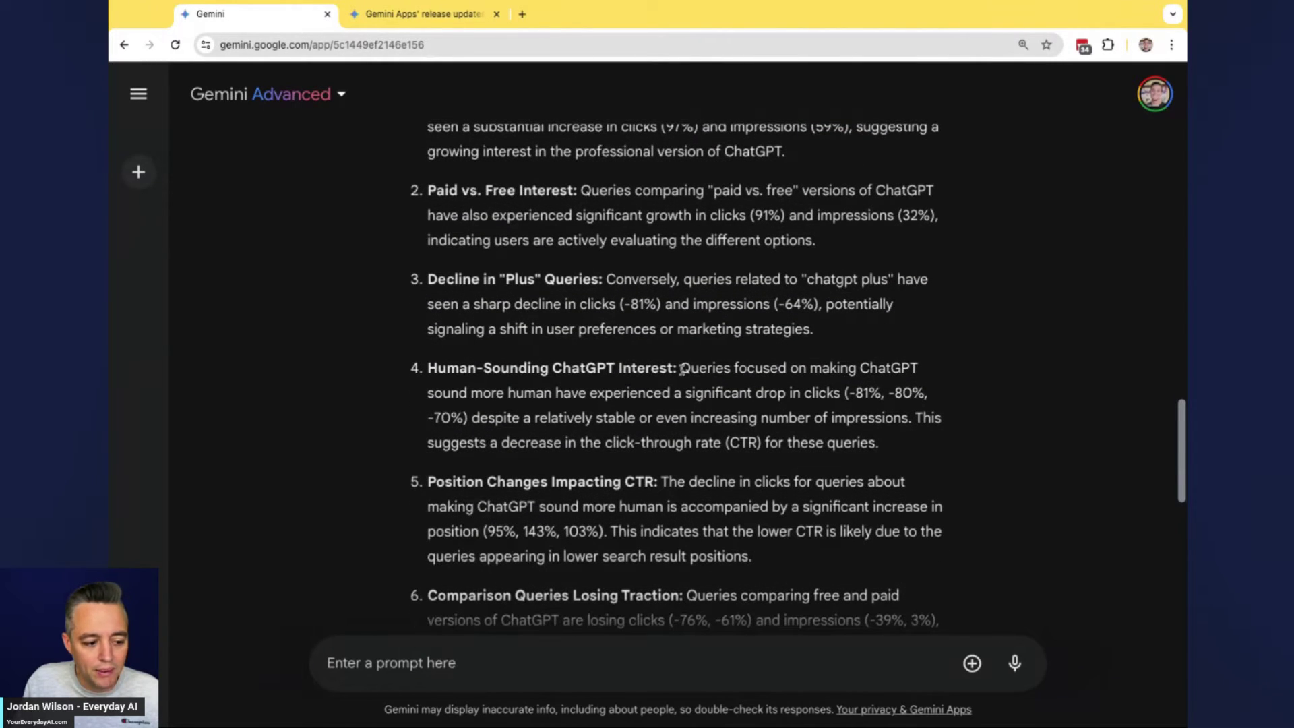
scroll(683, 369, "down", 5)
scroll(682, 370, "down", 3)
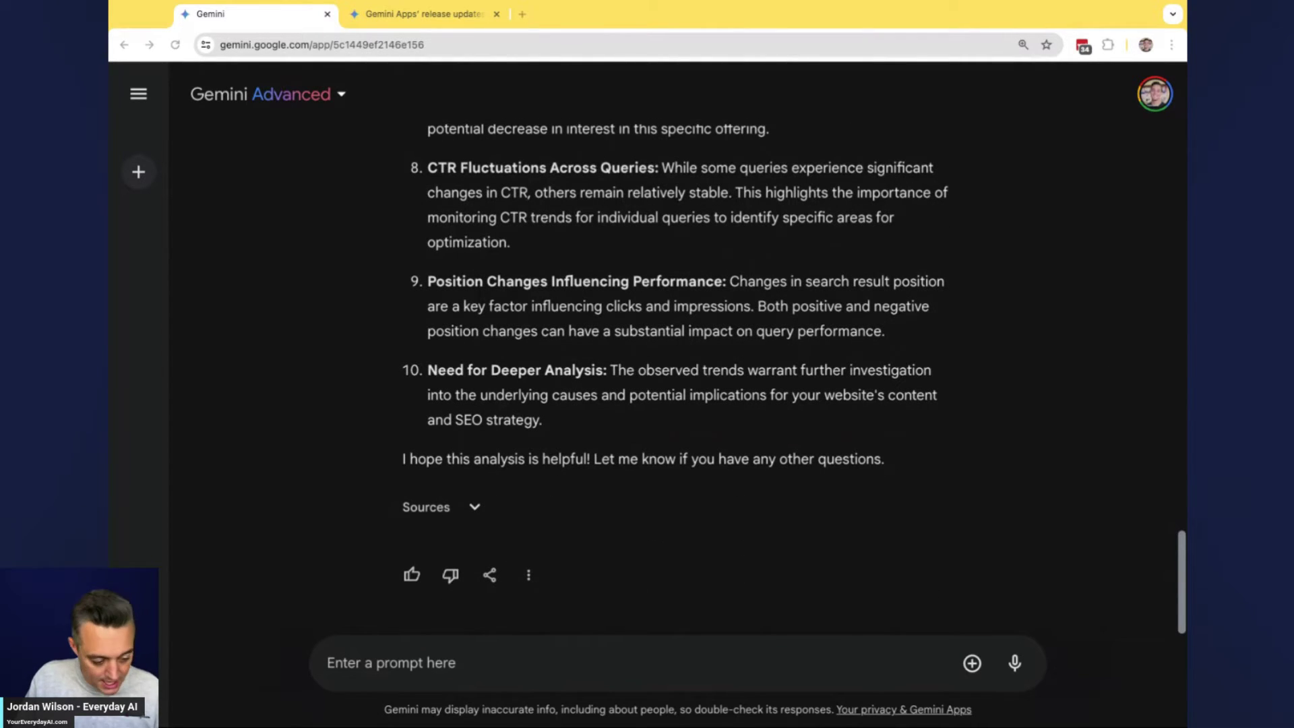
Step: Upload the pages XLSX and send the pasted follow-up prompt asking for 10 trends
left_click(980, 664)
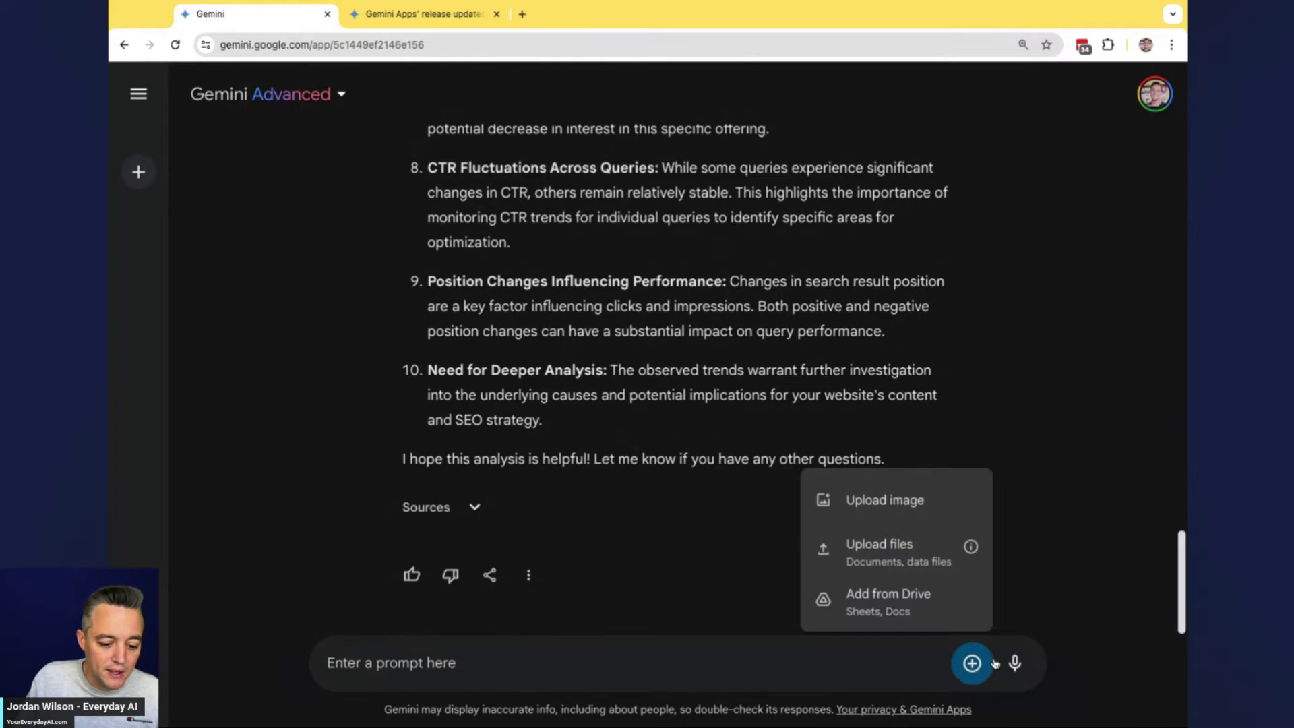
left_click(906, 562)
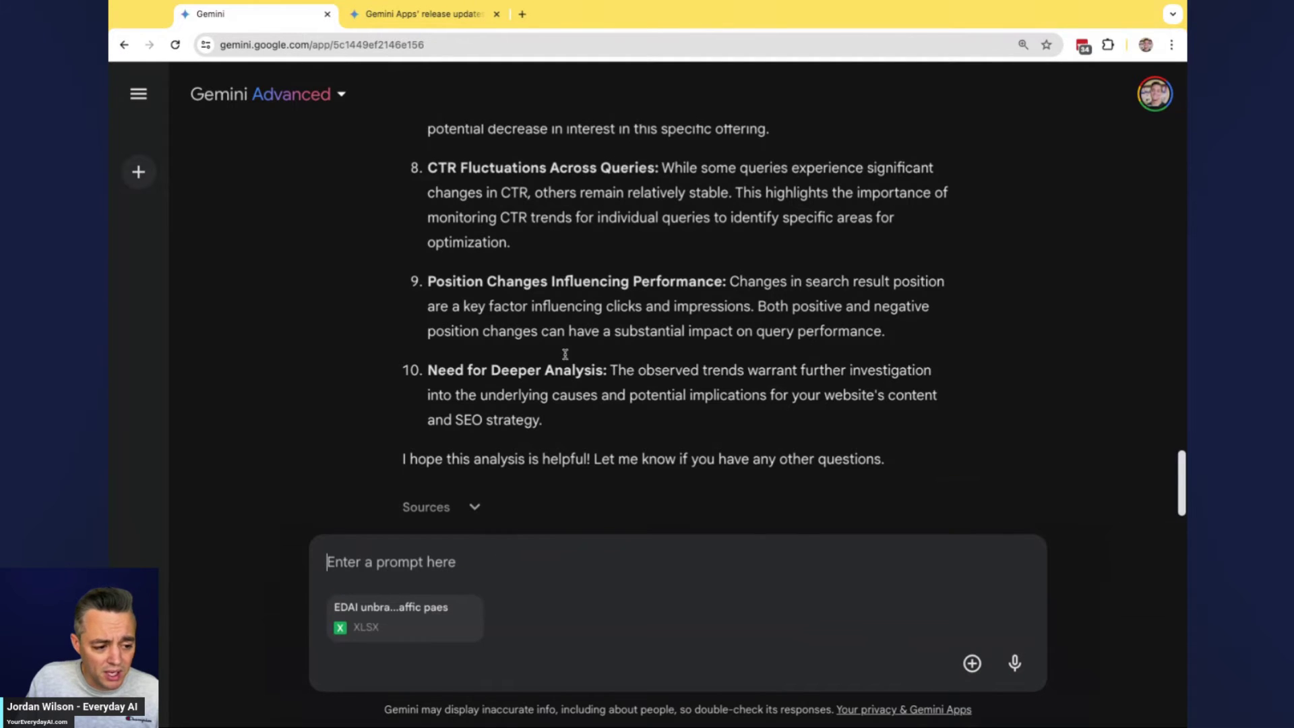
scroll(575, 352, "up", 15)
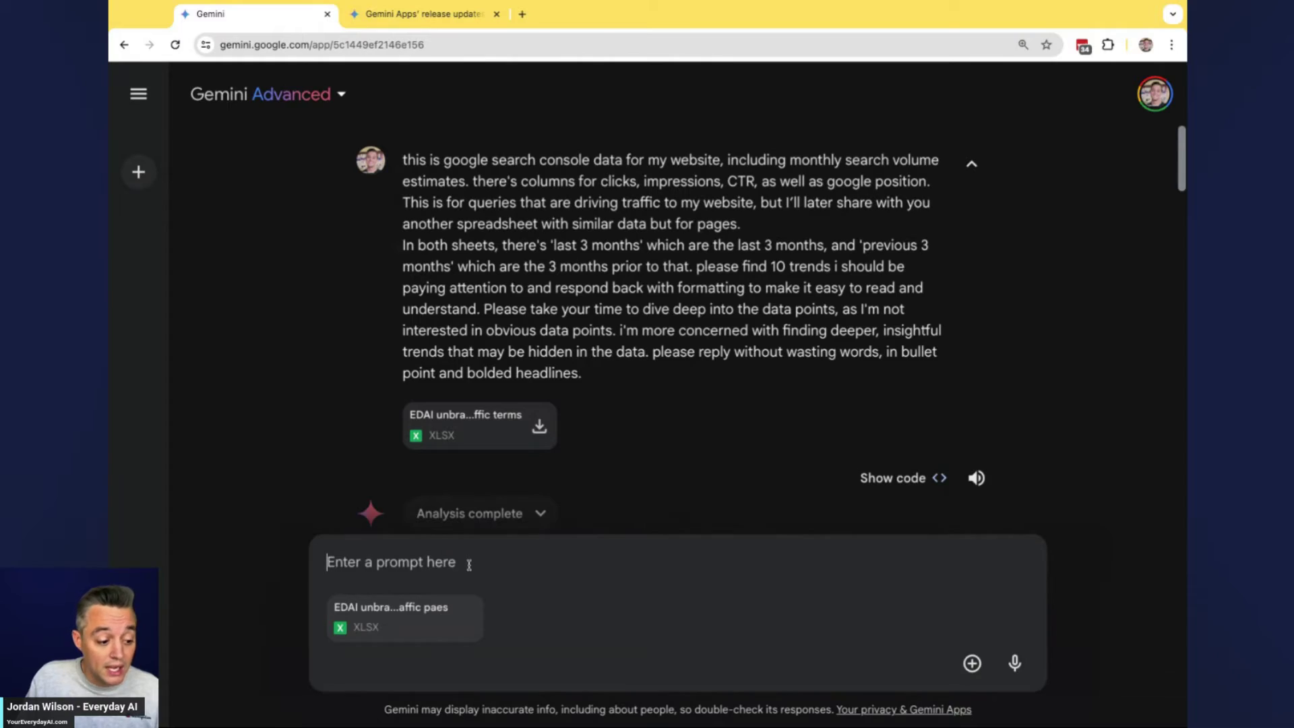
key("ctrl+v")
key("Return")
Step: Expand the sent prompt and highlight the last-3-months explanation and the 10-trends request
scroll(643, 474, "up", 5)
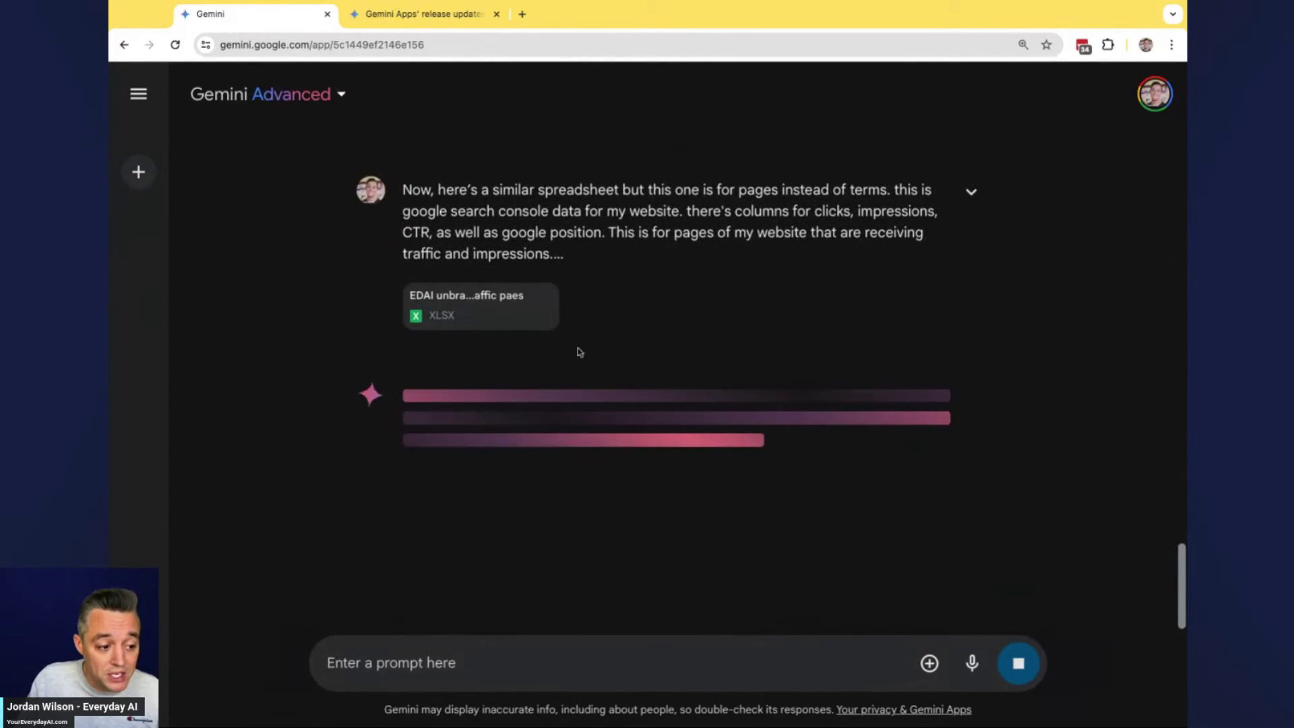
left_click(971, 192)
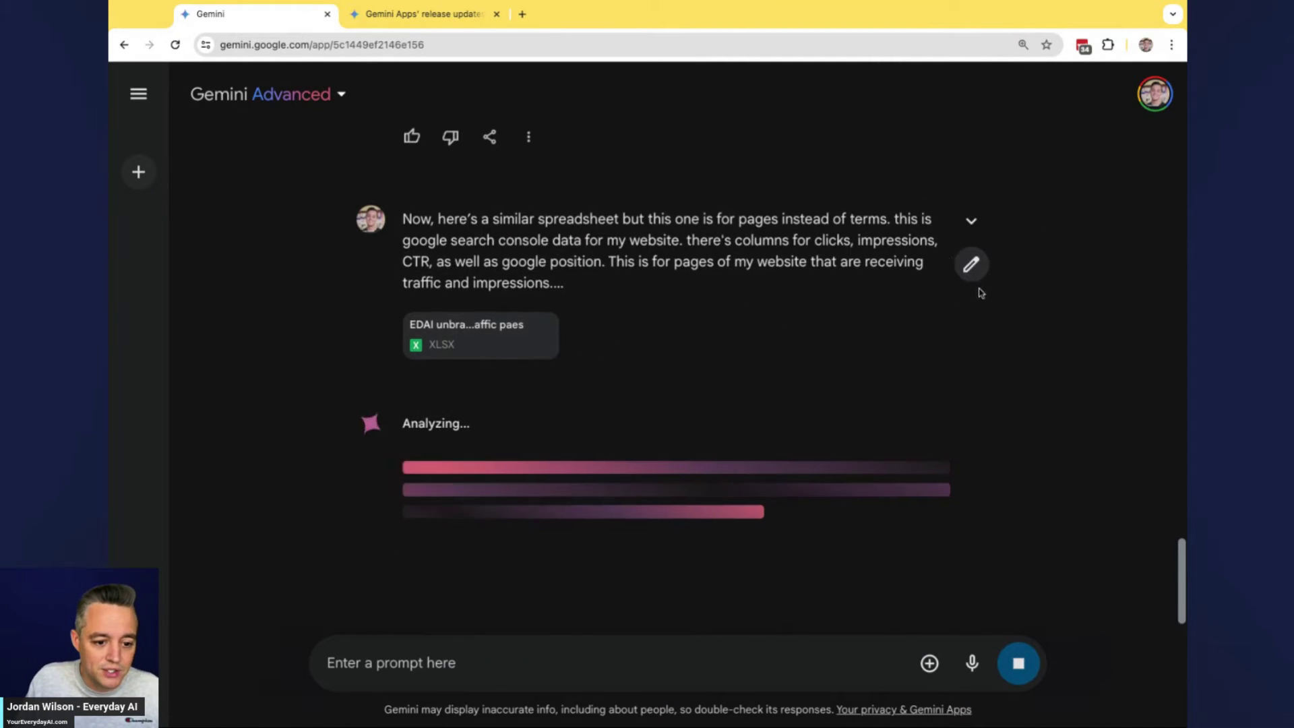
left_click(971, 219)
left_click_drag(618, 301, 780, 346)
left_click_drag(600, 325, 722, 368)
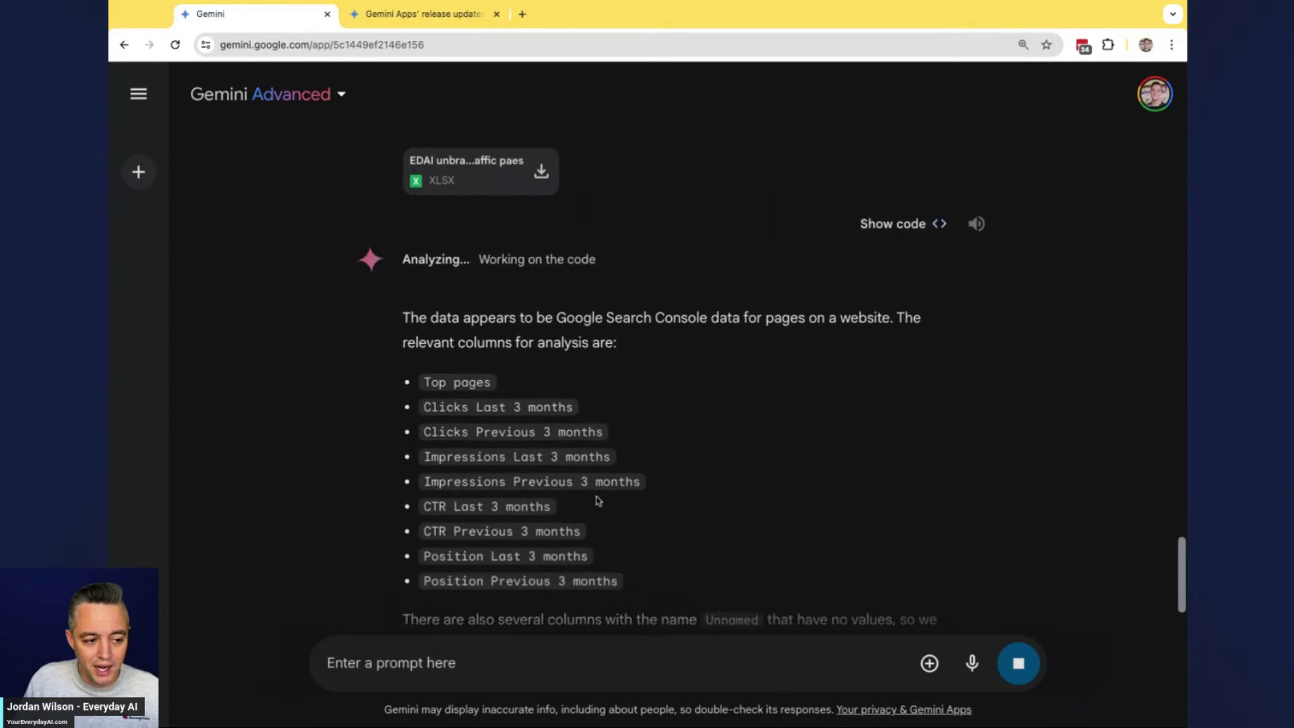
Step: Read through the seven page trends, from New Page Success to Need for Further Analysis
scroll(597, 499, "up", 1)
scroll(598, 500, "down", 3)
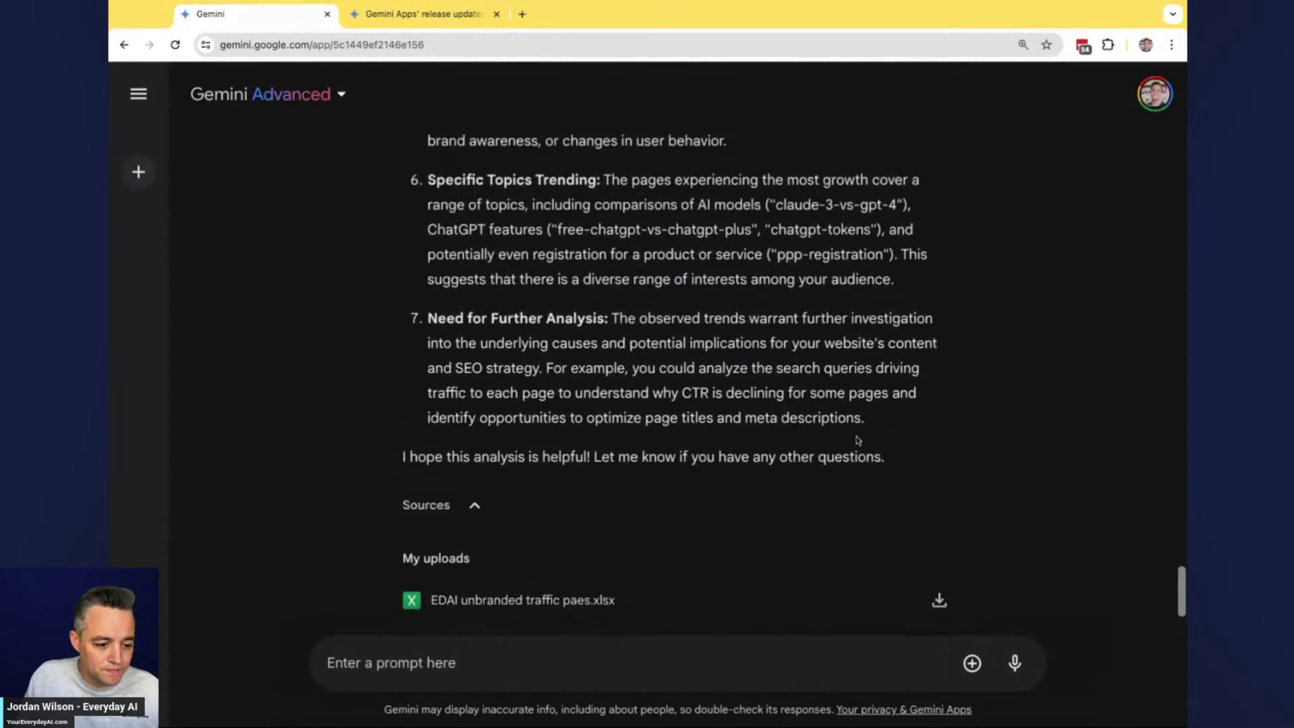
scroll(857, 440, "up", 1)
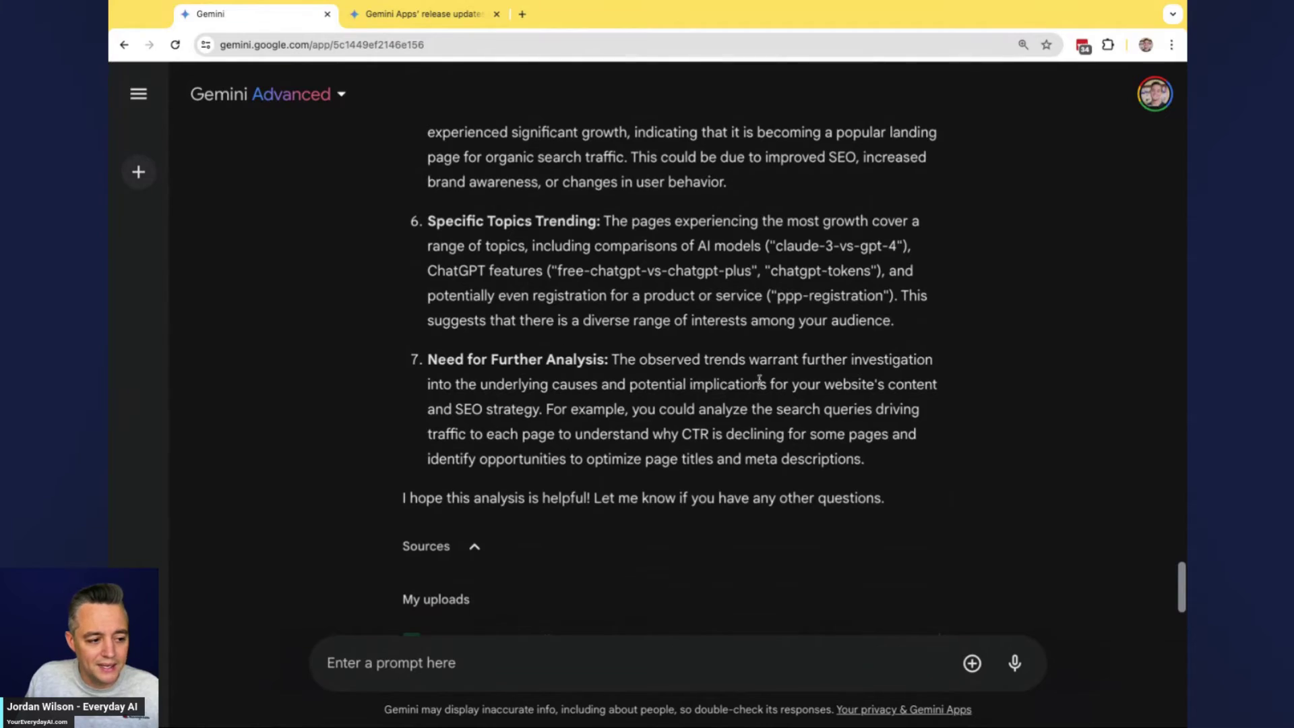
scroll(760, 378, "up", 5)
scroll(879, 515, "up", 10)
scroll(875, 516, "up", 3)
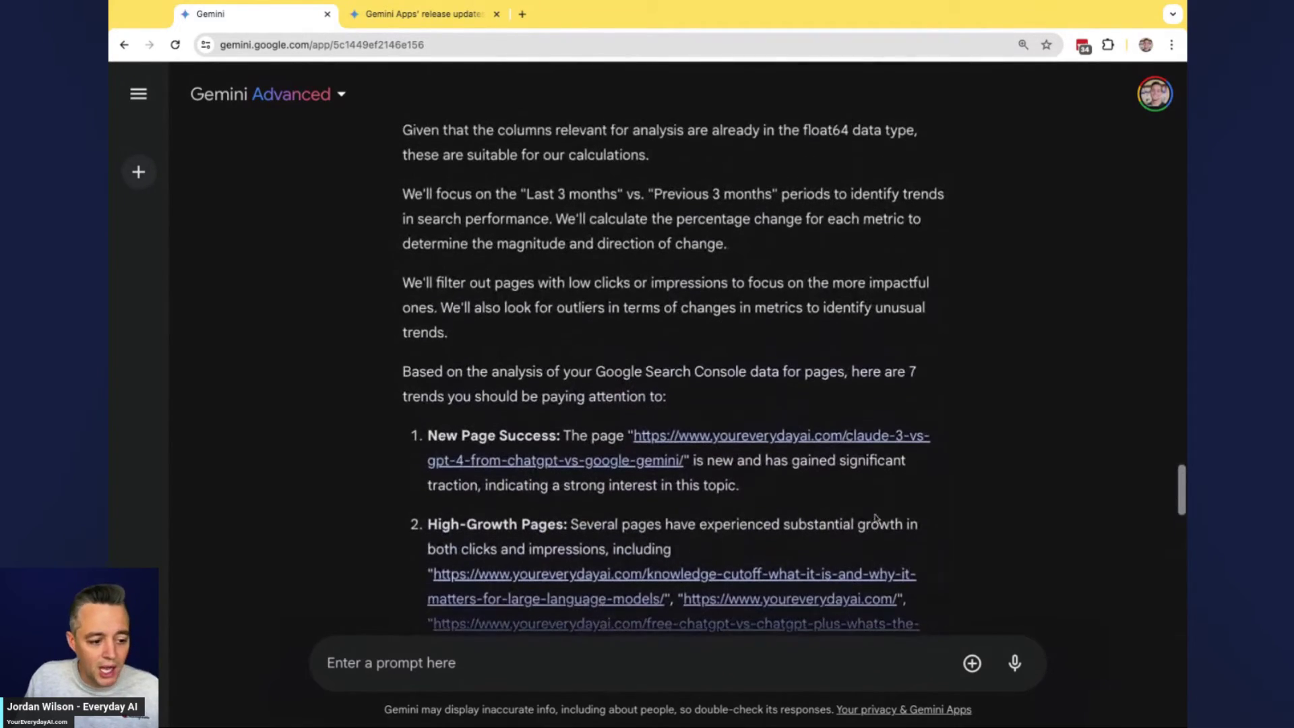
scroll(633, 388, "up", 2)
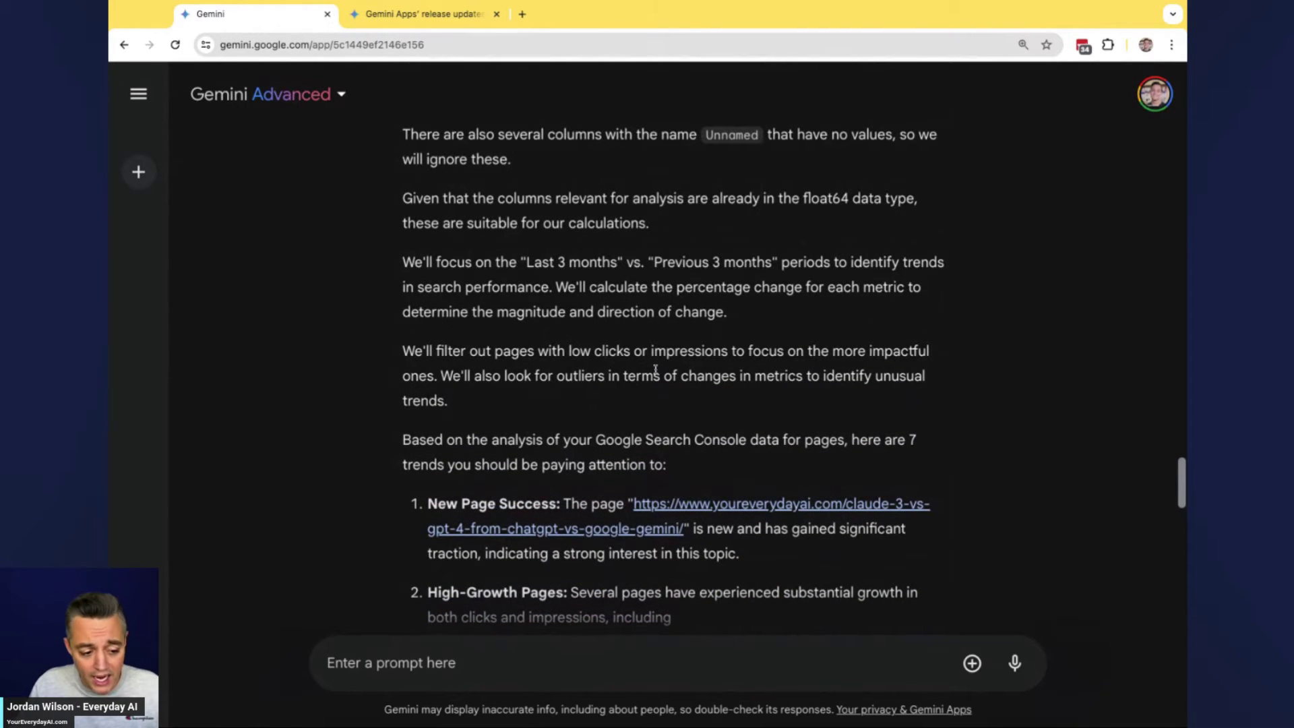
scroll(627, 389, "down", 2)
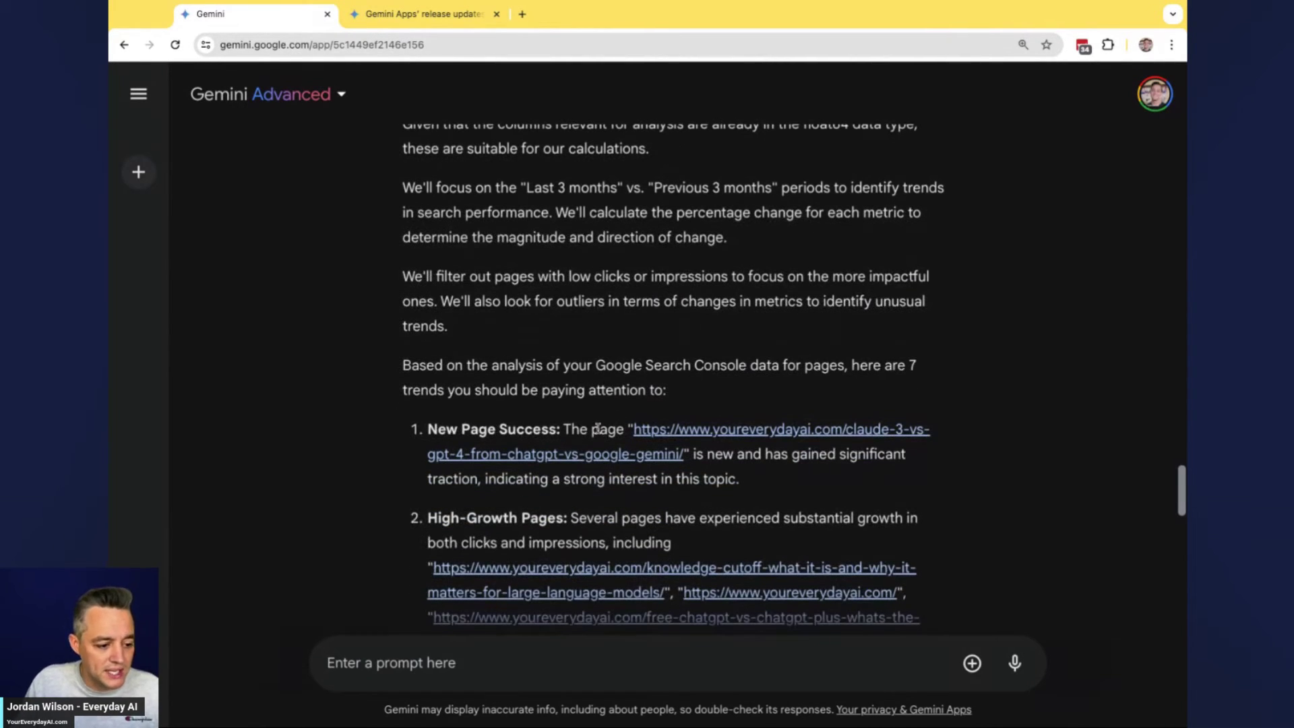
left_click_drag(573, 428, 740, 481)
left_click(734, 481)
scroll(721, 458, "down", 4)
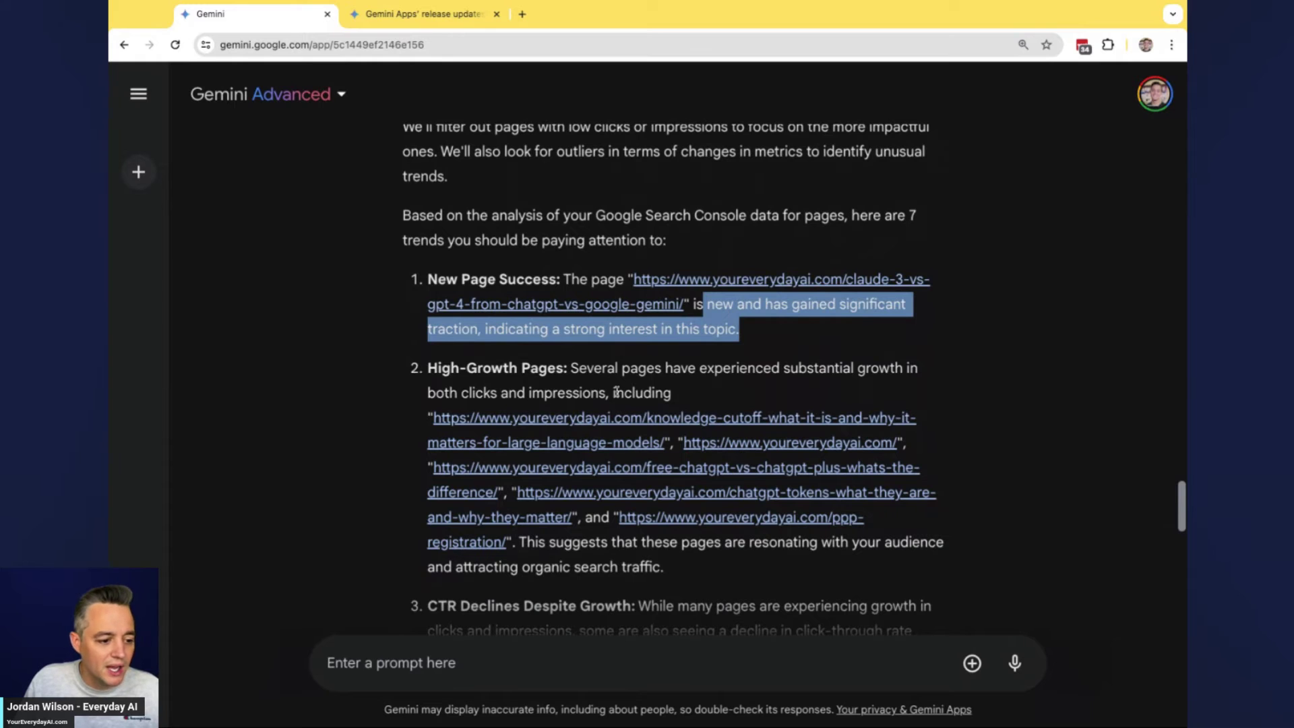
left_click_drag(568, 369, 664, 393)
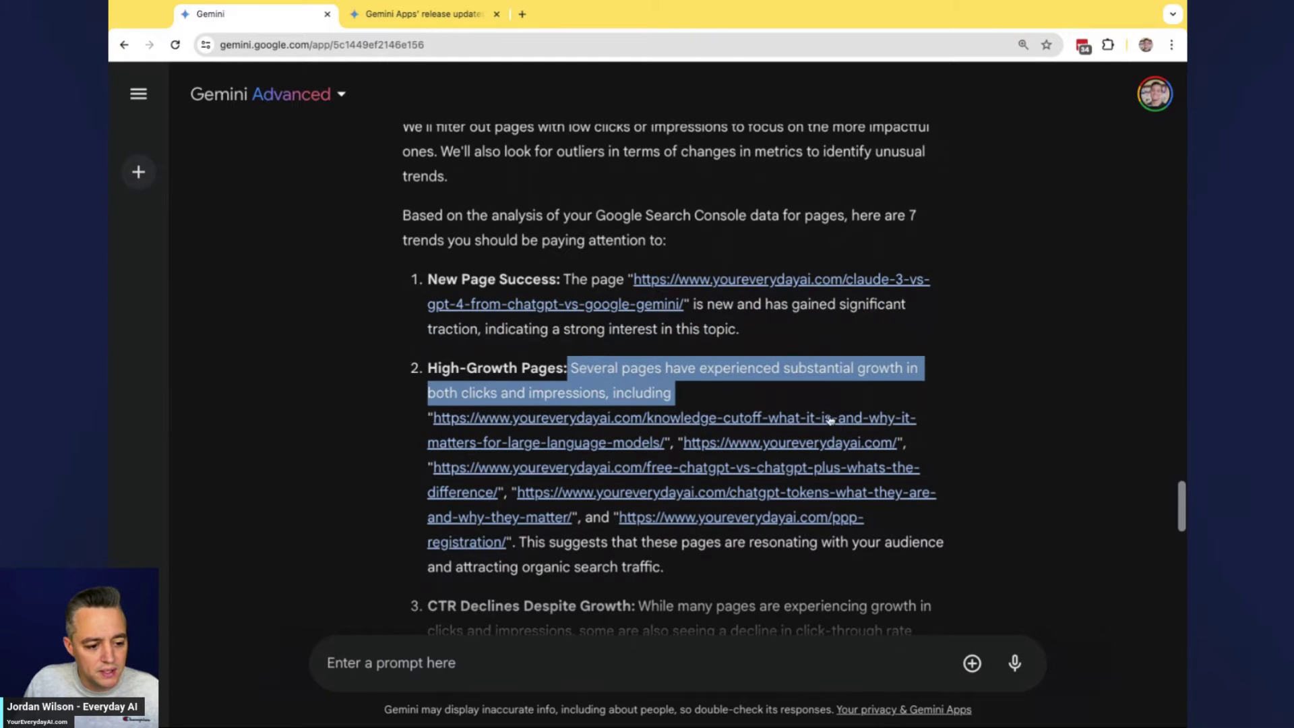
scroll(760, 450, "down", 7)
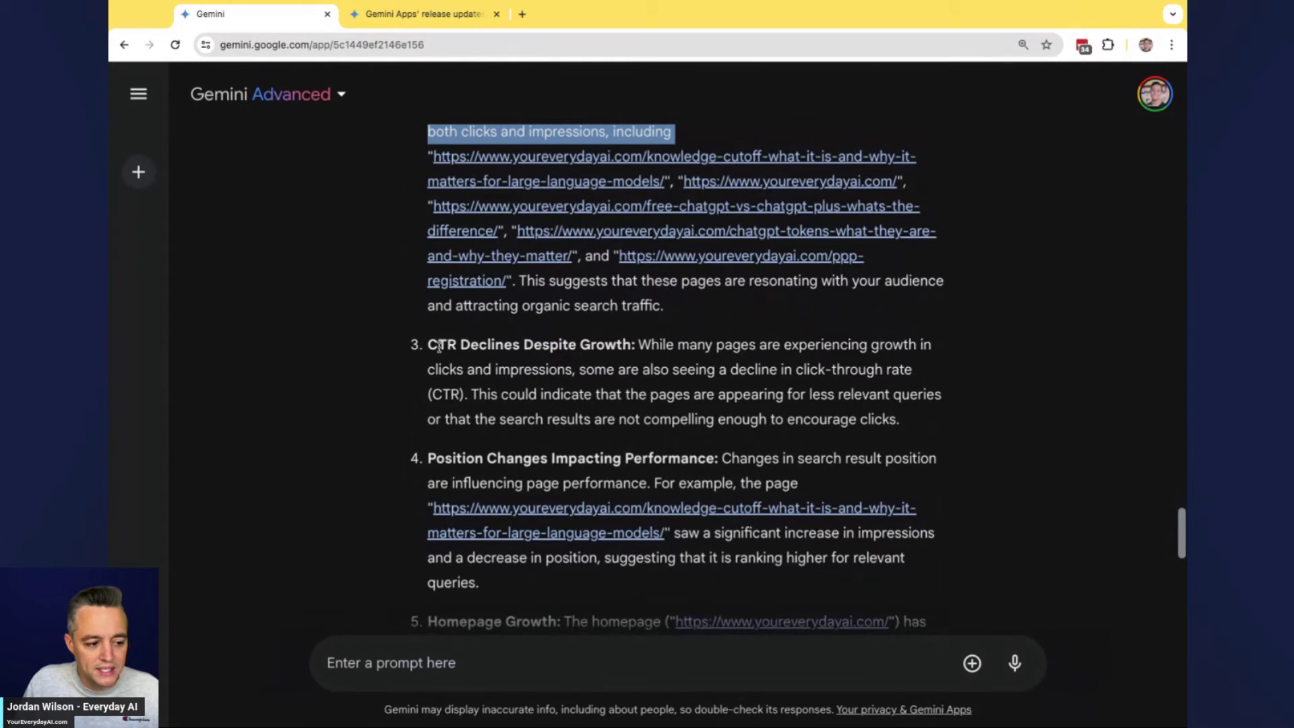
left_click_drag(438, 346, 900, 419)
left_click(740, 413)
left_click_drag(650, 344, 899, 419)
left_click(678, 384)
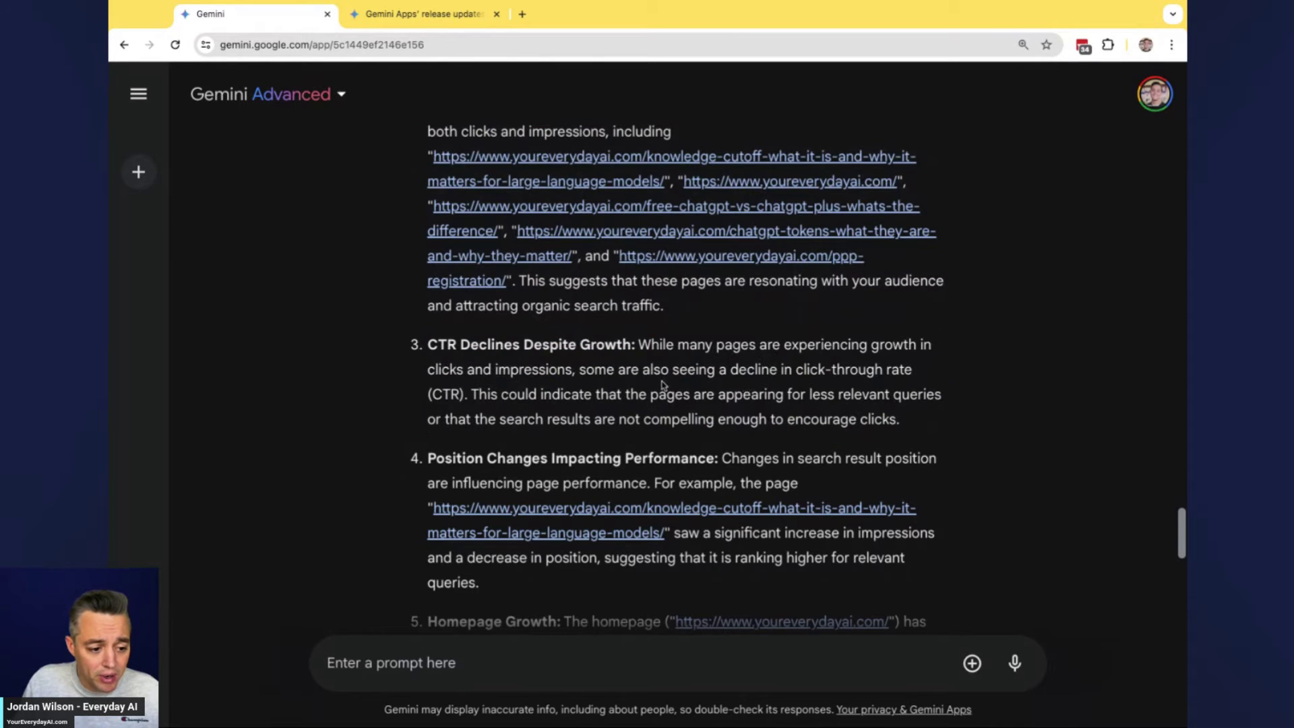
scroll(806, 389, "down", 10)
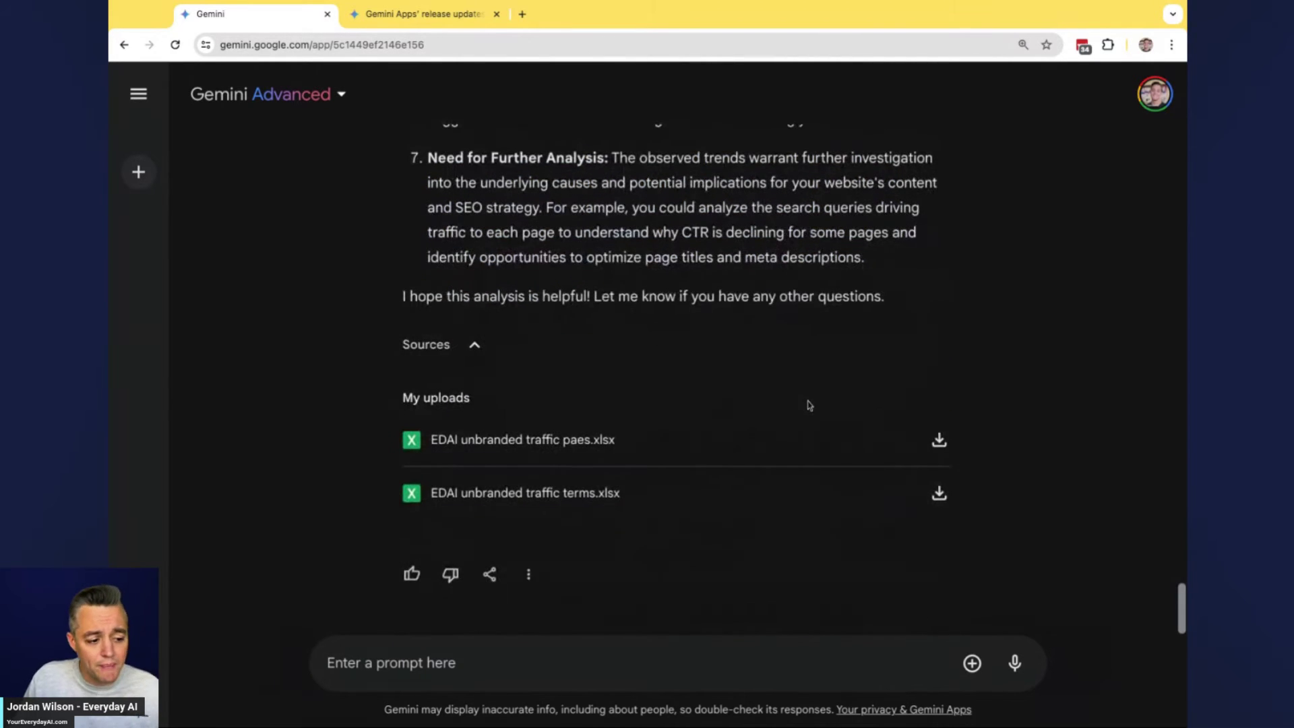
scroll(807, 402, "up", 2)
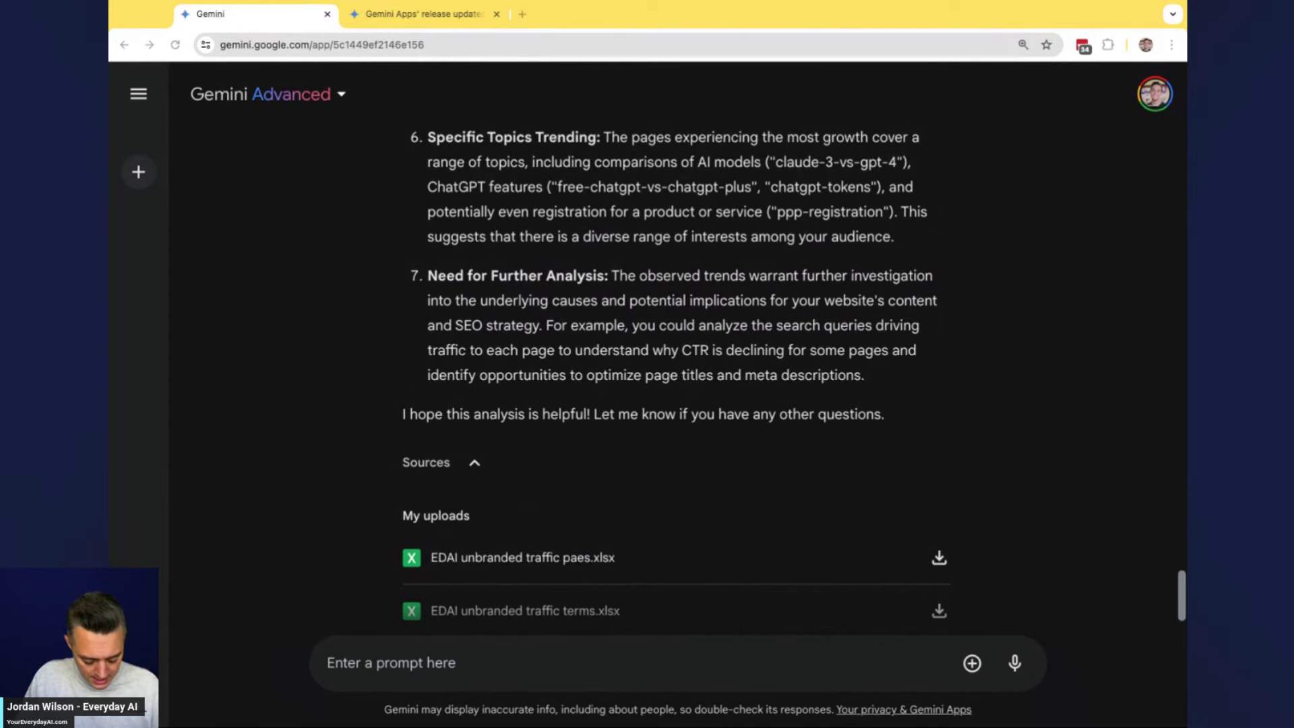
scroll(620, 604, "down", 2)
Step: Paste and send the prompt asking Gemini to connect term and page trends across both spreadsheets
left_click(436, 674)
key("ctrl+v")
key("Return")
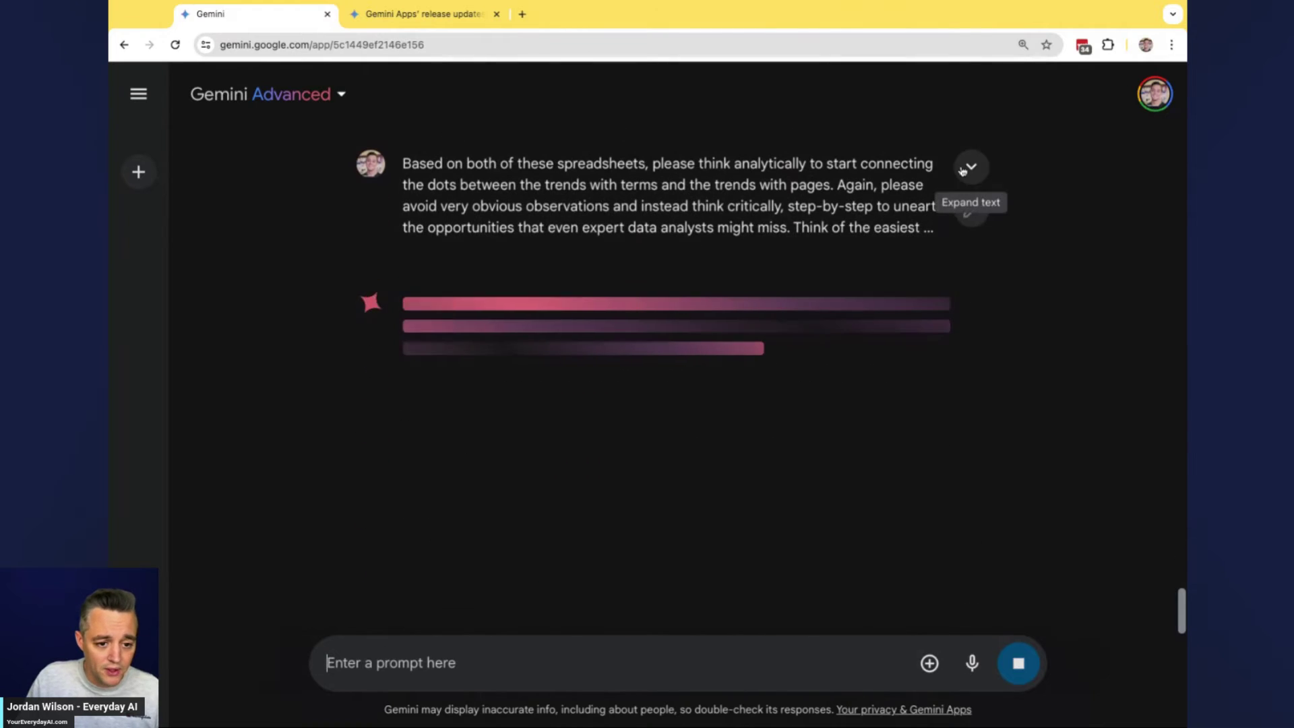
Step: Expand the sent prompt to review its requests to connect terms and pages and avoid obvious observations
left_click(970, 166)
left_click_drag(434, 169, 693, 232)
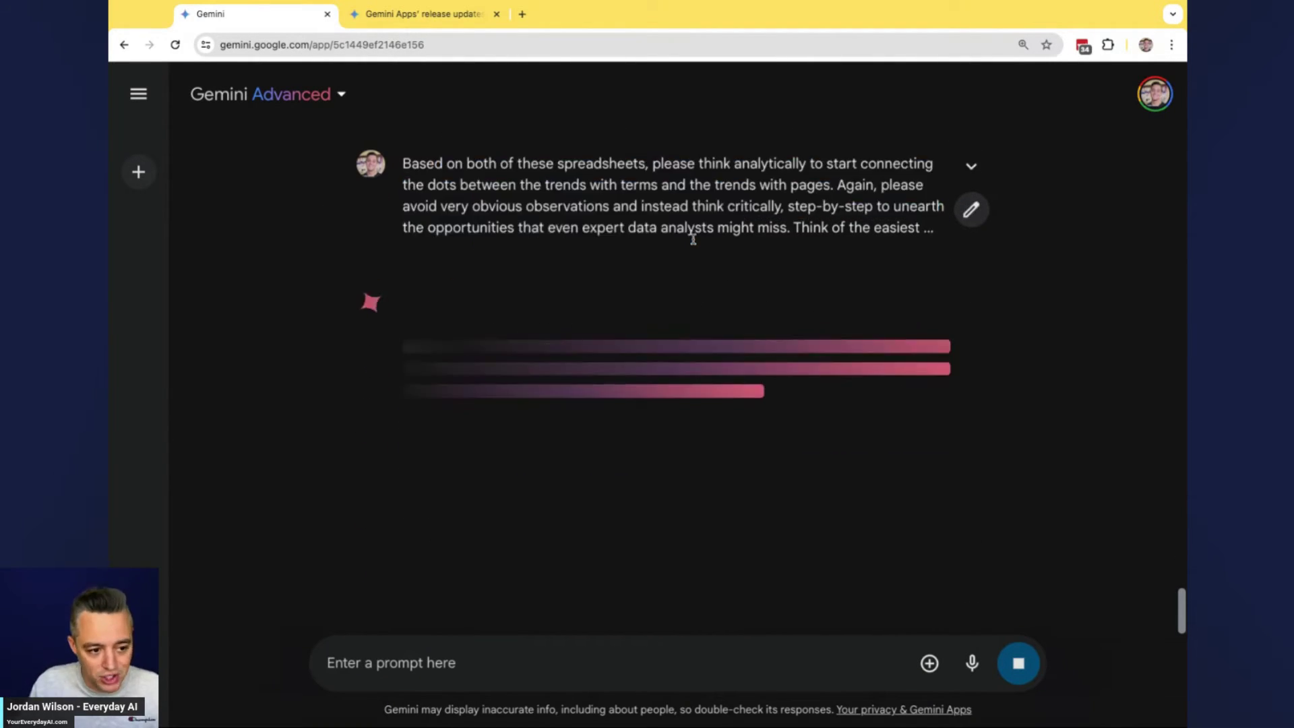
left_click(971, 174)
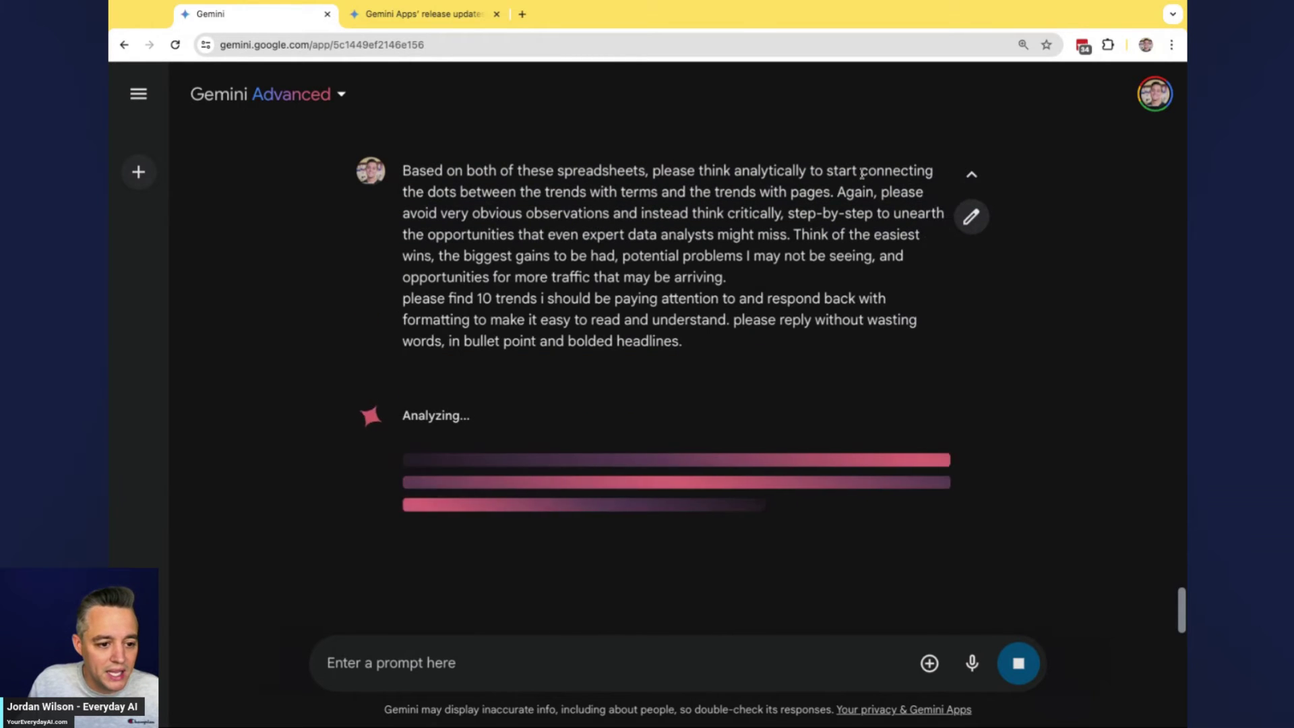
left_click_drag(816, 170, 854, 256)
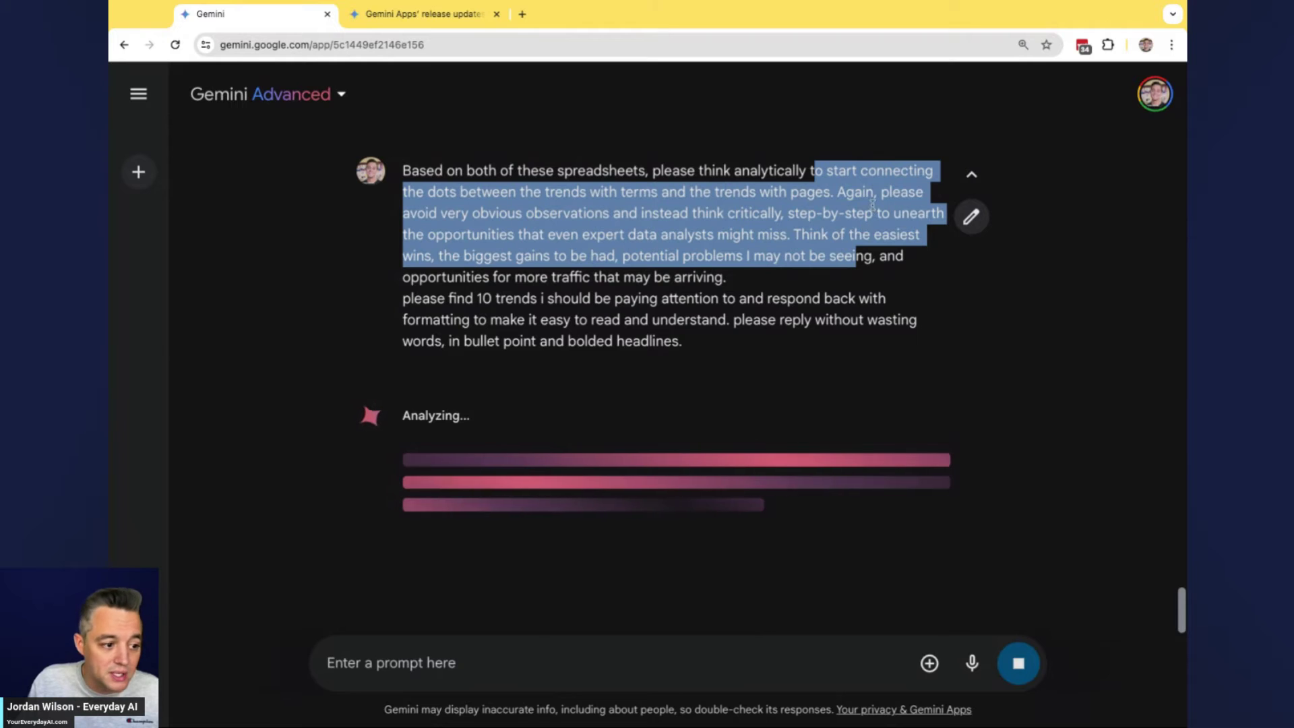
left_click(894, 193)
left_click_drag(835, 192, 736, 256)
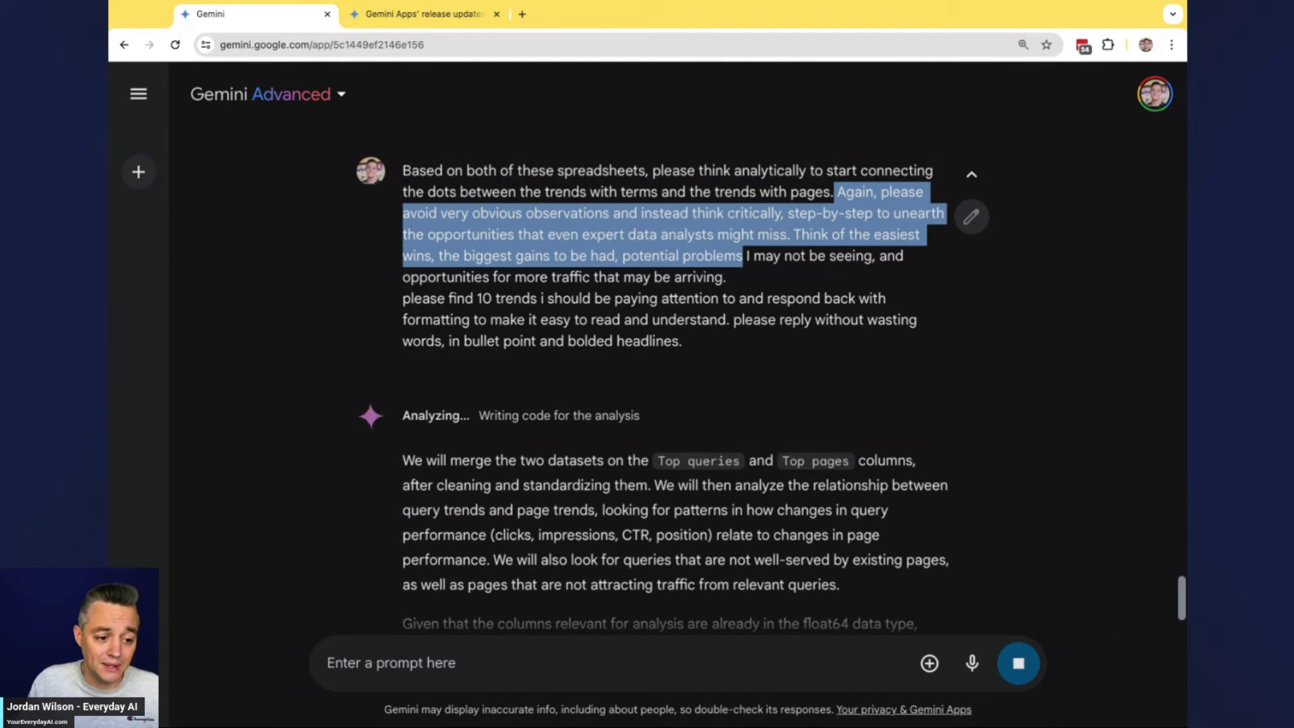
scroll(667, 395, "down", 1)
scroll(650, 431, "up", 1)
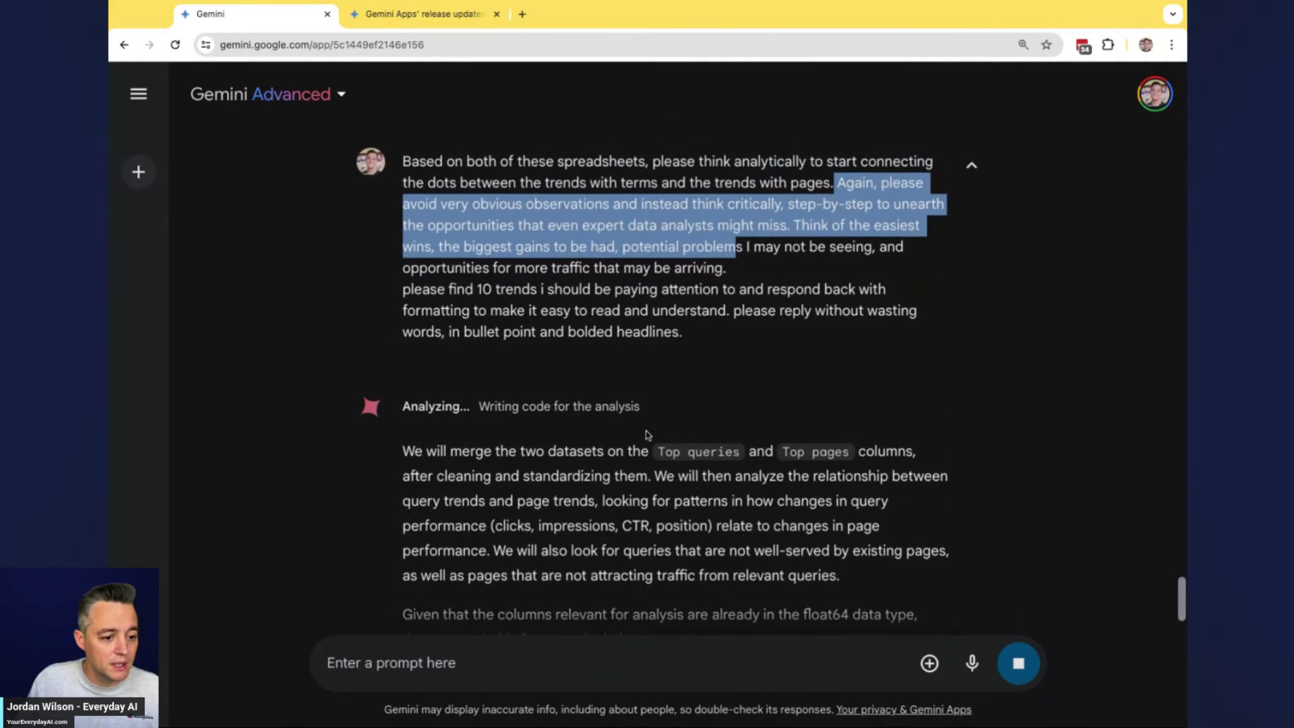
left_click(429, 288)
left_click_drag(428, 288, 632, 310)
Step: Read Gemini's 10-trend reply, including its plan to merge both datasets
scroll(632, 310, "up", 3)
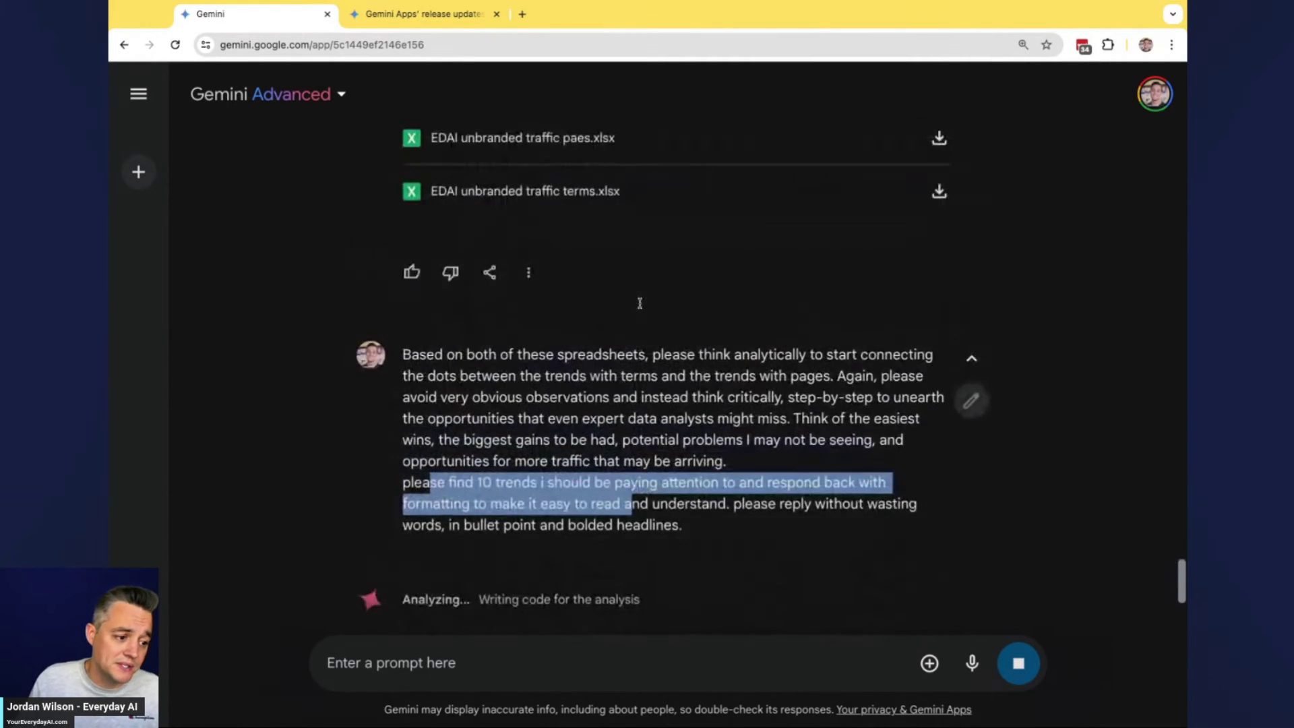
scroll(637, 311, "down", 15)
scroll(637, 307, "up", 15)
scroll(636, 306, "down", 16)
scroll(642, 316, "down", 15)
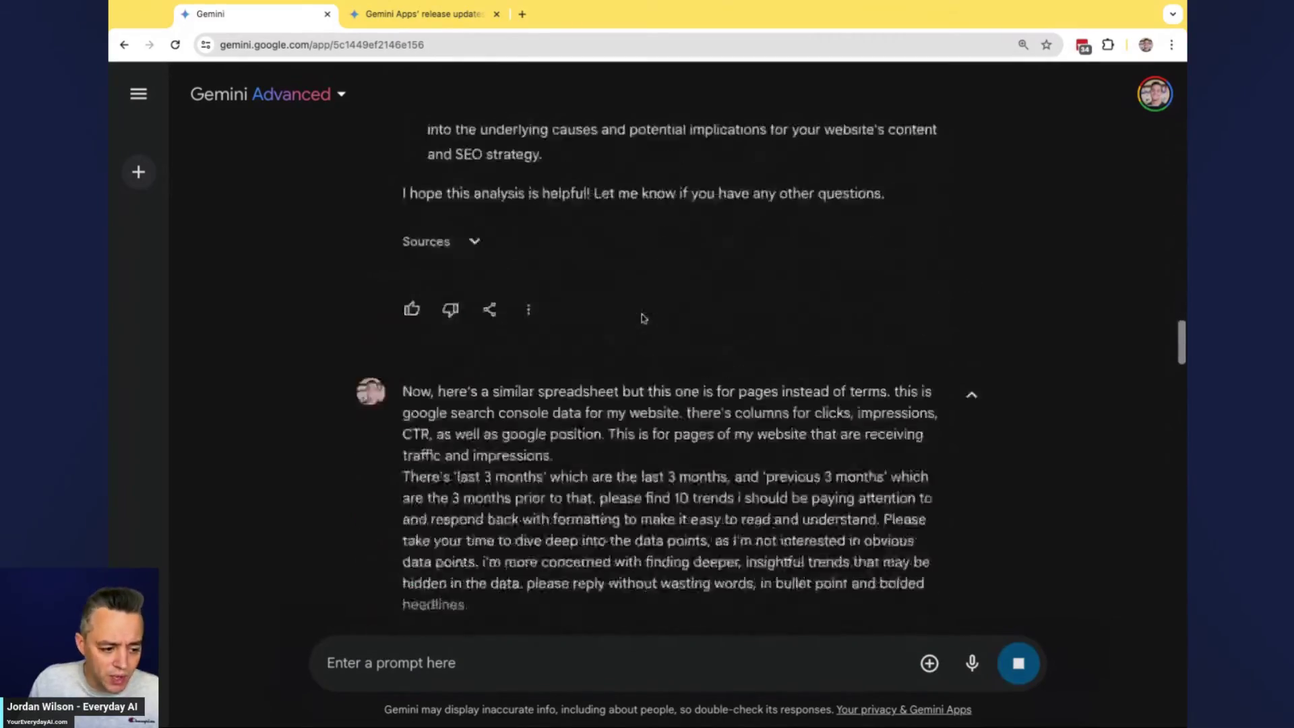
scroll(642, 314, "down", 12)
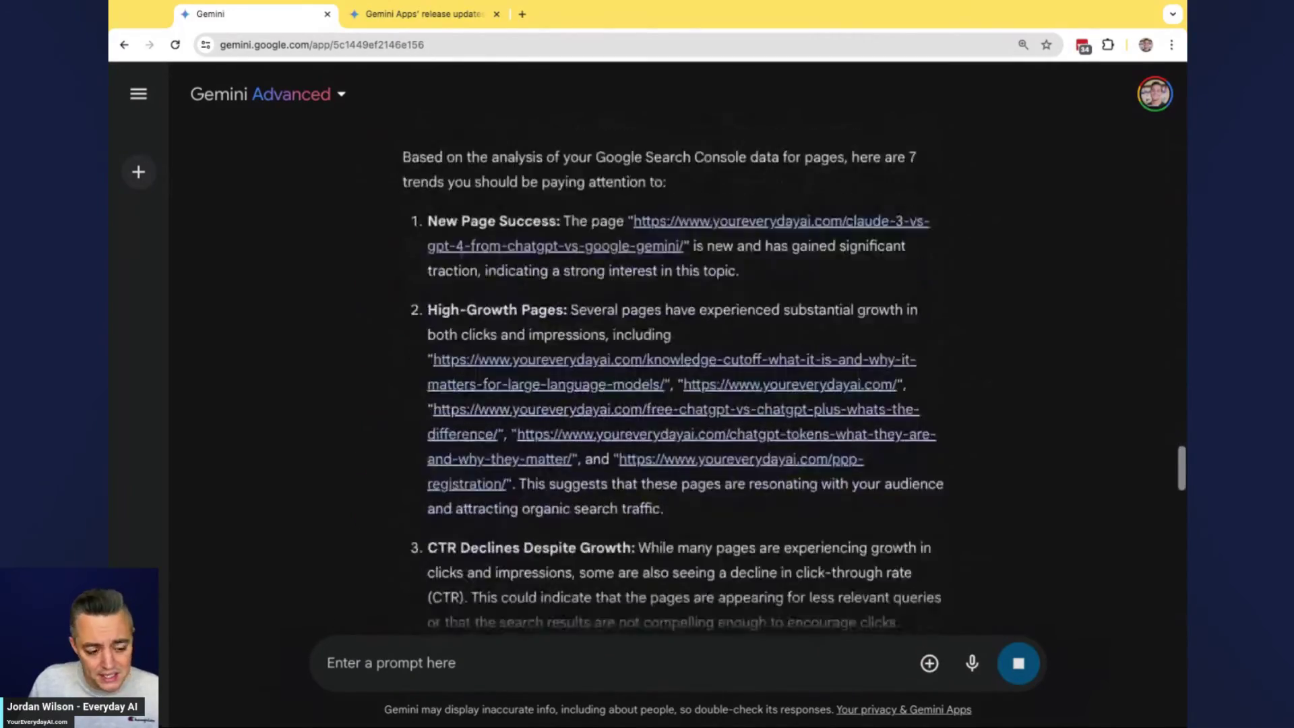
scroll(673, 377, "down", 15)
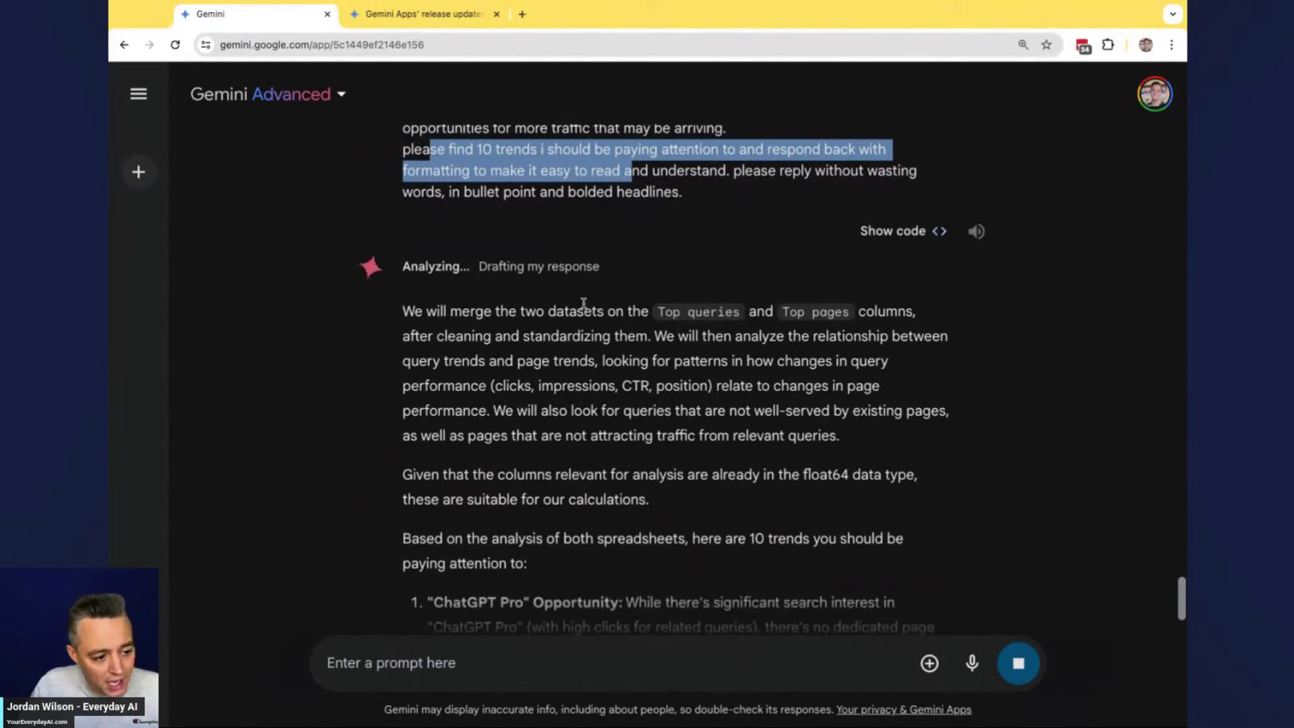
left_click_drag(463, 312, 731, 360)
left_click(537, 345)
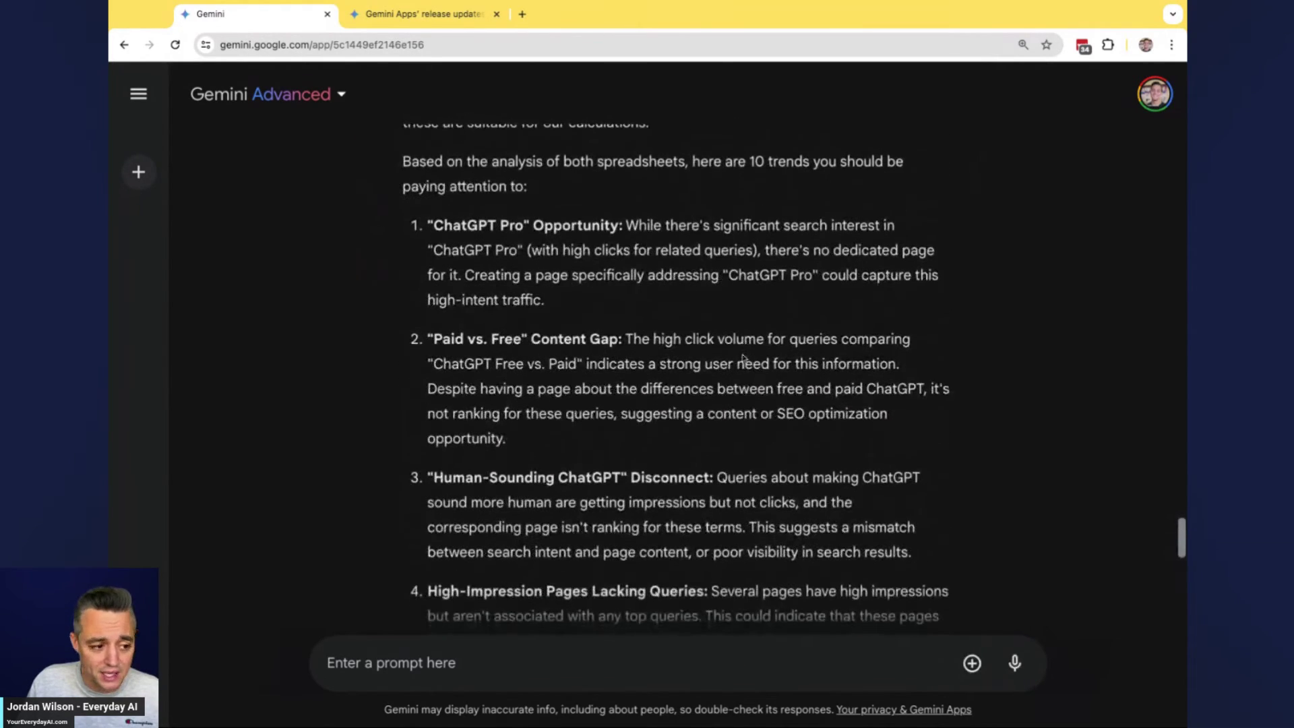
triple_click(403, 273)
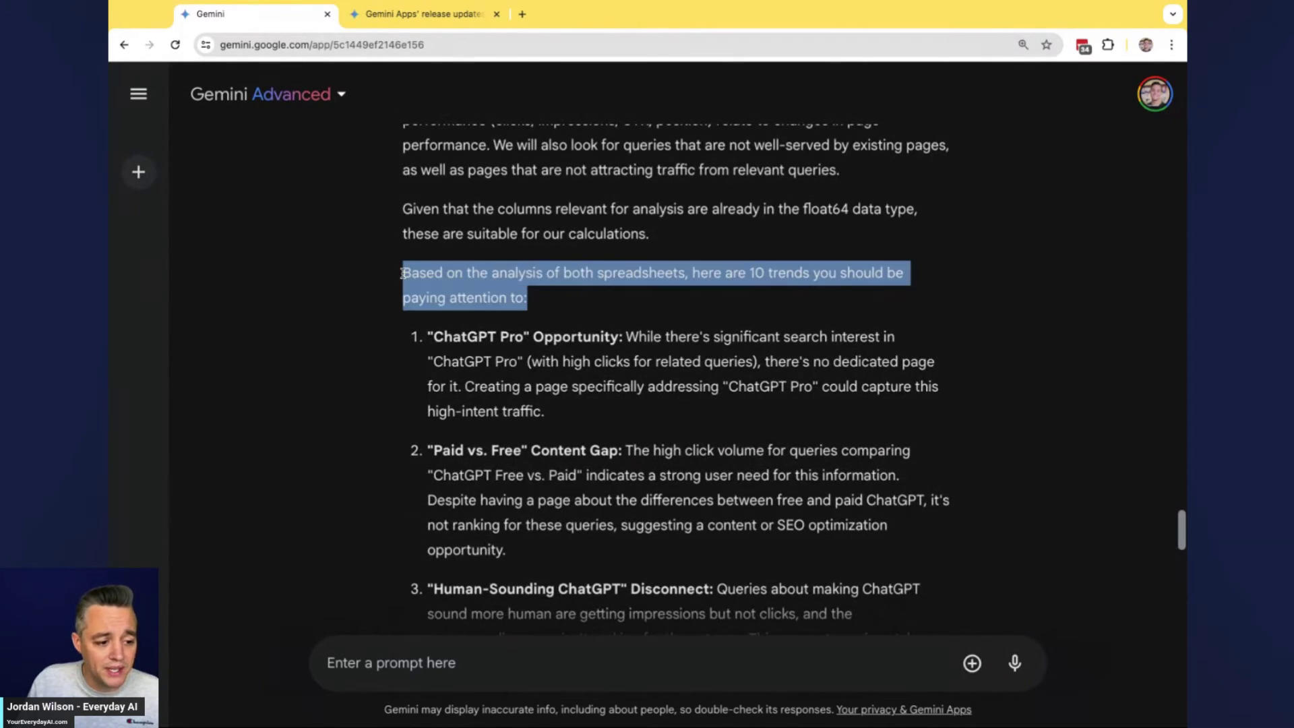
left_click(821, 283)
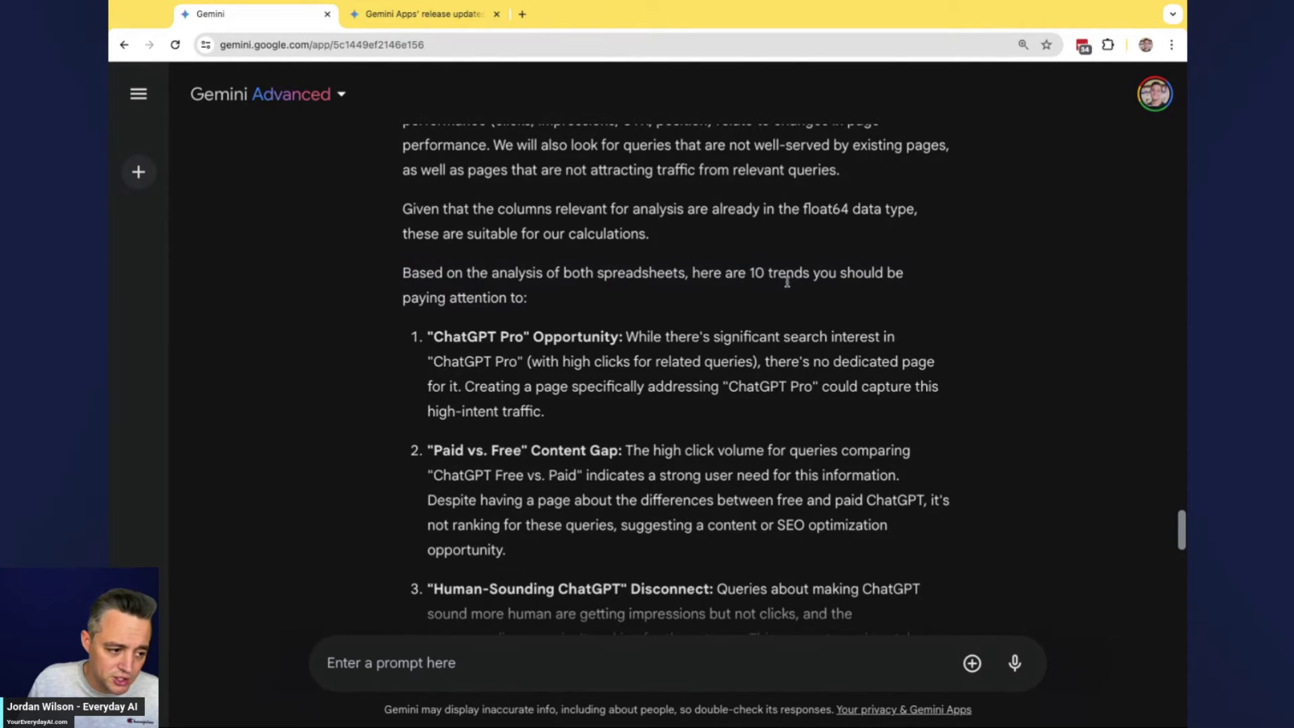
scroll(581, 296, "down", 1)
triple_click(590, 385)
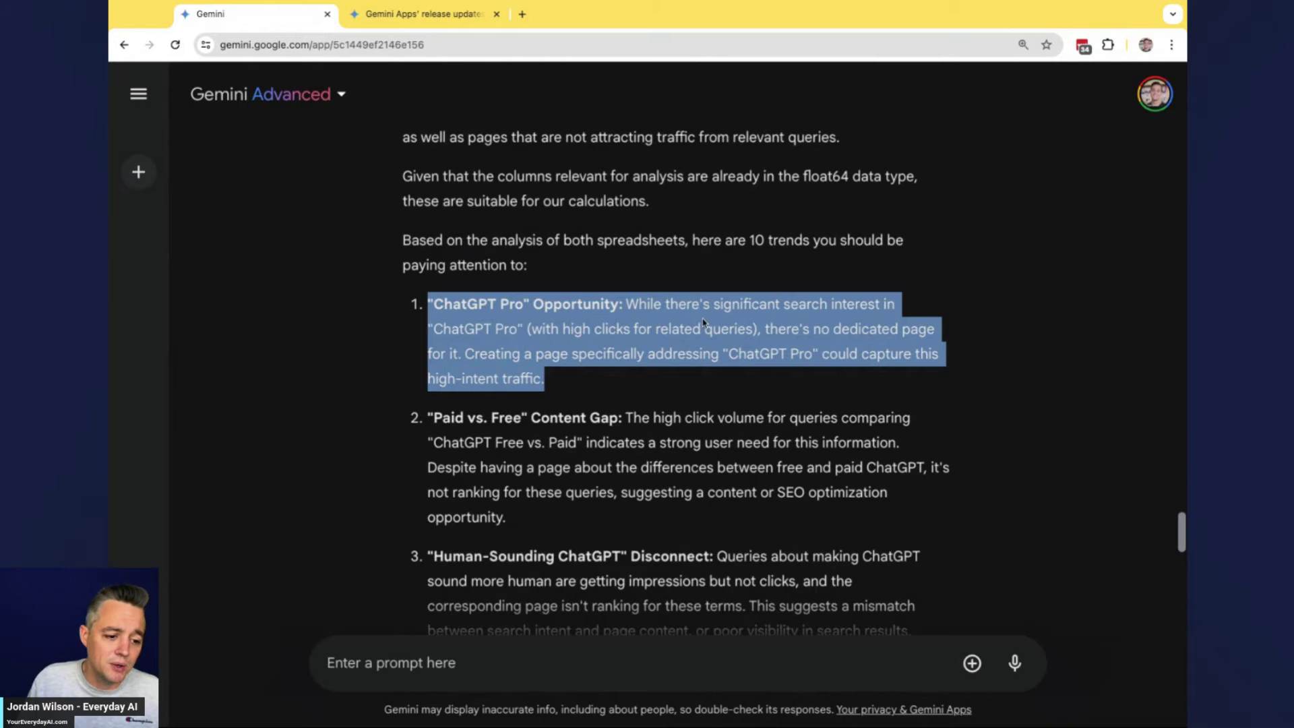
left_click_drag(703, 318, 702, 324)
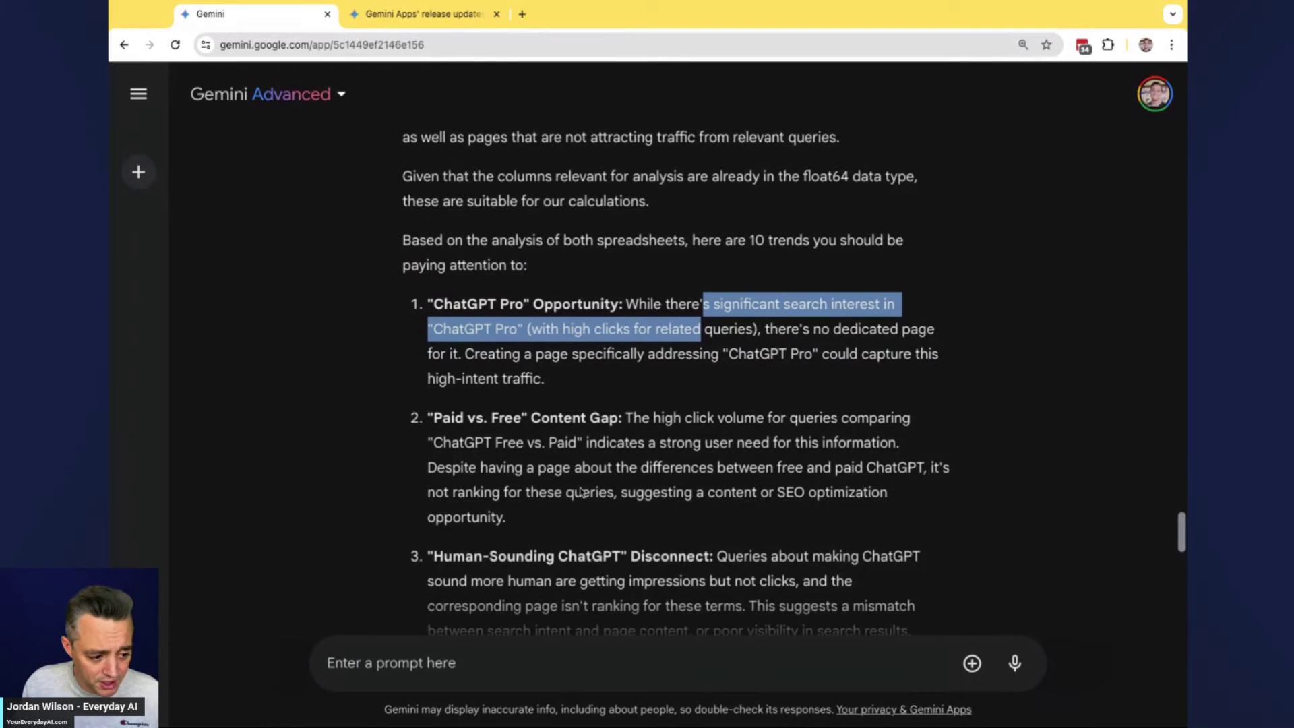
left_click(530, 502)
scroll(530, 426, "down", 1)
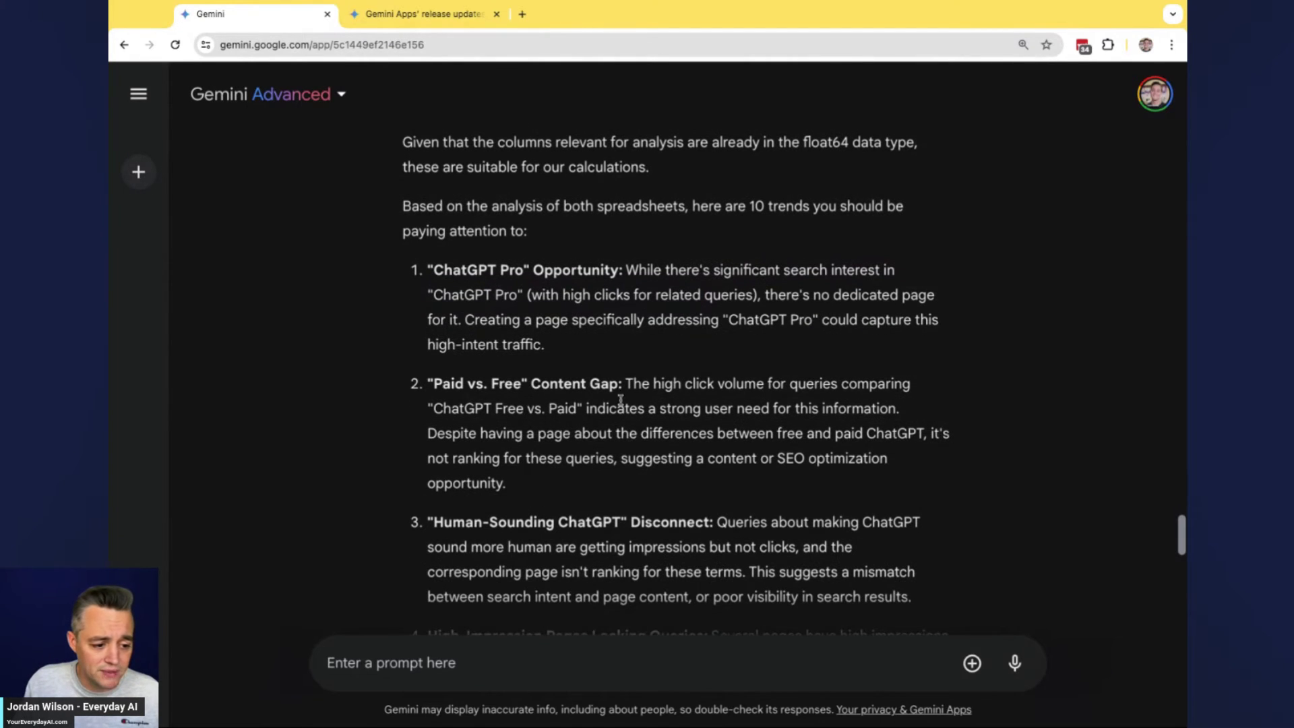
left_click_drag(630, 380, 683, 433)
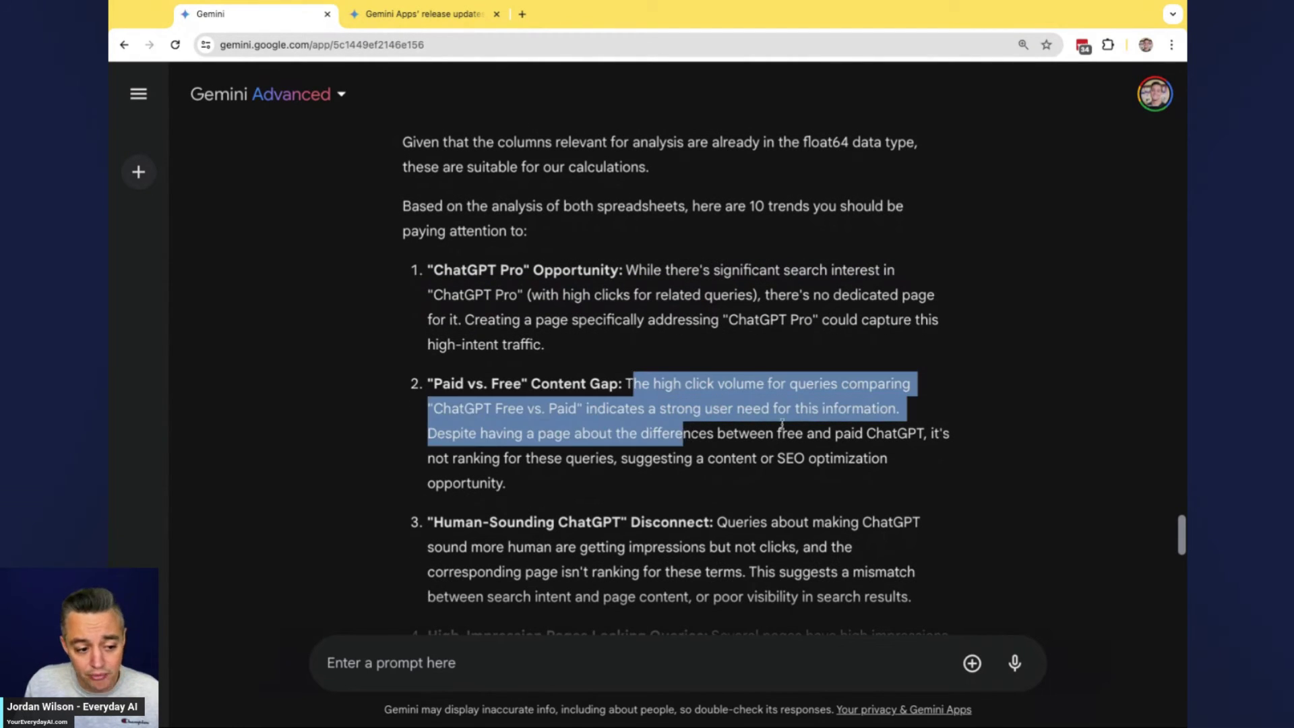
scroll(761, 436, "down", 5)
left_click(601, 329)
scroll(754, 309, "down", 7)
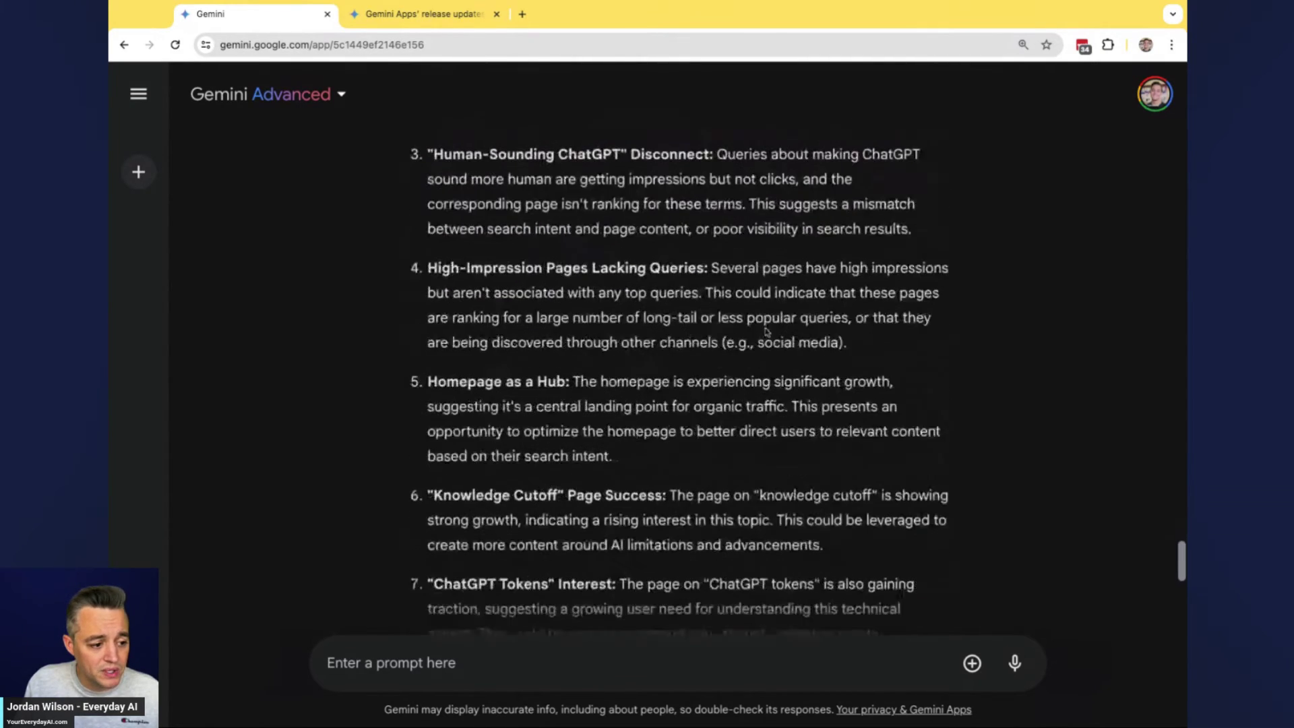
scroll(604, 269, "down", 6)
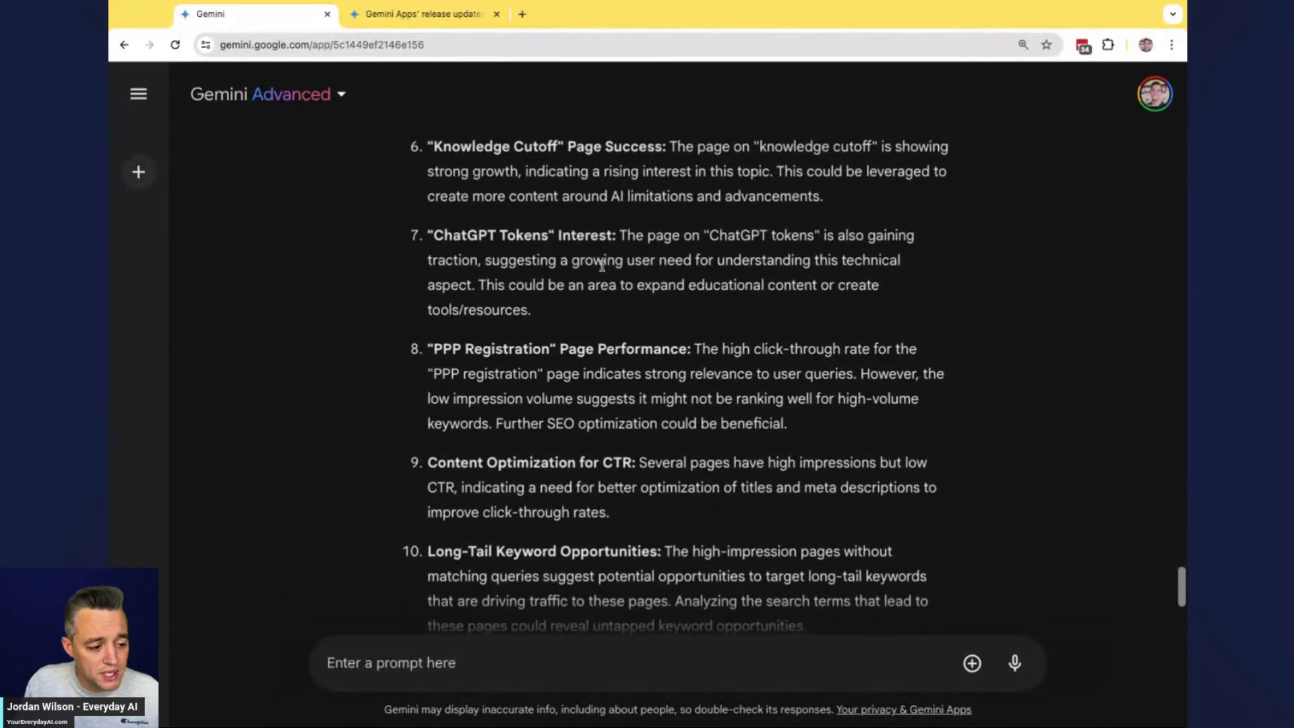
scroll(733, 369, "down", 5)
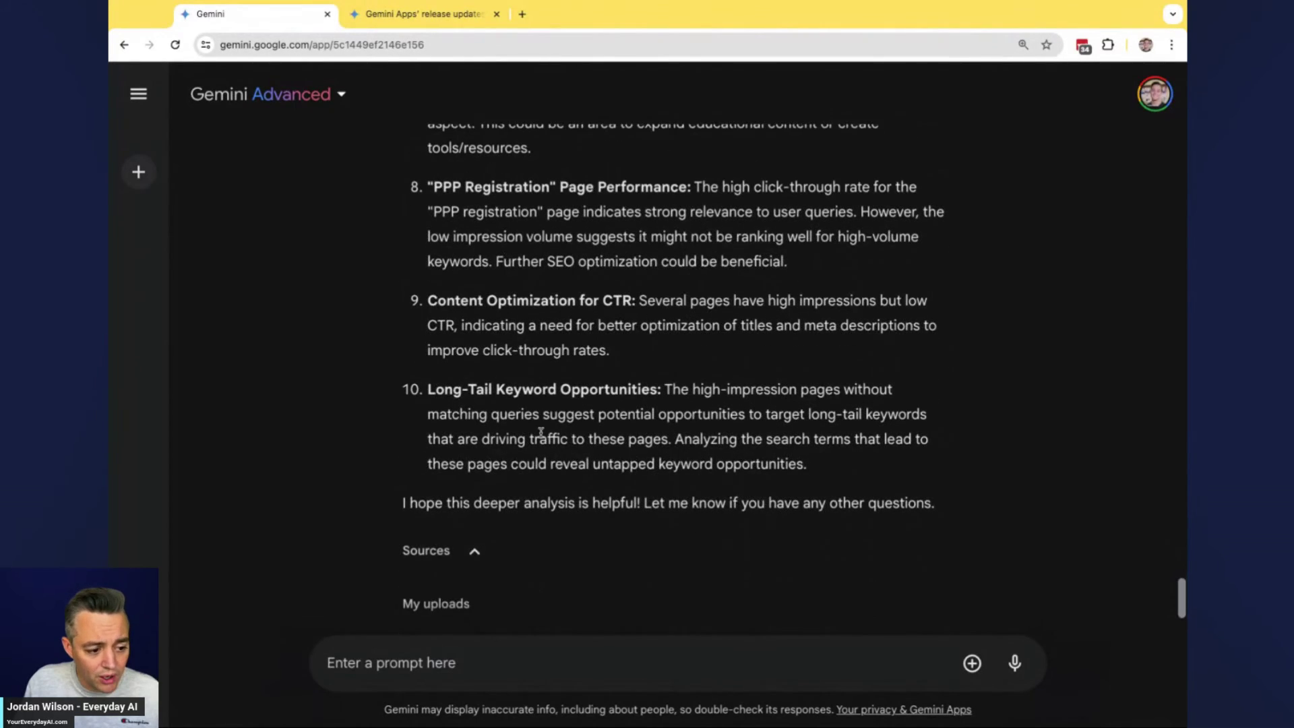
scroll(634, 290, "up", 4)
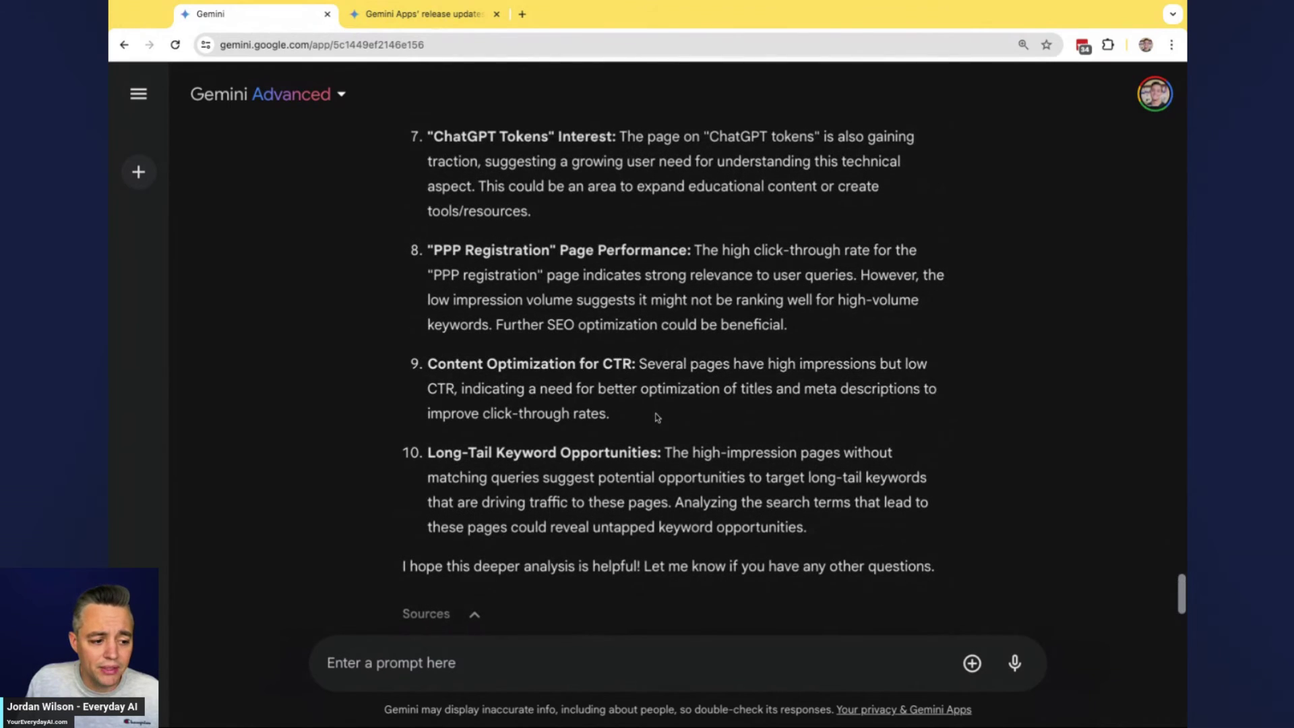
triple_click(657, 416)
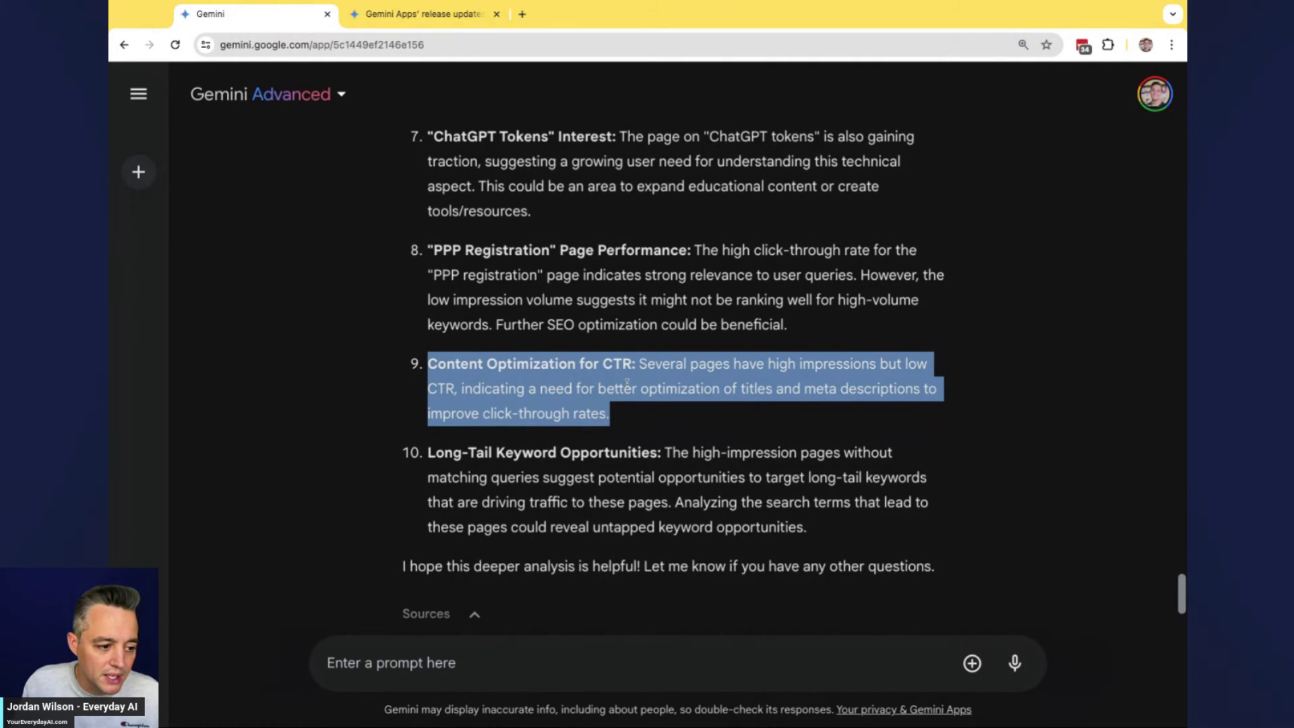
scroll(627, 382, "up", 12)
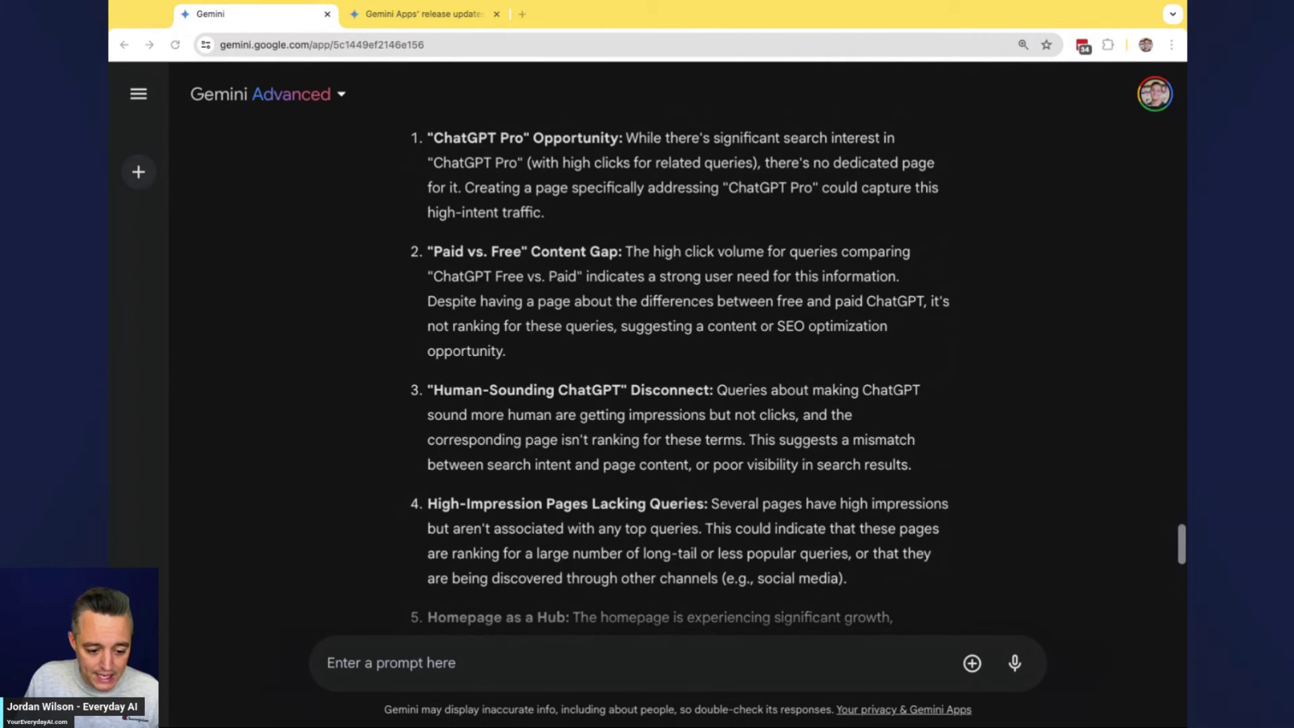
scroll(723, 526, "down", 12)
Step: Paste and send the prepared request for a 10-item SEO checklist from both spreadsheets
scroll(723, 525, "down", 4)
left_click(552, 661)
type("based on both of these spreadsheets and trends you identified, please give me and my team an SEO checklist of the first 10 things we should address in terms of opitmizing pages and terms, spefiically focusing on trends (either losing a lot of traffic/impressions) or opportunities (suddenly gaining imprsssion/clicks)")
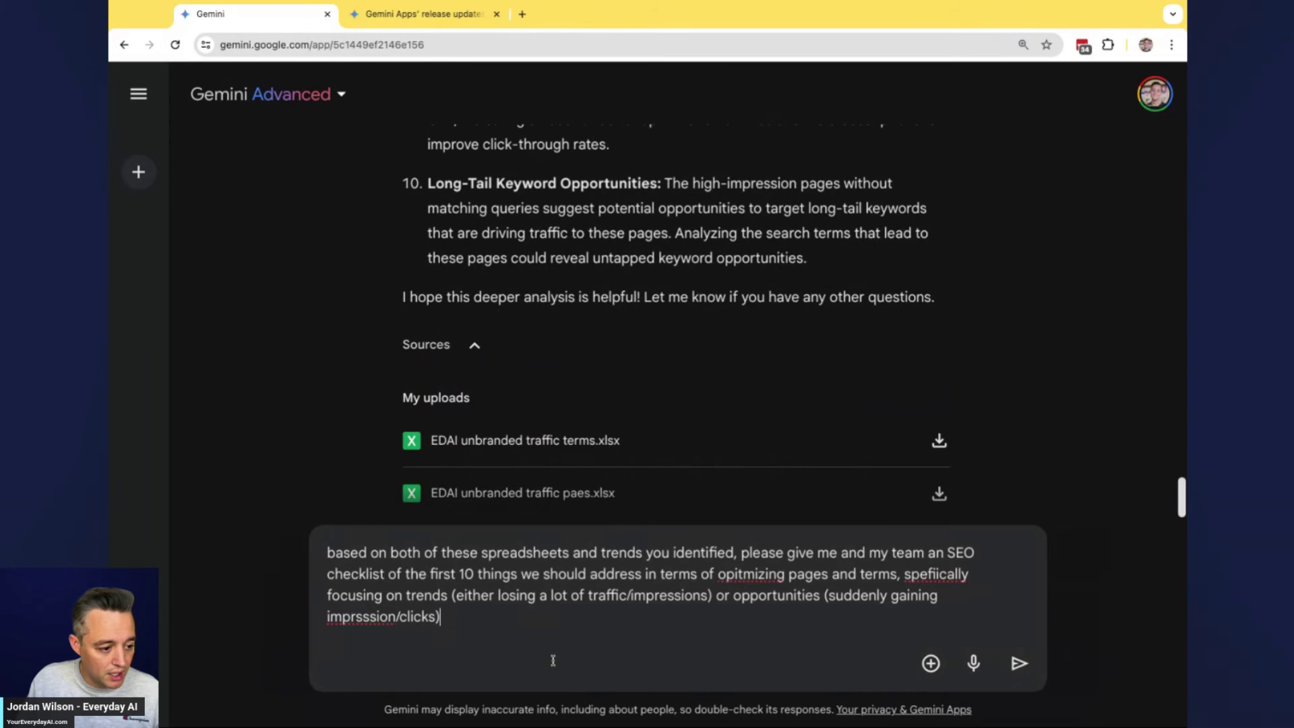
key("Return")
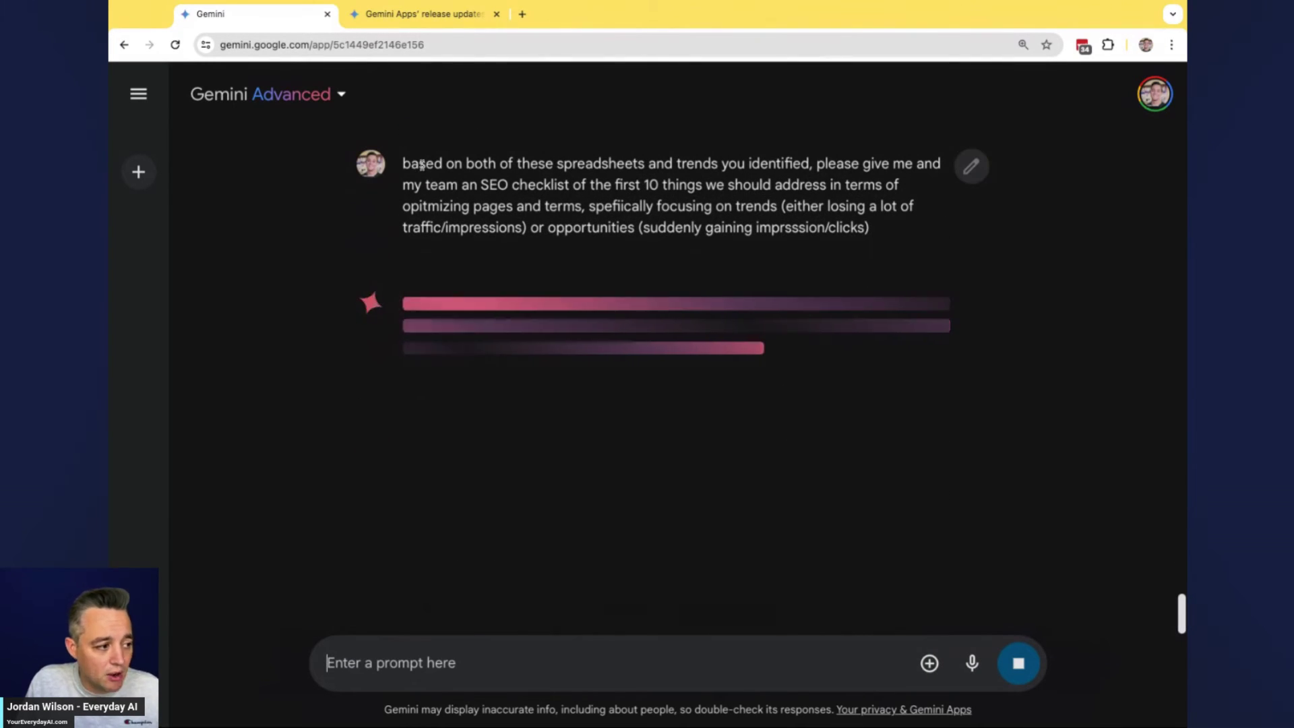
Step: Review the sent request while Gemini shows its 'Writing code for the analysis' status
left_click_drag(478, 306, 433, 163)
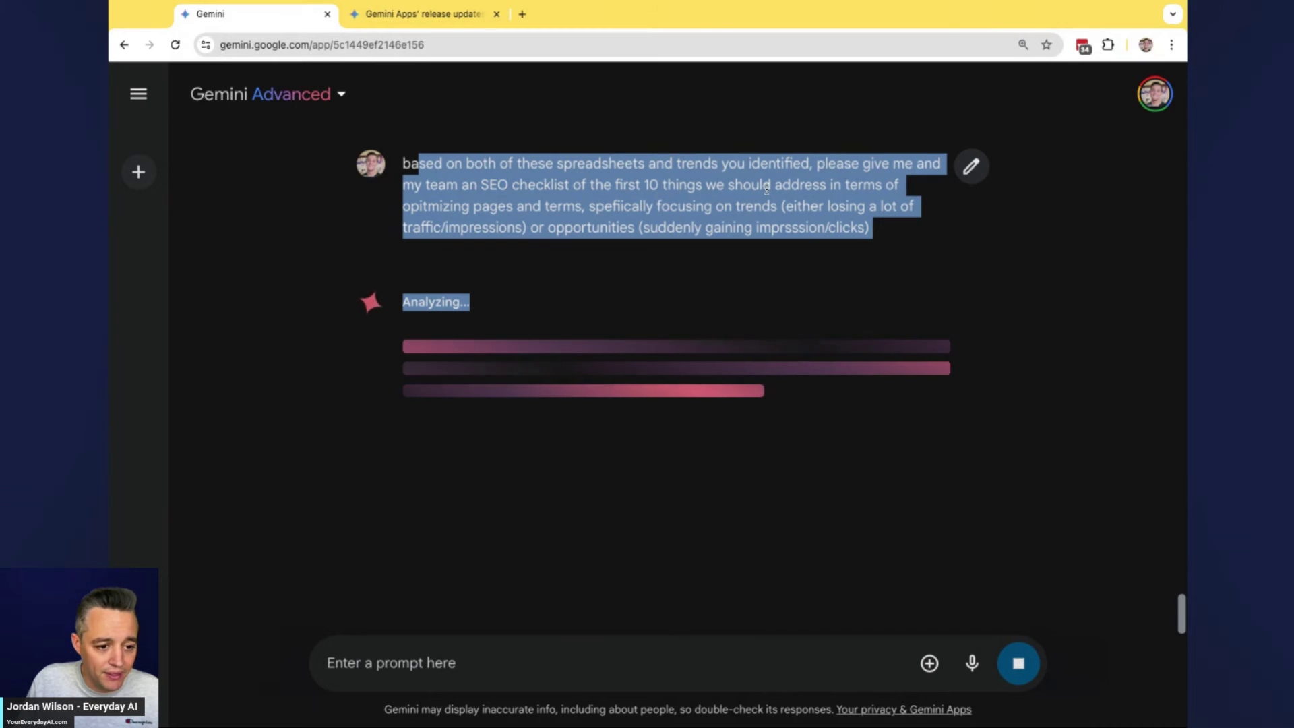
left_click(606, 209)
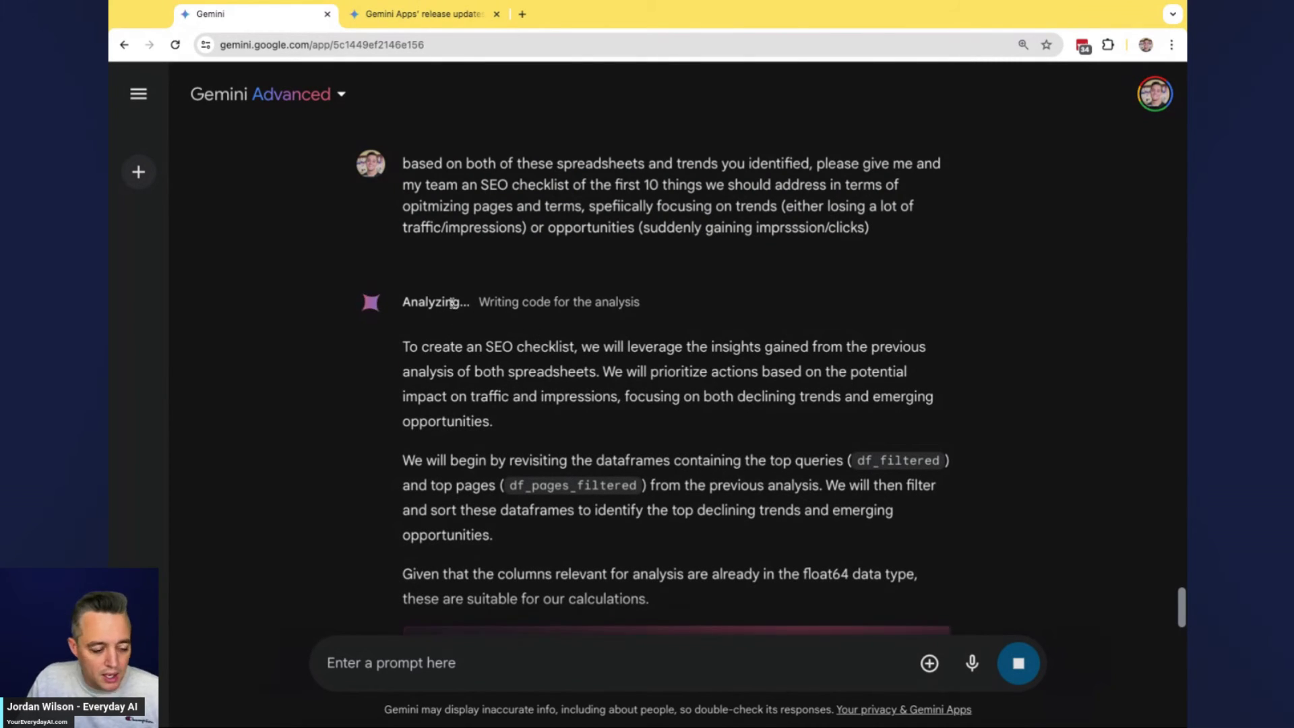
triple_click(533, 307)
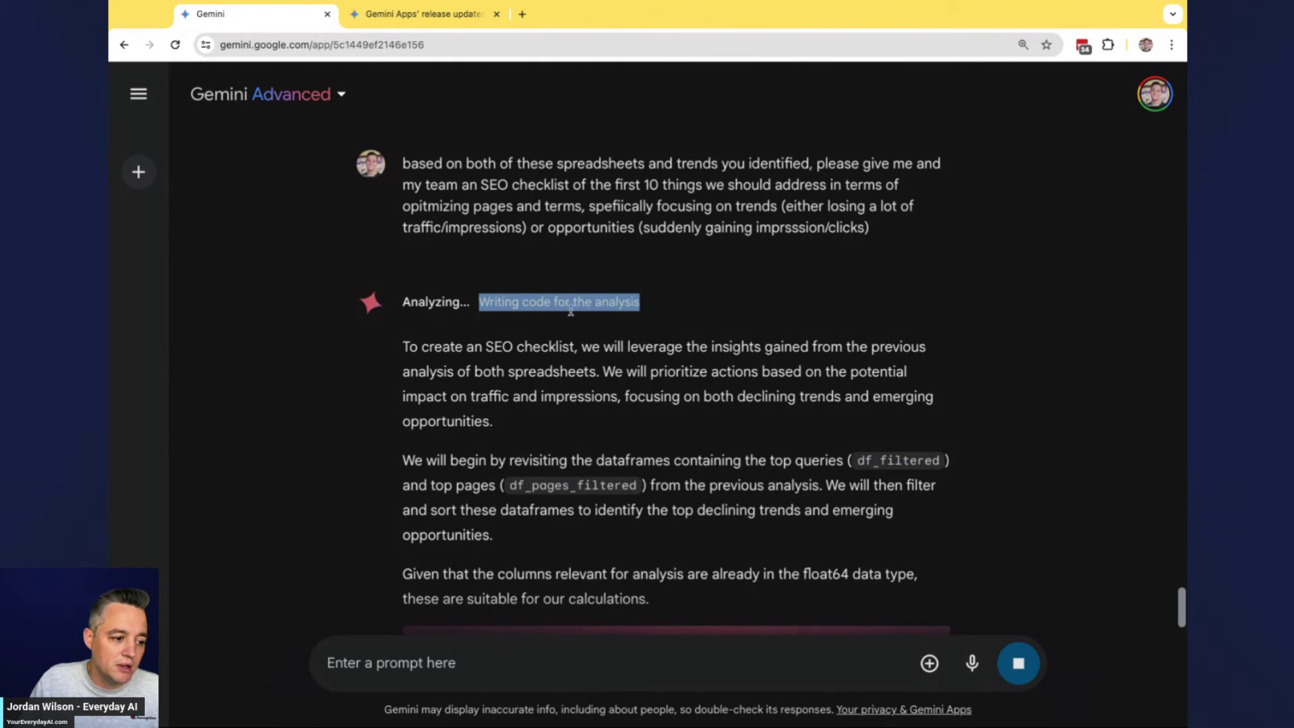
scroll(608, 384, "down", 2)
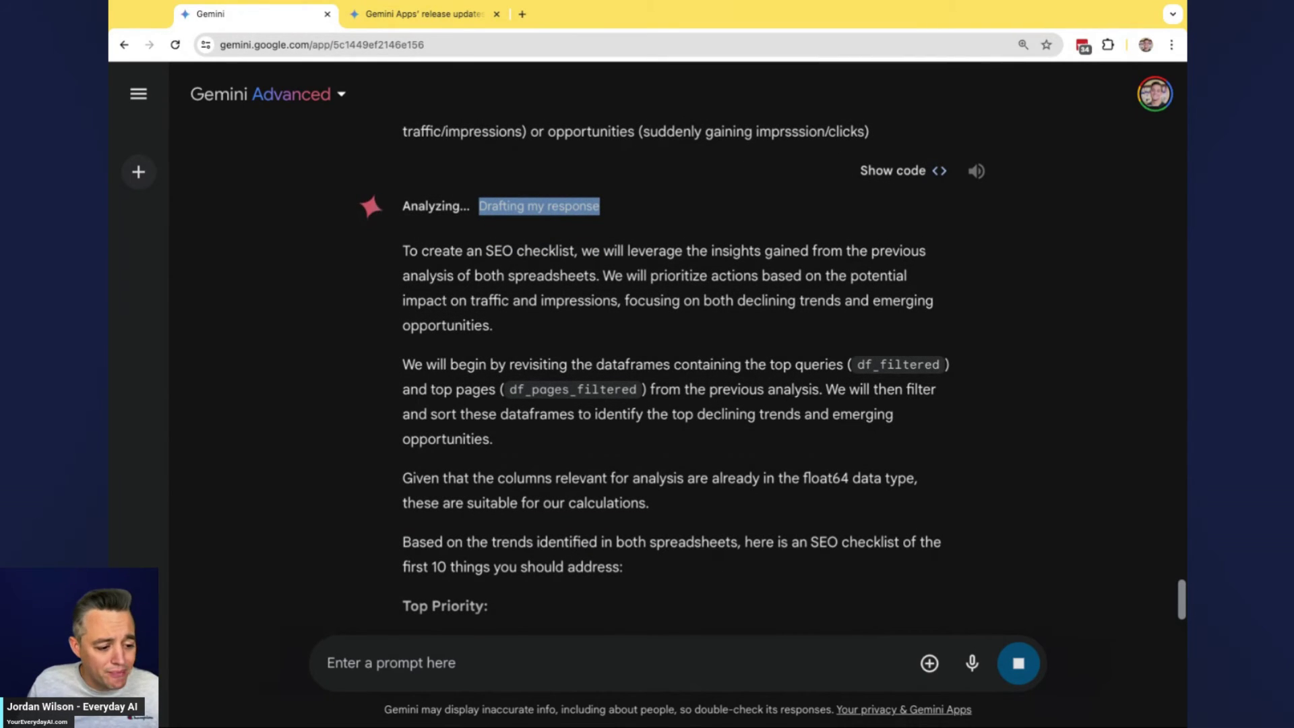
Step: Read checklist items 1 and 2 on the ChatGPT Pro page and the Free vs. Paid page
scroll(638, 528, "down", 3)
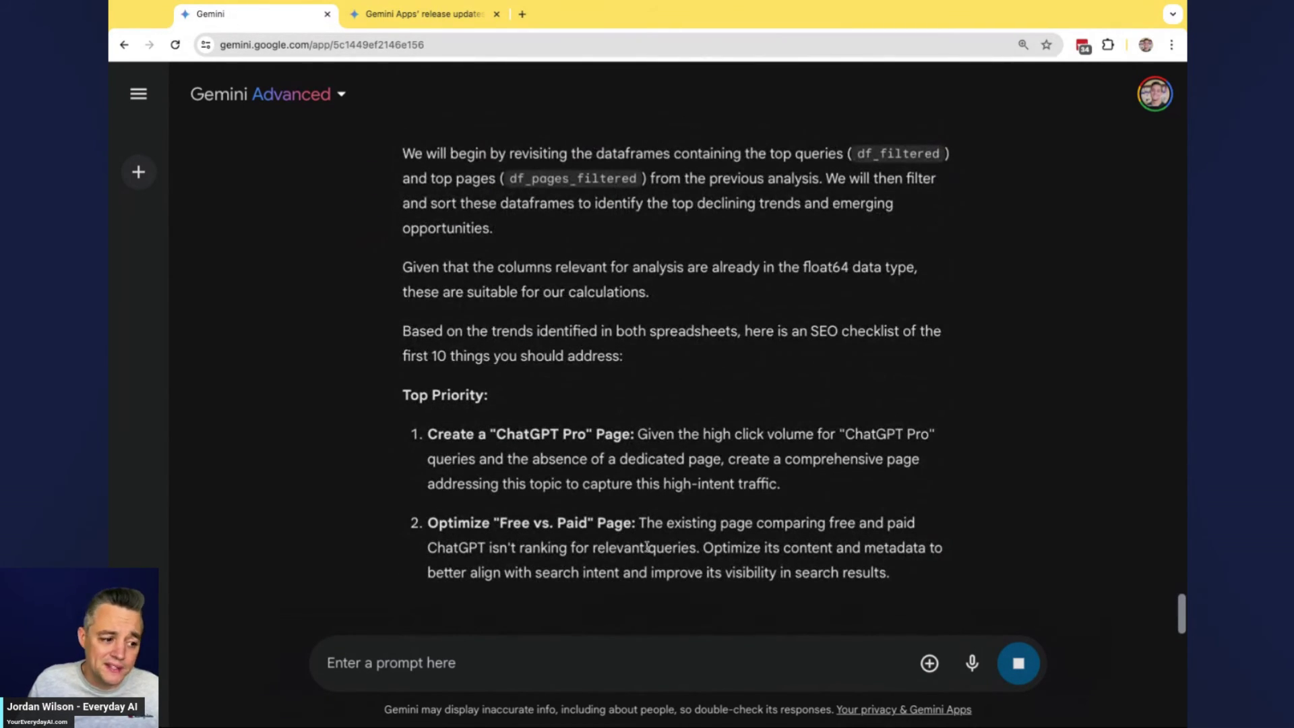
left_click_drag(744, 332, 815, 361)
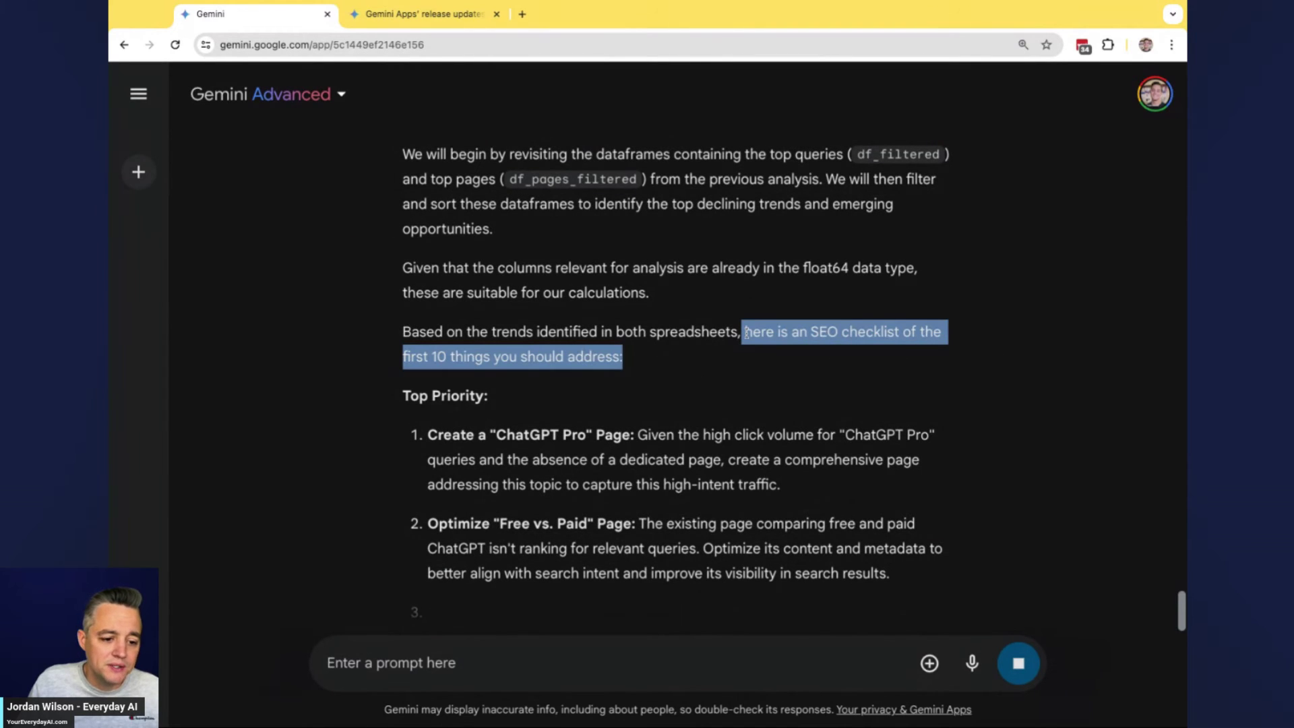
scroll(677, 354, "down", 2)
left_click_drag(637, 302, 882, 329)
left_click(709, 305)
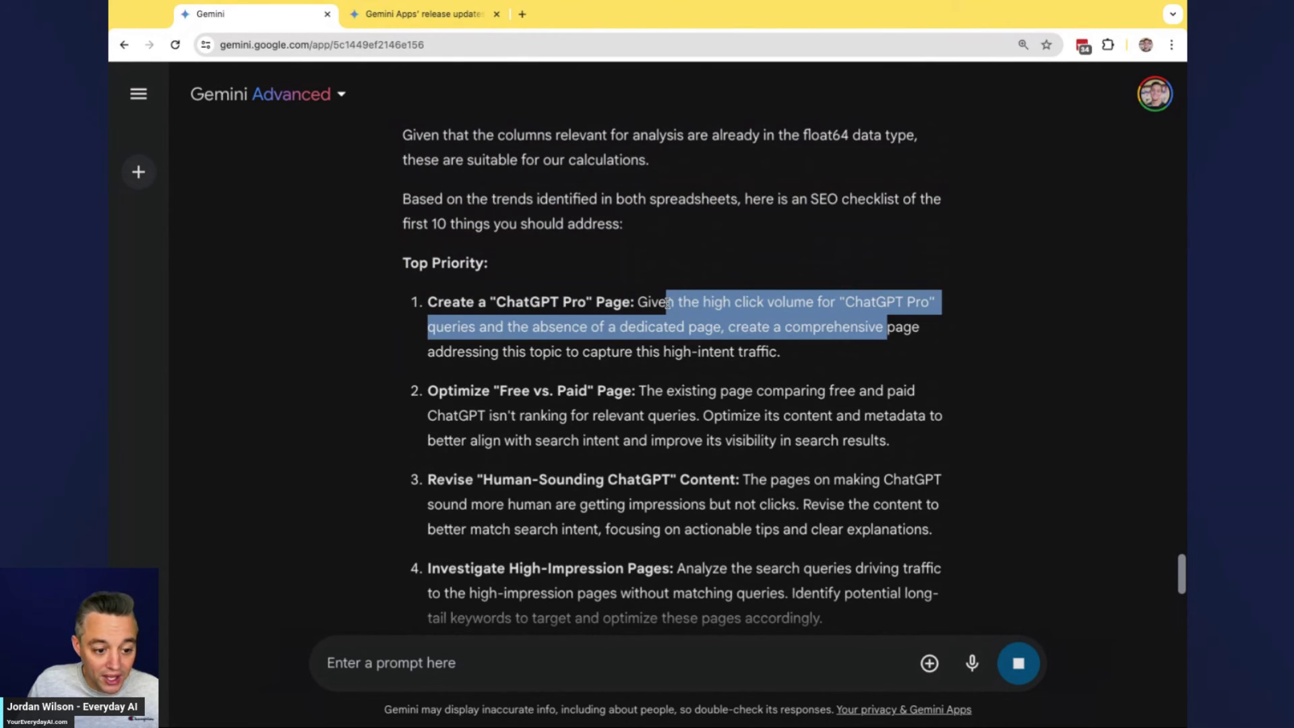
left_click_drag(667, 304, 779, 352)
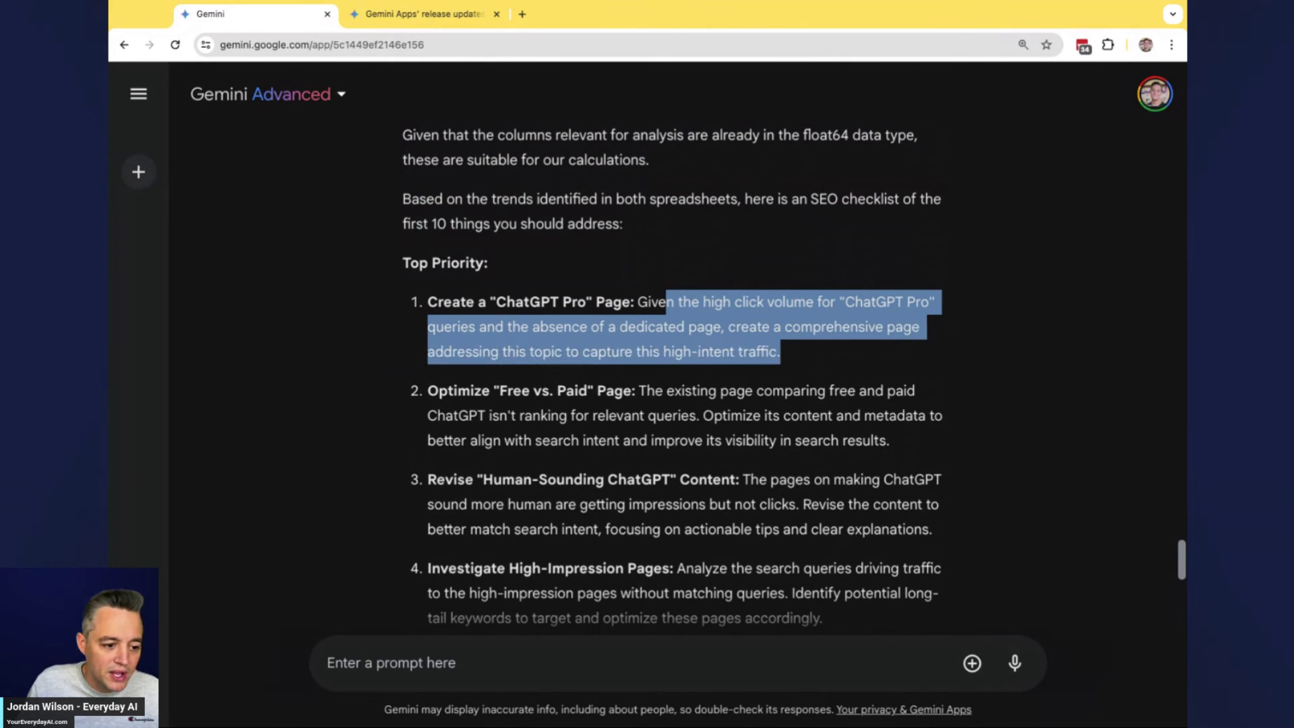
left_click(717, 328)
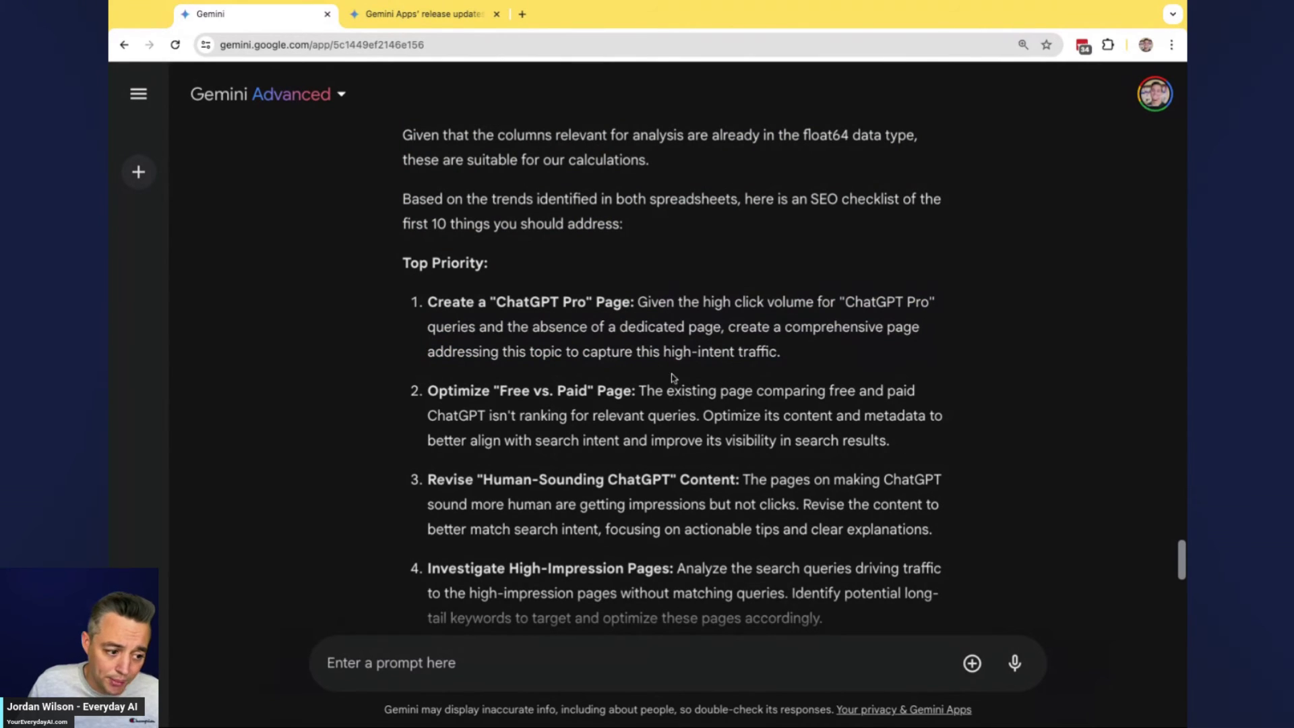
scroll(662, 381, "down", 1)
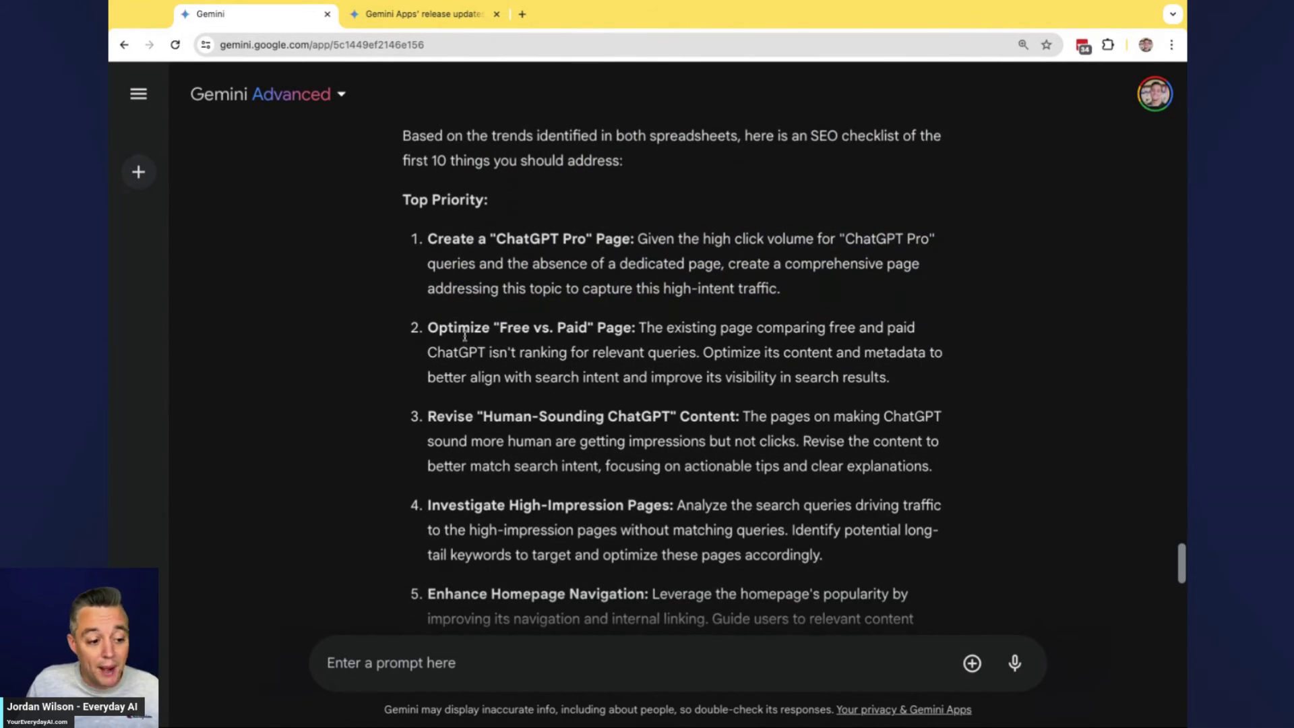
left_click_drag(427, 328, 889, 377)
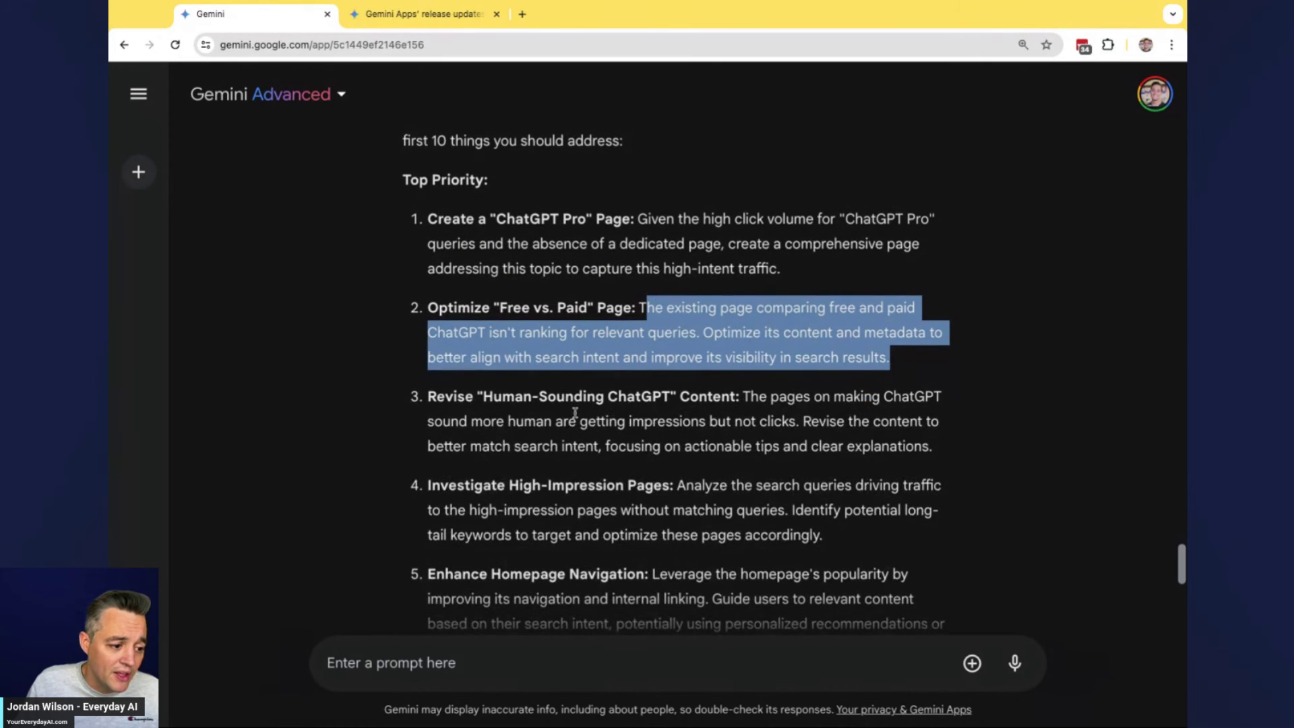
Step: Read items 6 to 9, covering emerging queries, ChatGPT mentions, and page titles and meta descriptions
scroll(558, 413, "down", 5)
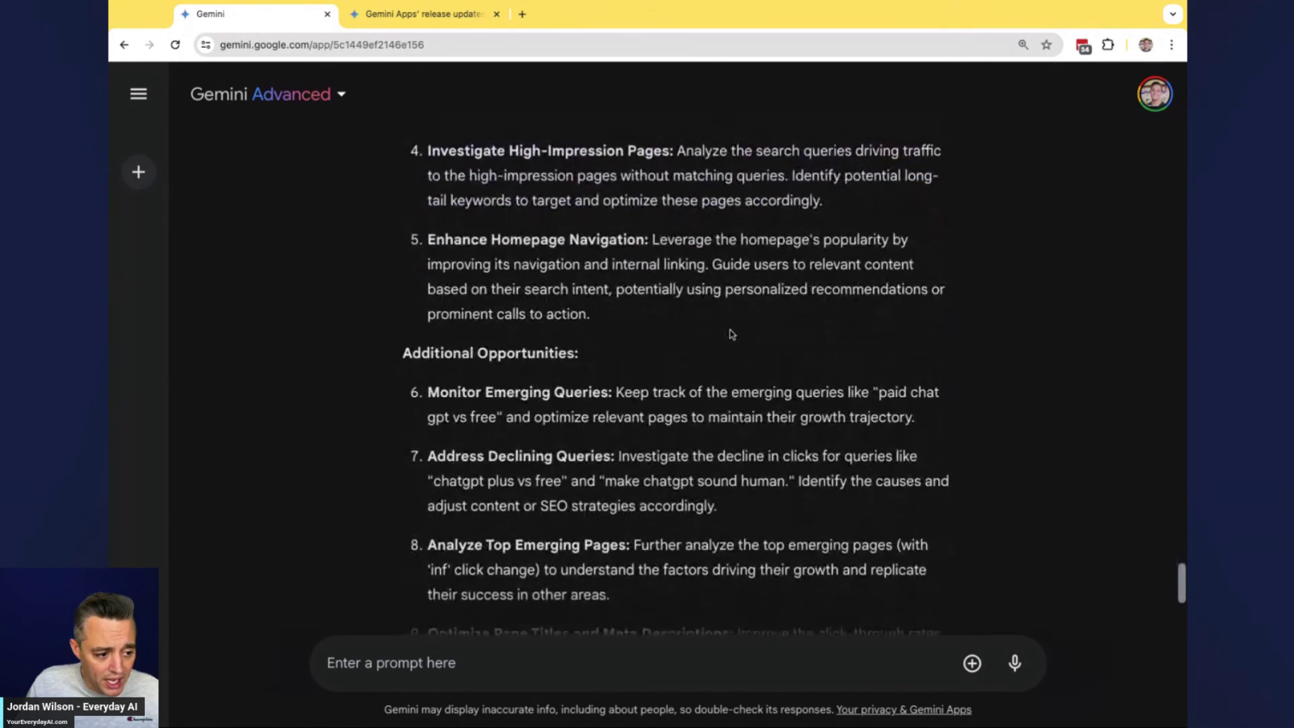
scroll(732, 334, "up", 1)
scroll(732, 335, "down", 2)
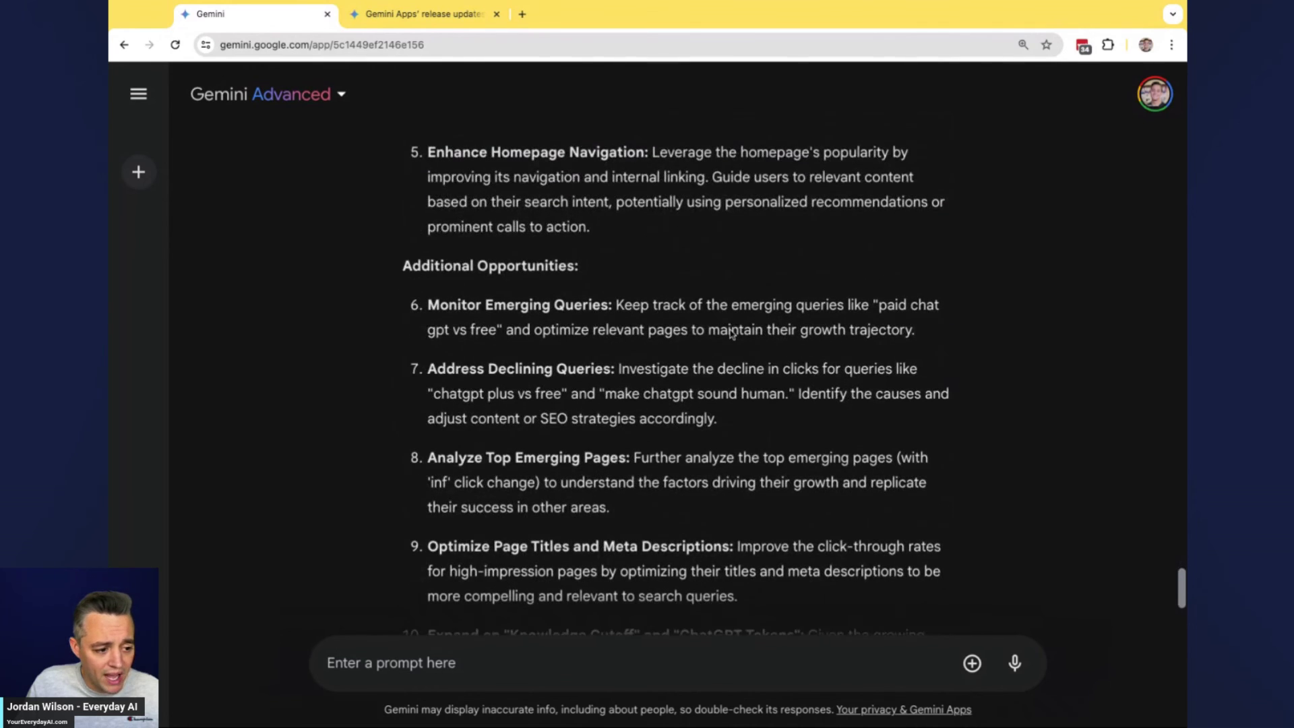
scroll(731, 334, "down", 1)
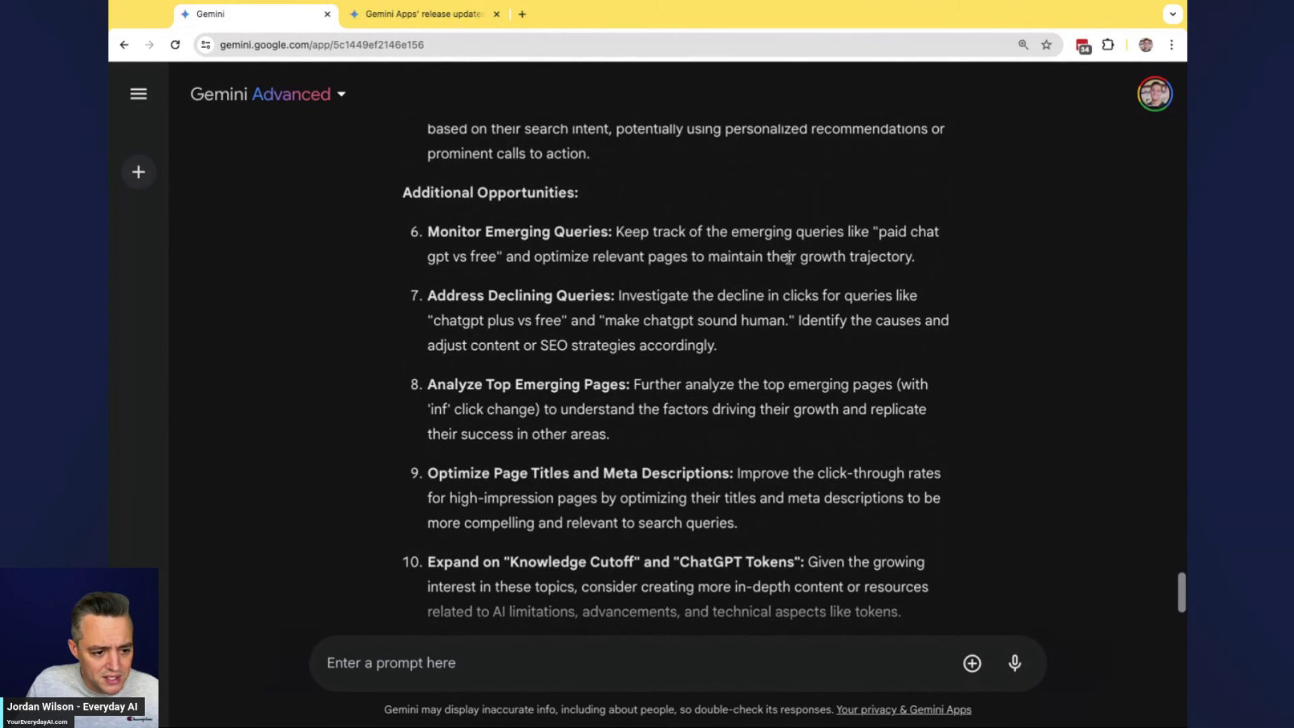
left_click_drag(916, 258, 588, 232)
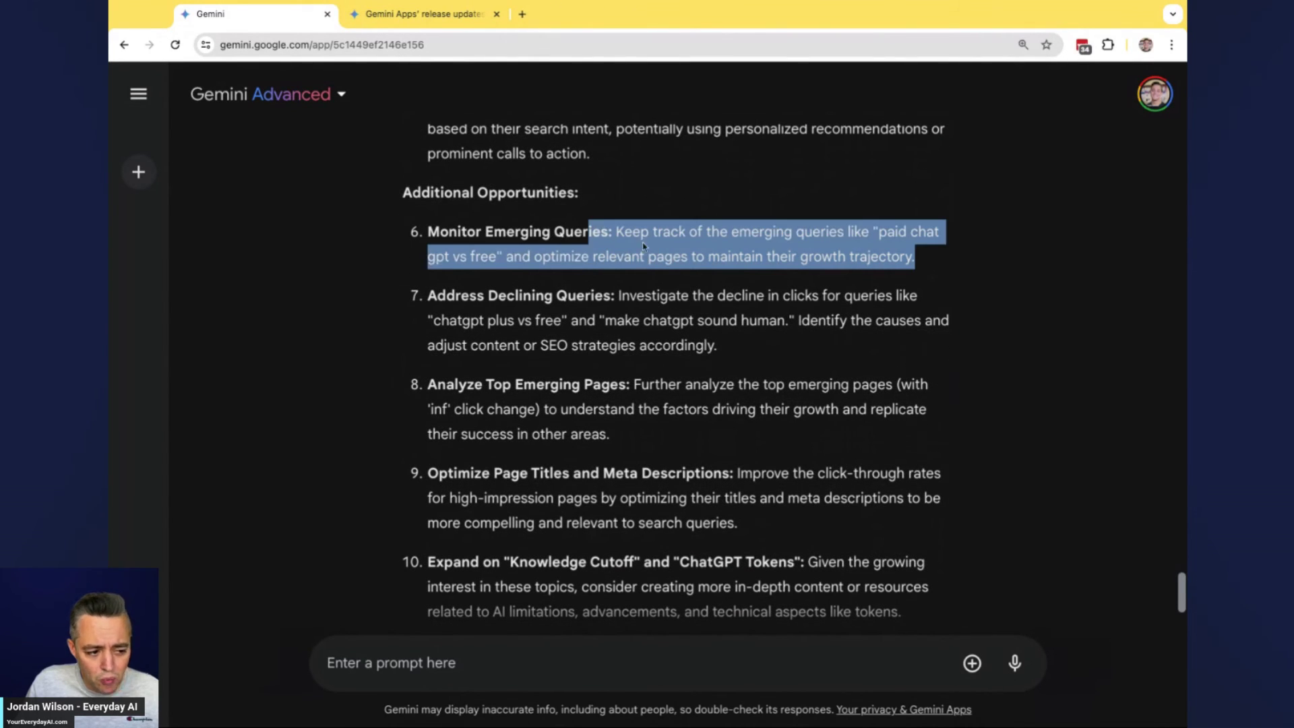
double_click(650, 317)
left_click(655, 314)
scroll(708, 334, "down", 2)
left_click_drag(693, 355, 484, 319)
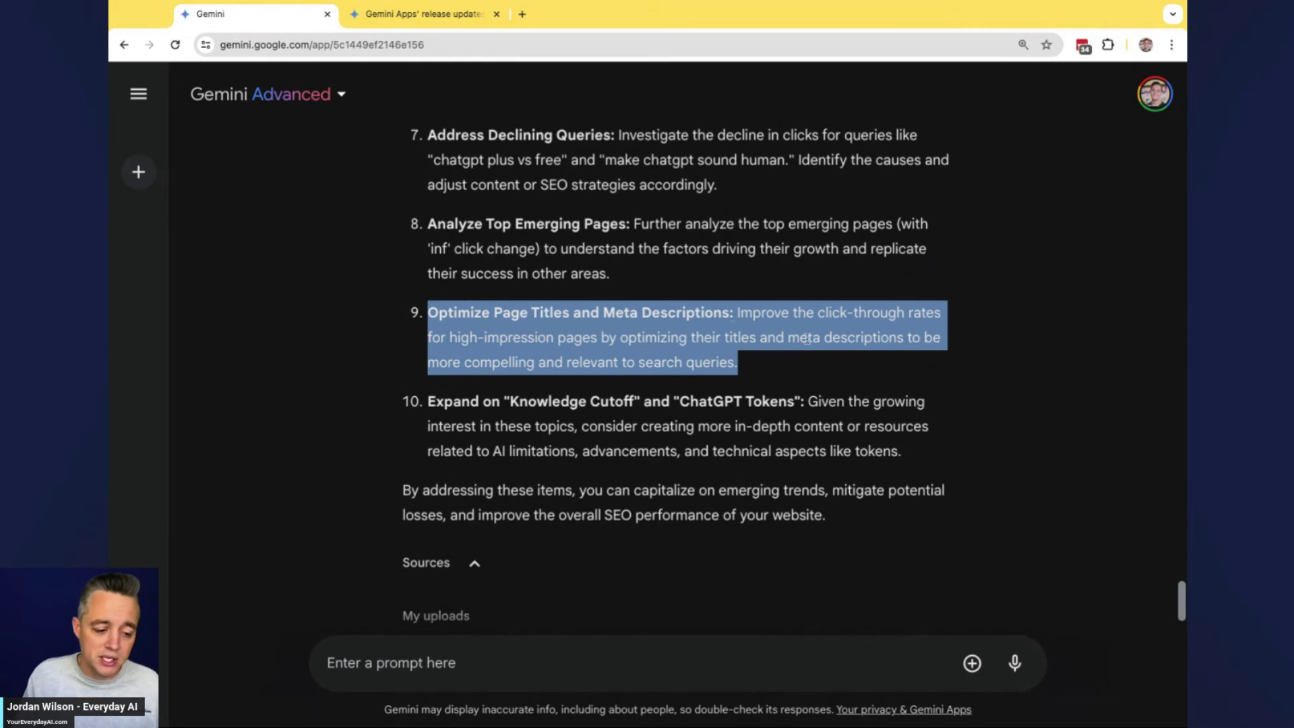
Step: Review item 9 in full, then leave the chat for the workspace Gemini start page
scroll(786, 370, "up", 14)
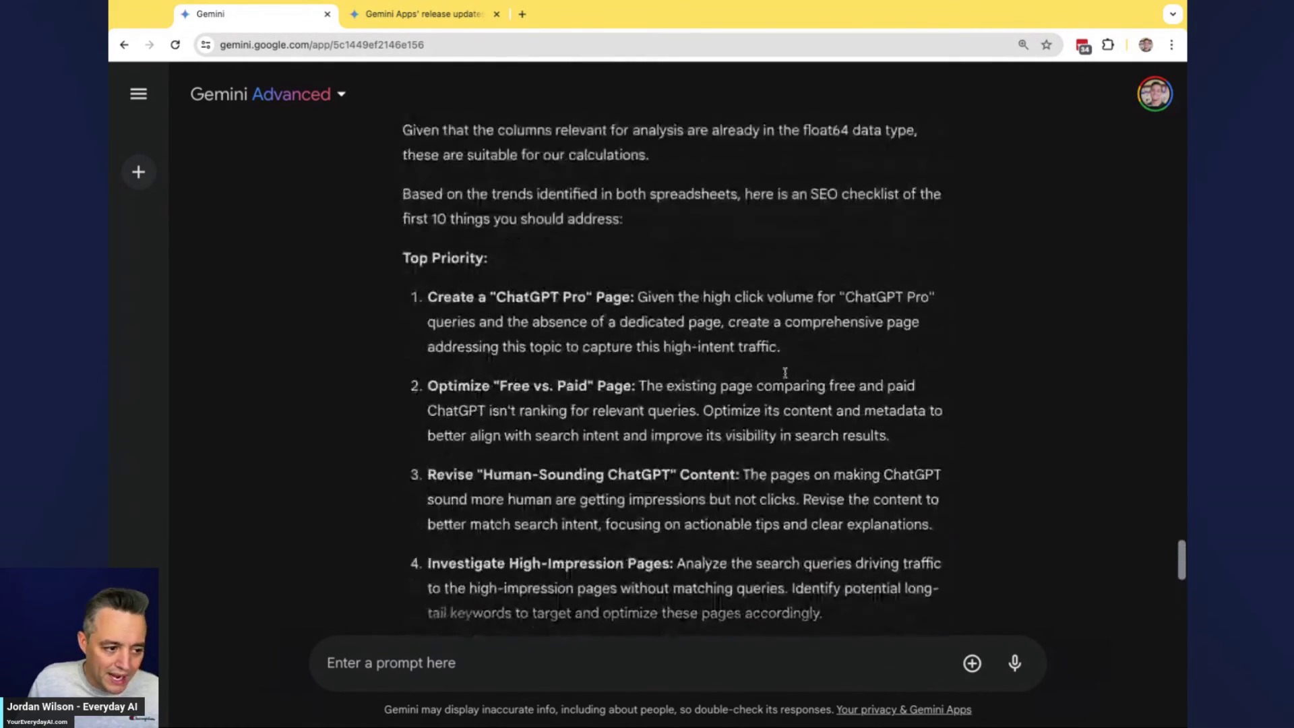
scroll(785, 377, "up", 5)
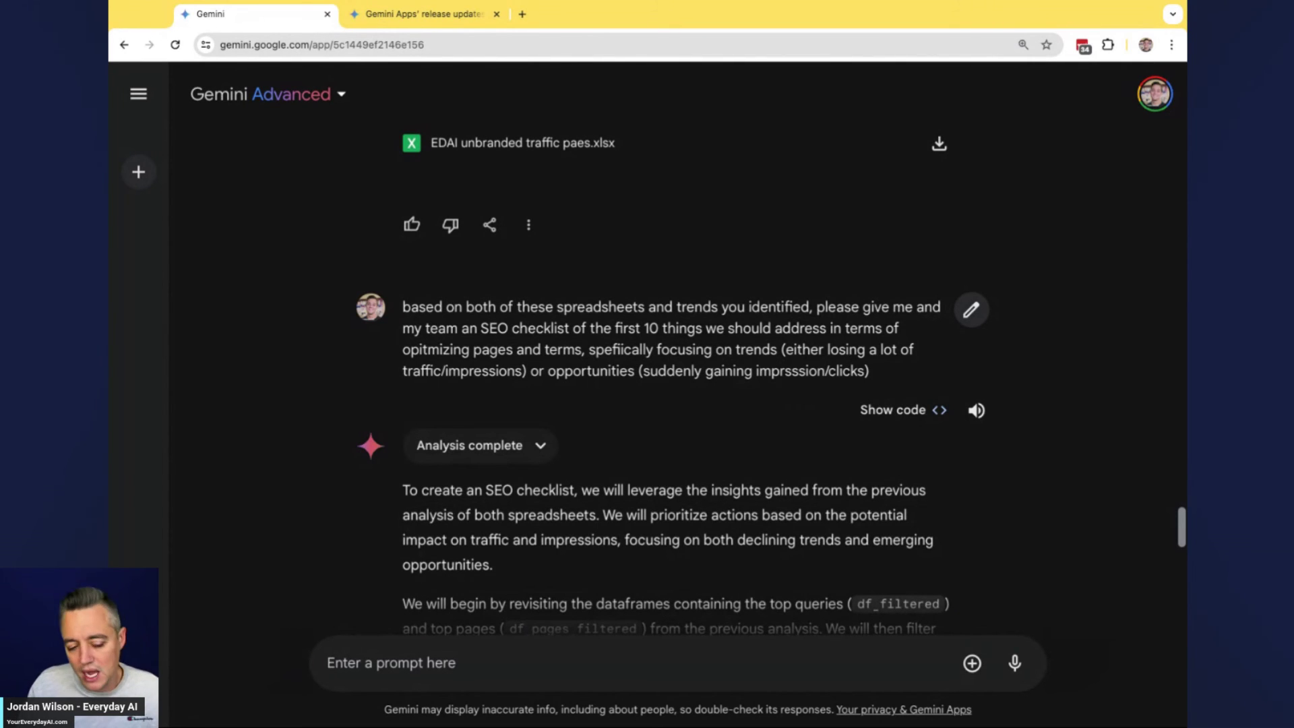
scroll(807, 364, "down", 7)
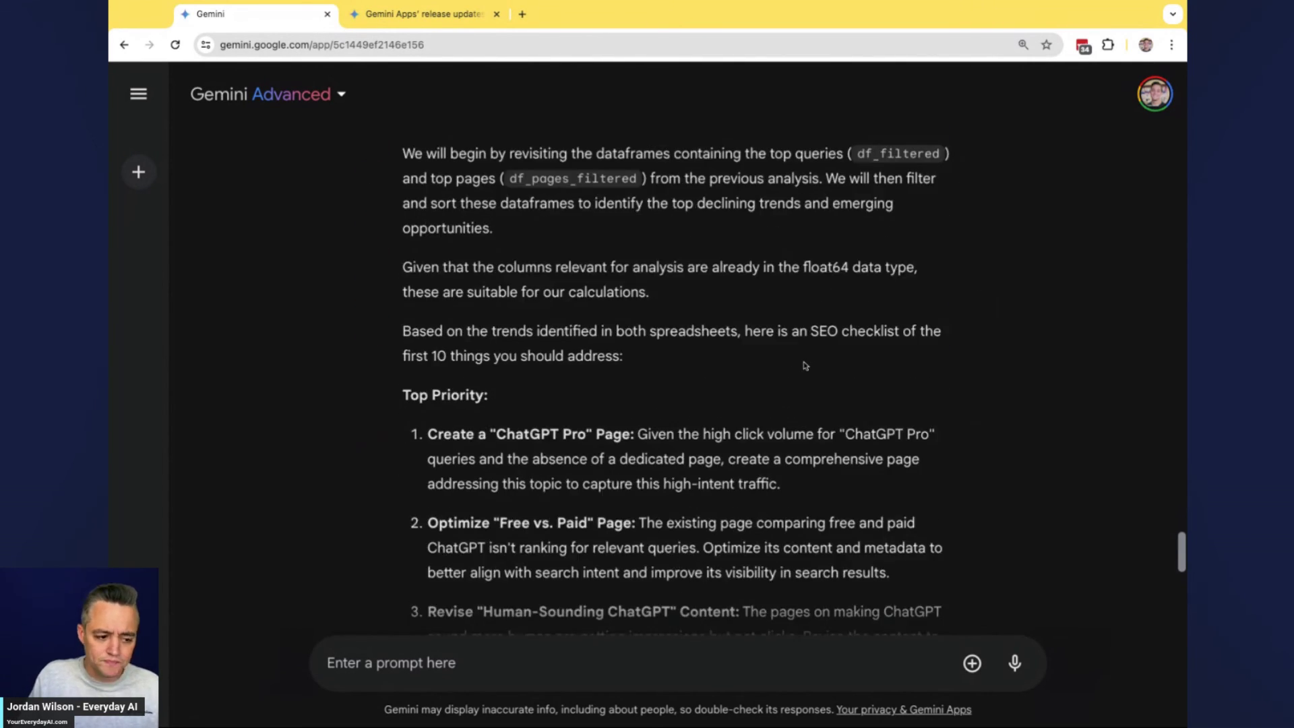
scroll(804, 366, "down", 8)
triple_click(803, 514)
scroll(802, 375, "down", 5)
left_click(108, 442)
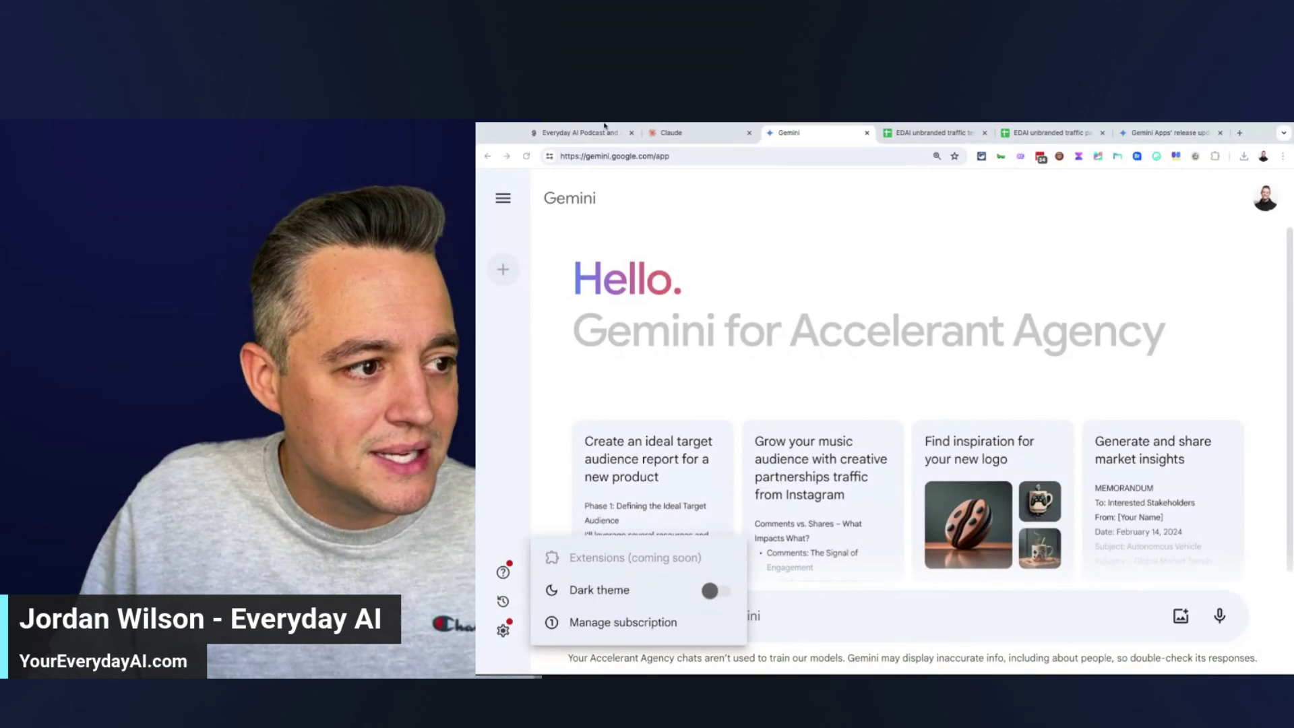
Step: Switch to the Everyday AI Podcast tab showing the youreverydayai.com homepage
left_click(604, 129)
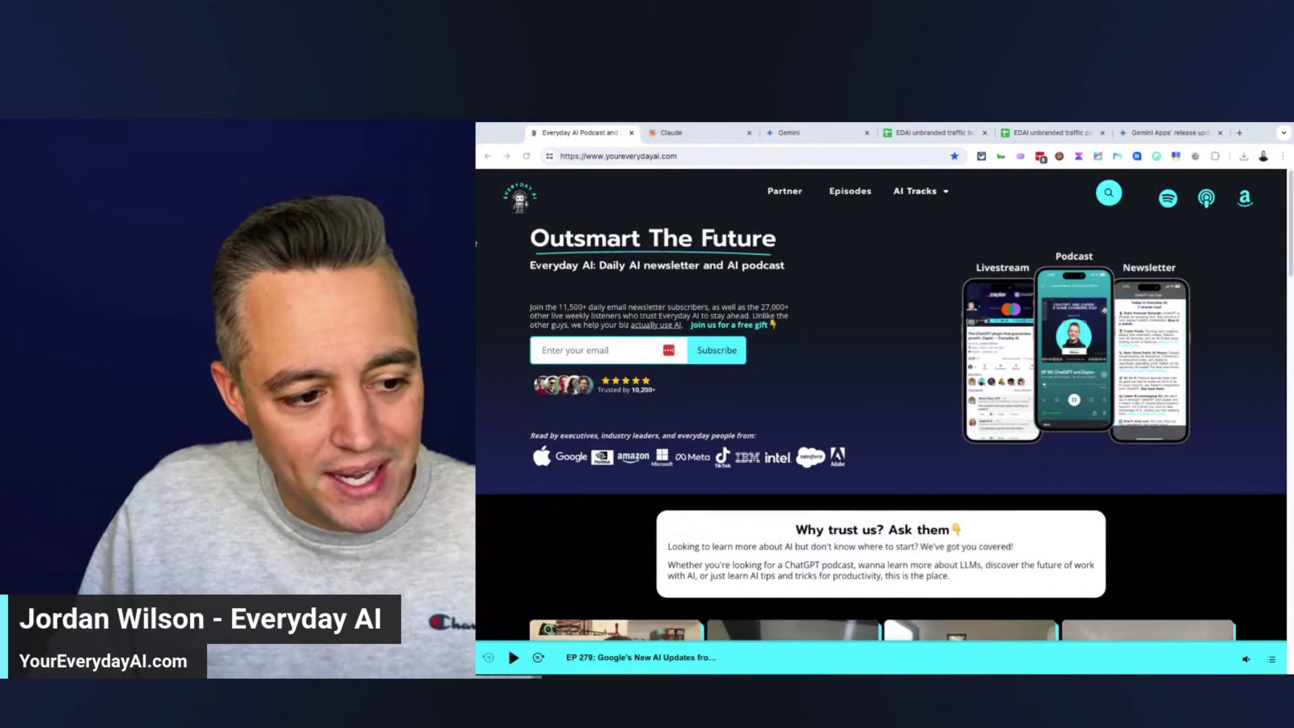